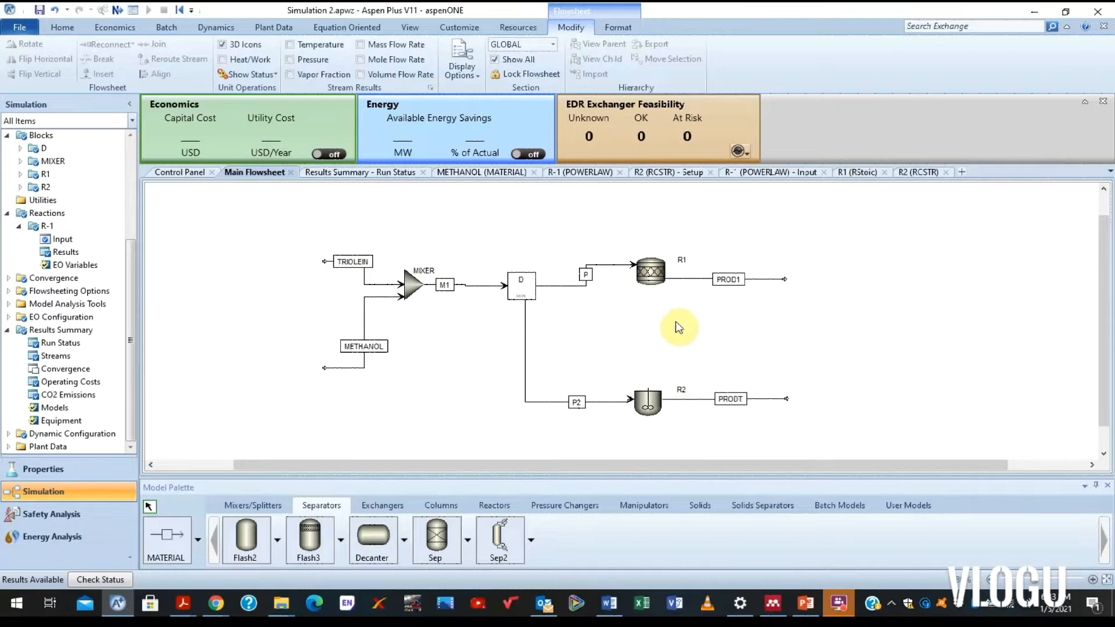
# - Examine the component mass flows in the results of reactor R1's product stream PROD1, and return to the main flowsheet
pyautogui.rightClick(684, 279)
pyautogui.click(732, 306)
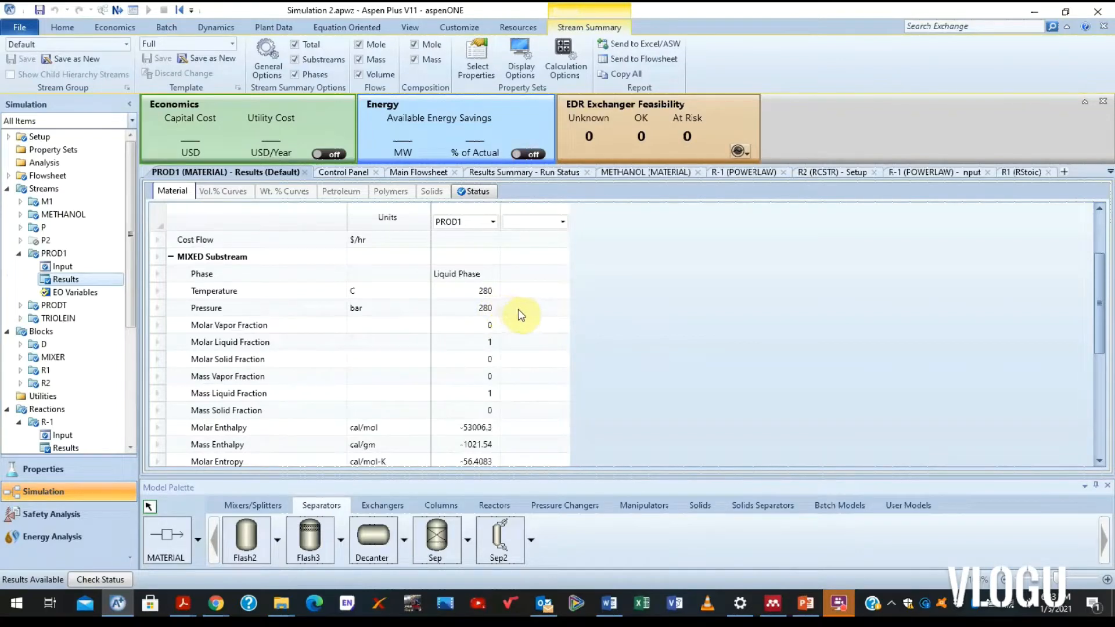
pyautogui.scroll(-5, 530, 311)
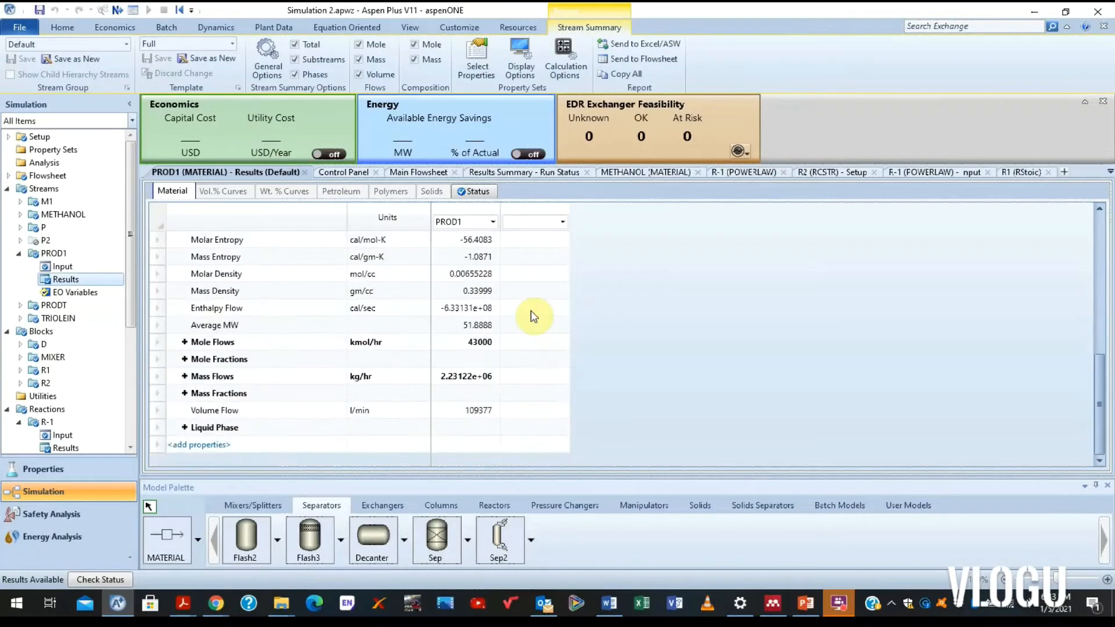
pyautogui.click(184, 376)
pyautogui.scroll(-1, 388, 324)
pyautogui.scroll(-1, 389, 325)
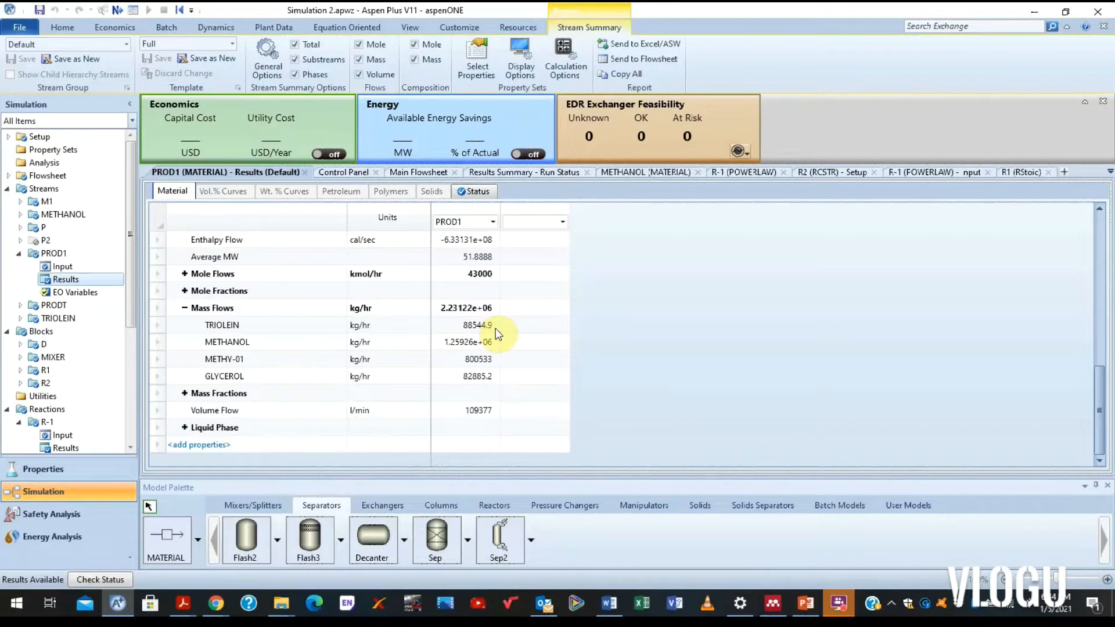
pyautogui.click(421, 172)
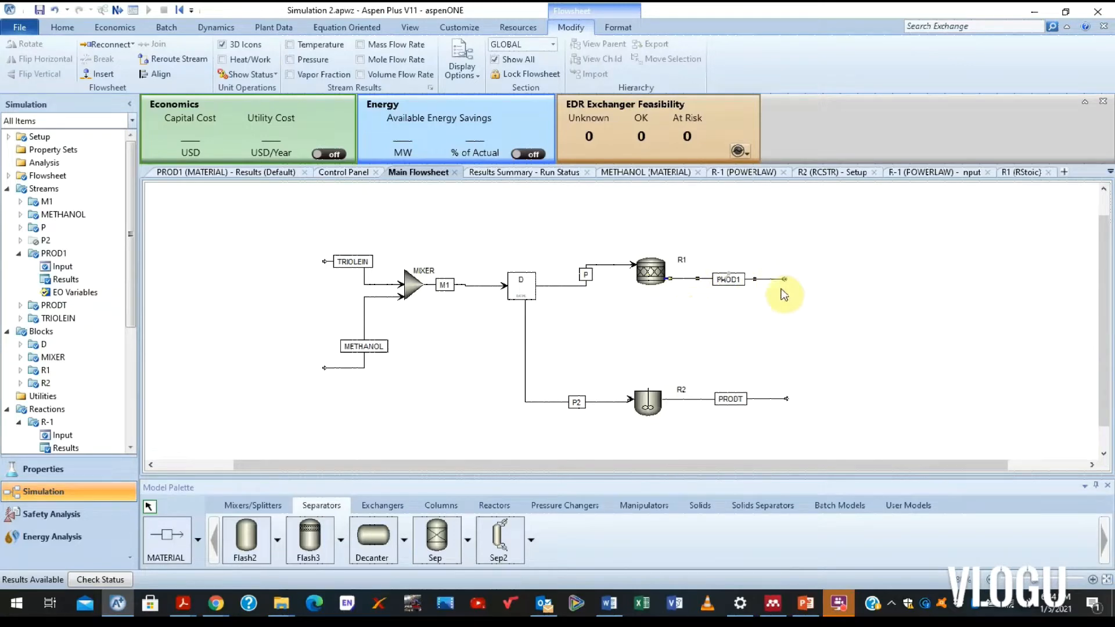
pyautogui.click(777, 312)
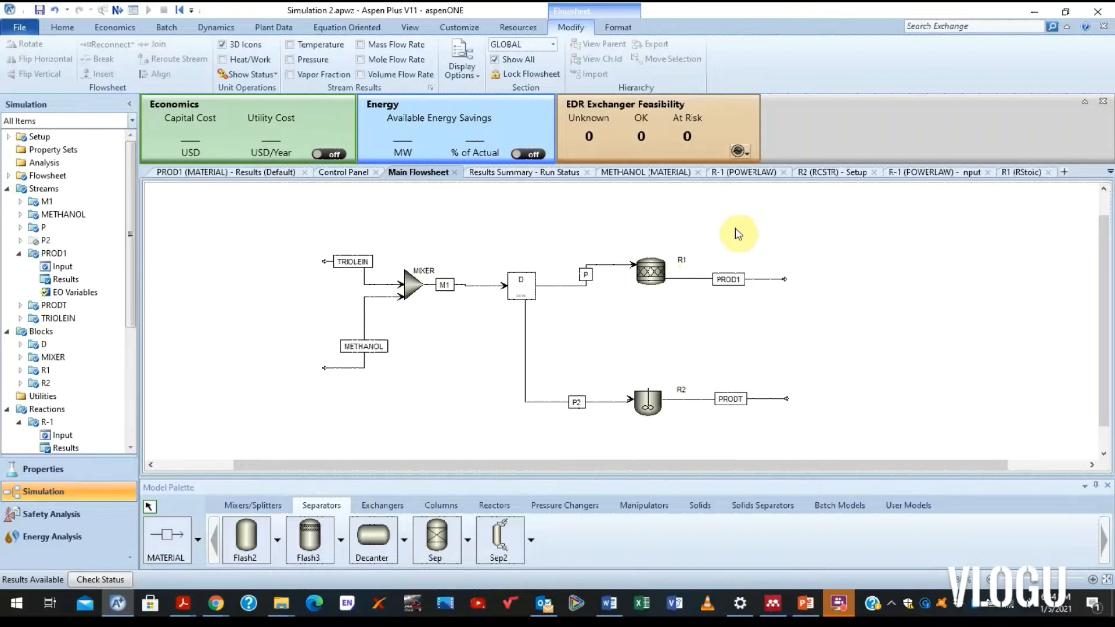
# - Add an FSplit block named SP at the end of stream PROD1
pyautogui.click(259, 506)
pyautogui.click(309, 535)
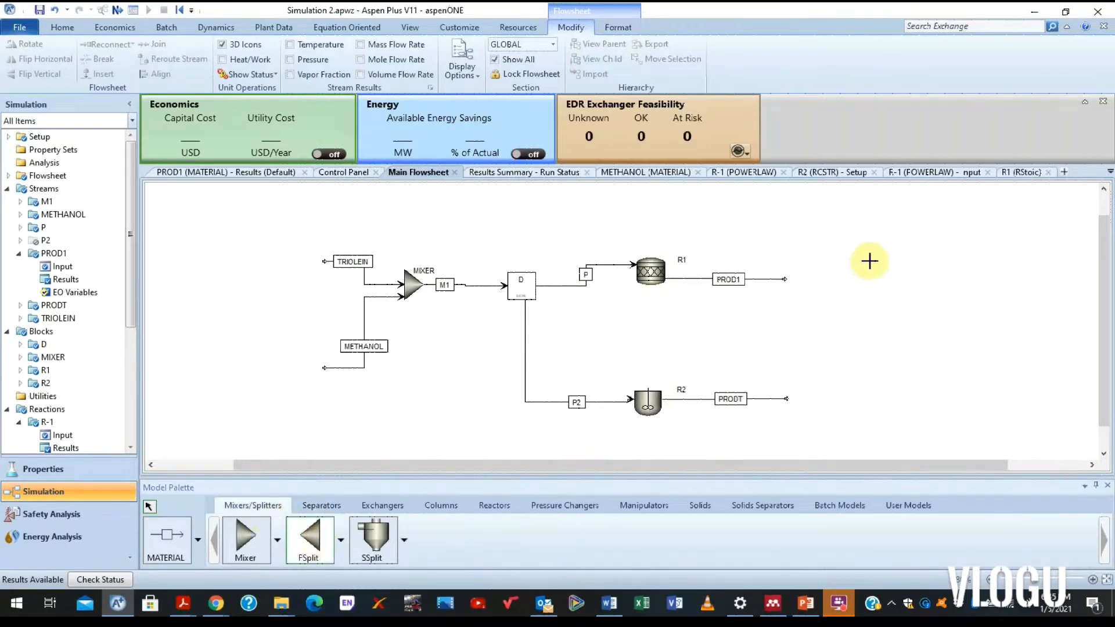
pyautogui.click(787, 271)
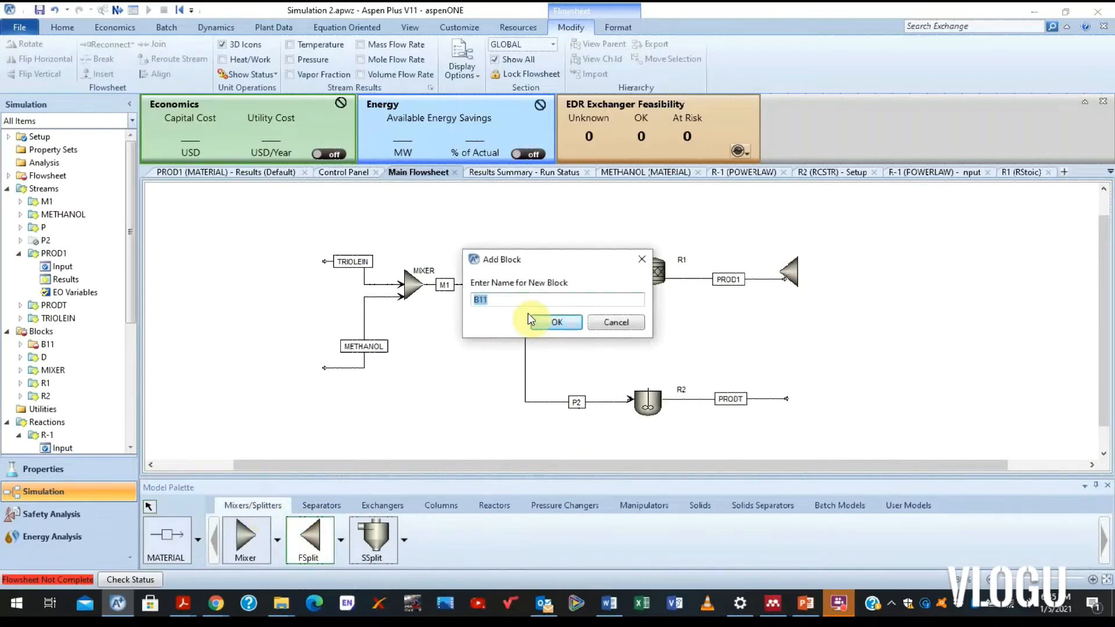
pyautogui.write('SP')
pyautogui.click(552, 323)
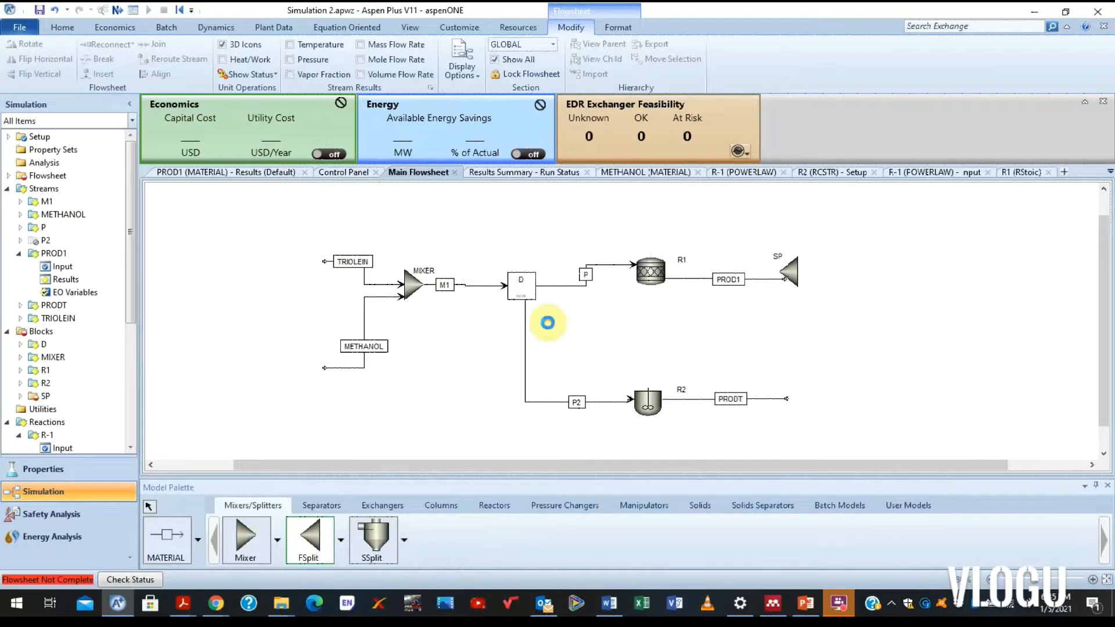
# - Reconnect the destination of stream PROD1 to the inlet of splitter SP
pyautogui.rightClick(758, 279)
pyautogui.moveTo(815, 487)
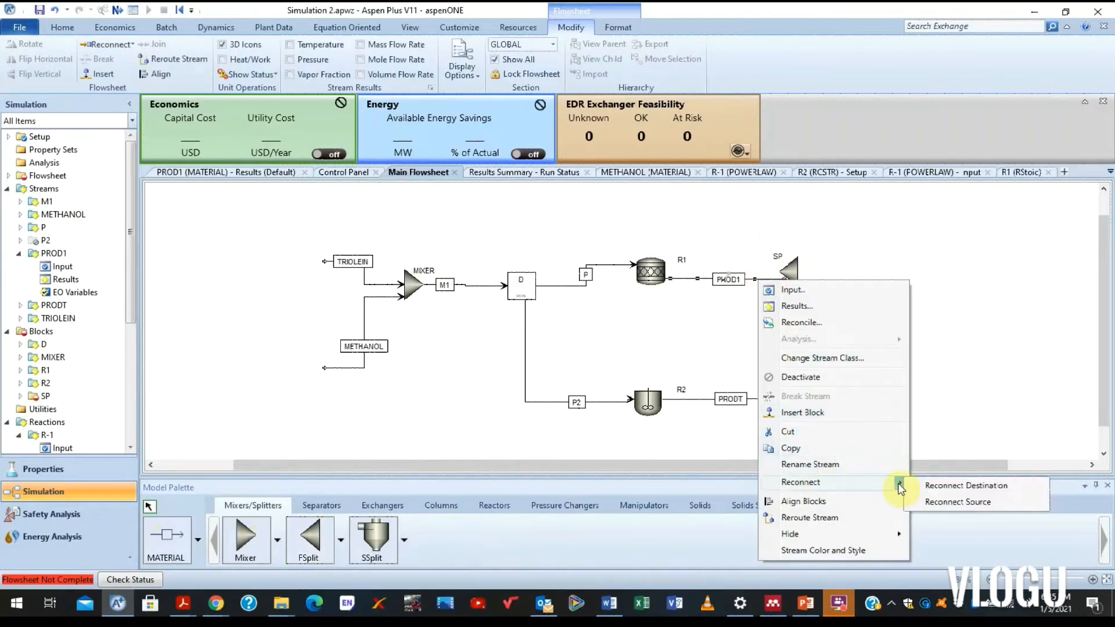
pyautogui.click(929, 485)
pyautogui.click(775, 272)
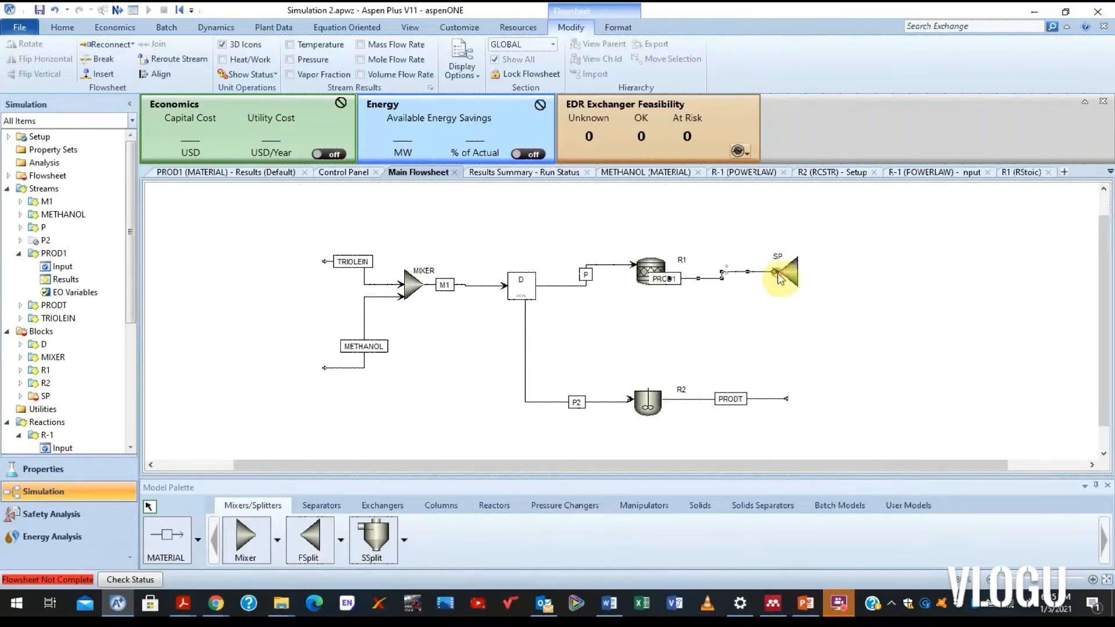
# - Add a material stream named 1 leaving the outlet of splitter SP
pyautogui.click(169, 538)
pyautogui.click(804, 271)
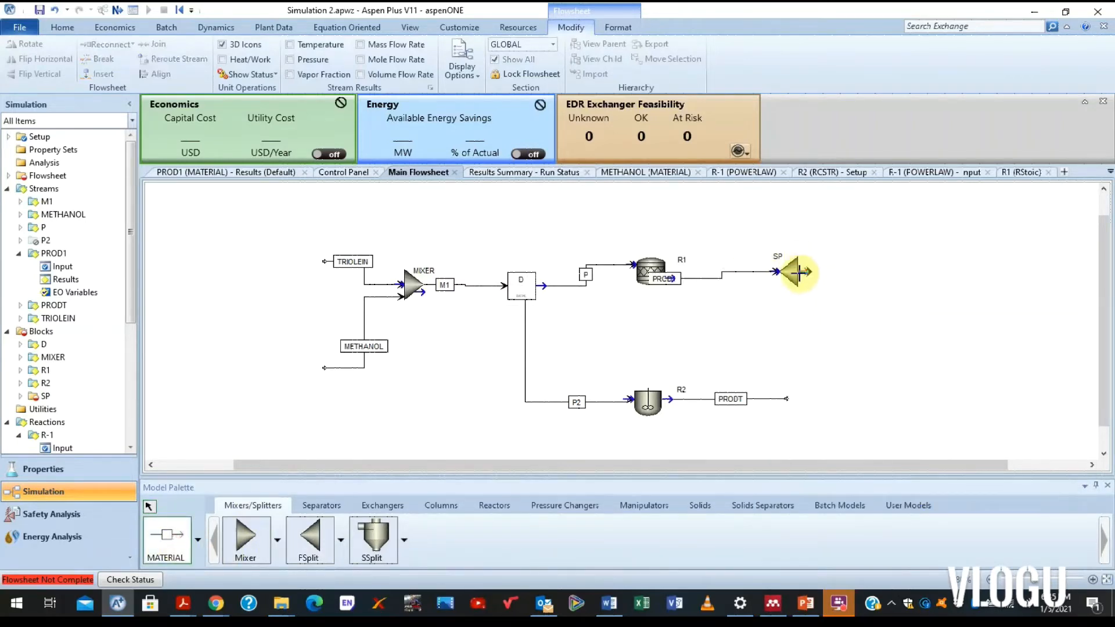
pyautogui.click(878, 270)
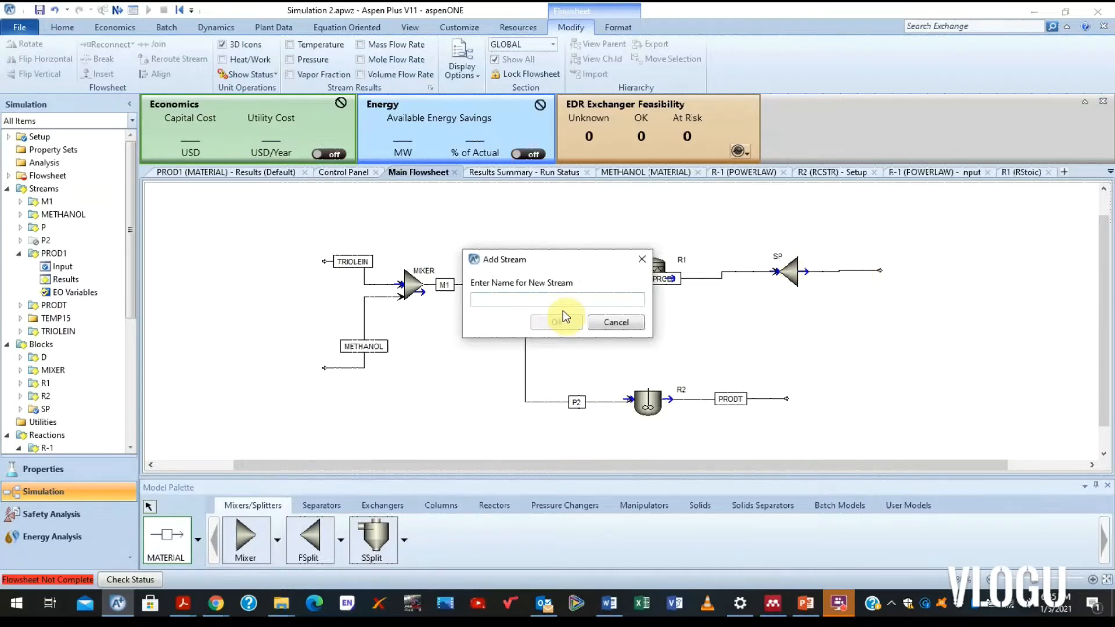
pyautogui.write('1')
pyautogui.click(562, 323)
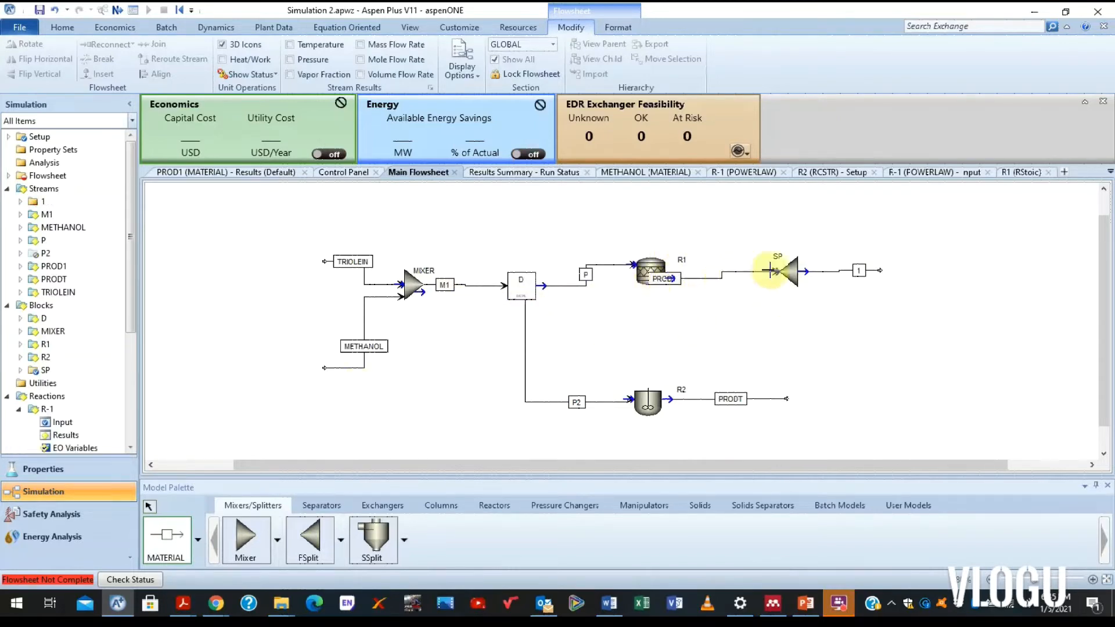
# - Add a second outlet material stream named RE1 from splitter SP, ending above reactor R1
pyautogui.click(802, 271)
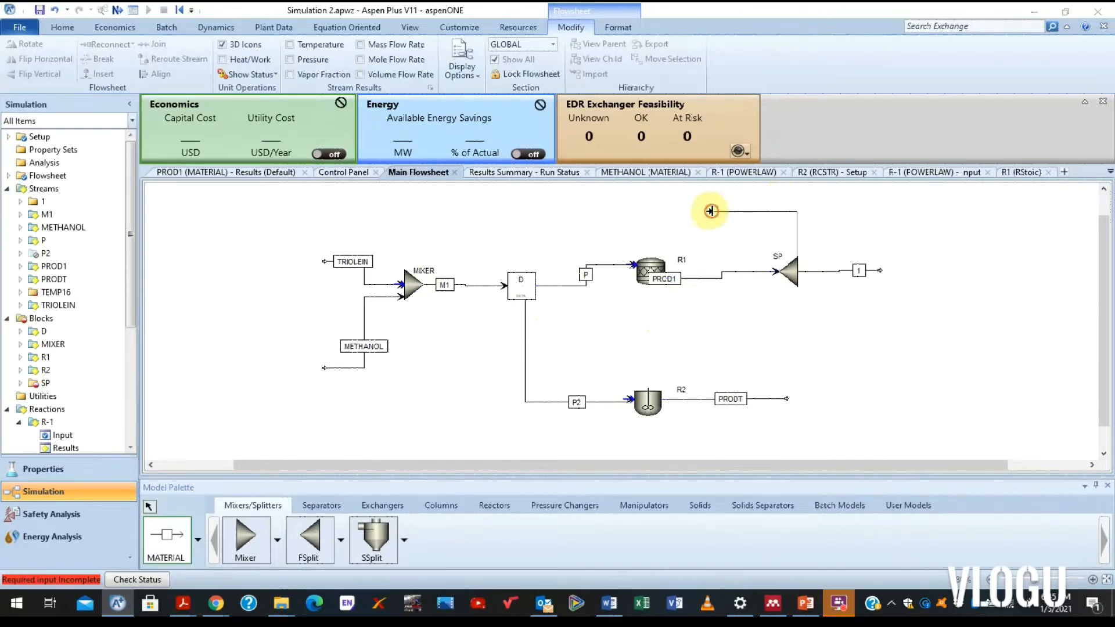
pyautogui.click(712, 212)
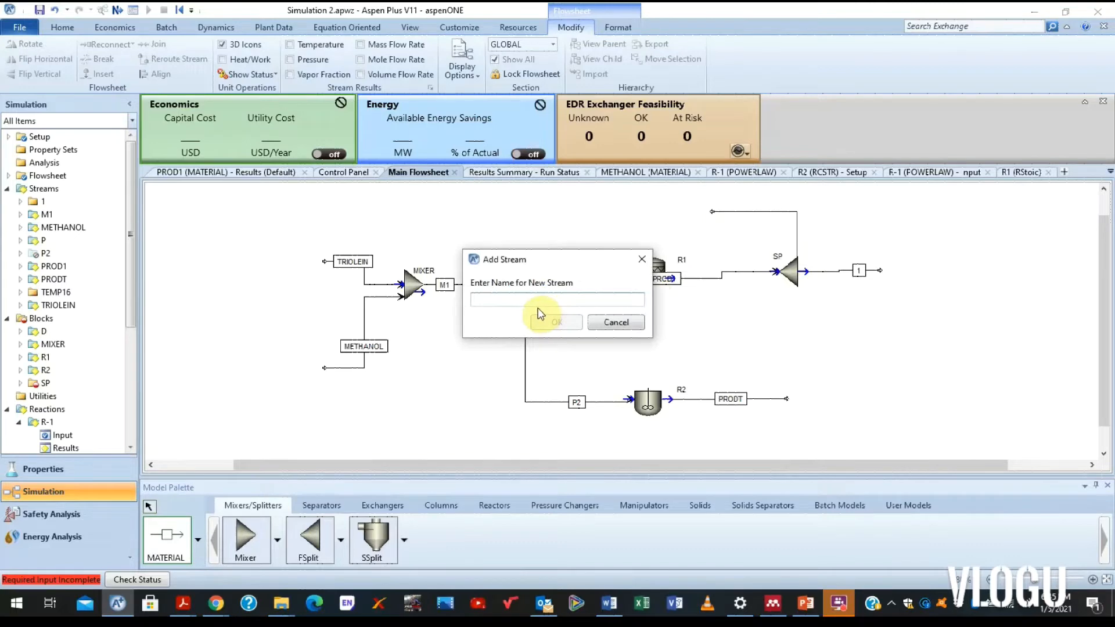
pyautogui.write('RE1')
pyautogui.click(558, 322)
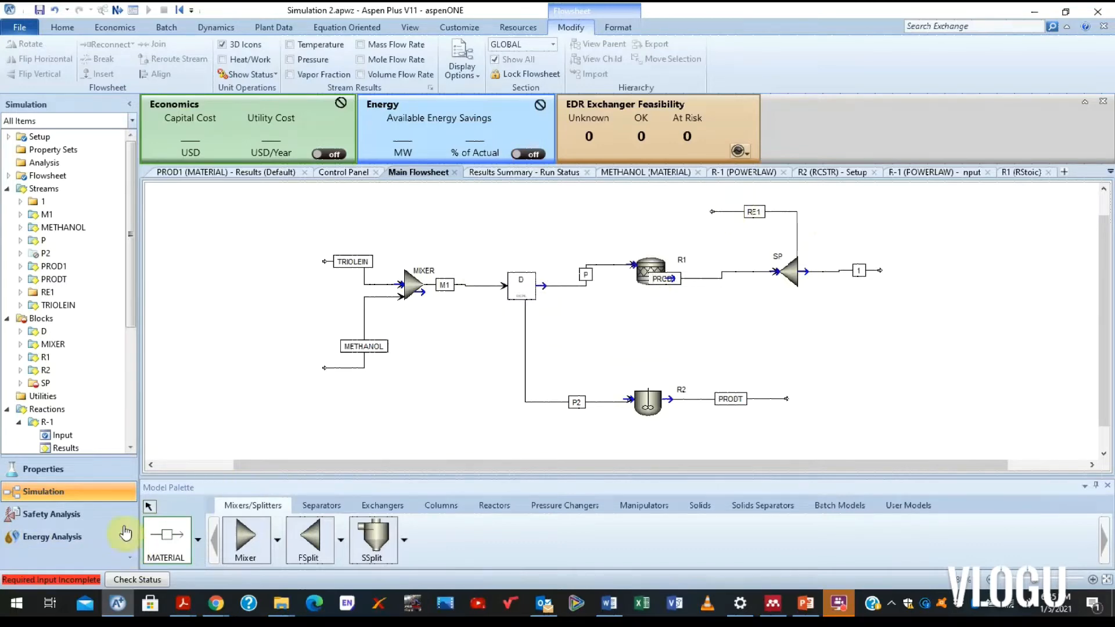
pyautogui.click(149, 507)
# - Reconnect the destination of stream RE1 to the inlet of reactor R1 to form a recycle loop
pyautogui.rightClick(720, 213)
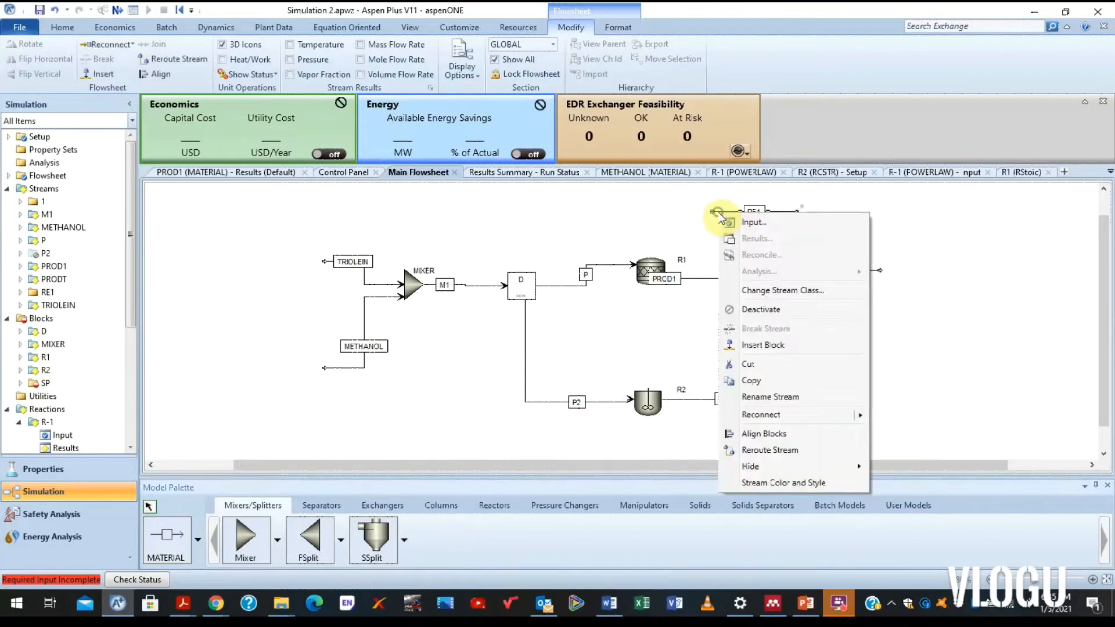
pyautogui.moveTo(811, 422)
pyautogui.click(880, 420)
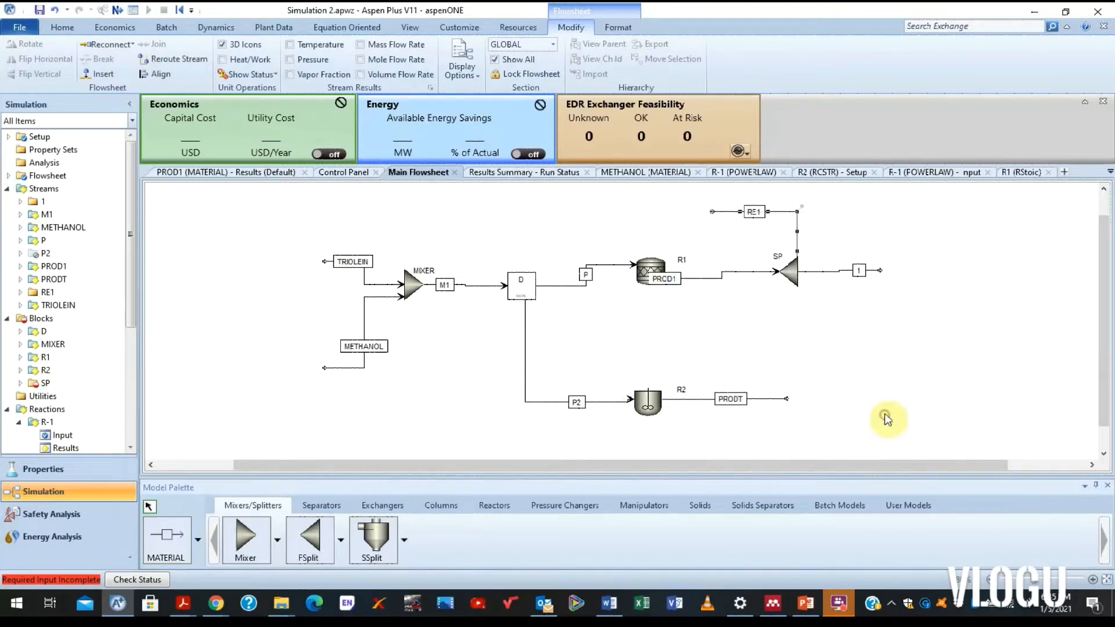
pyautogui.click(636, 267)
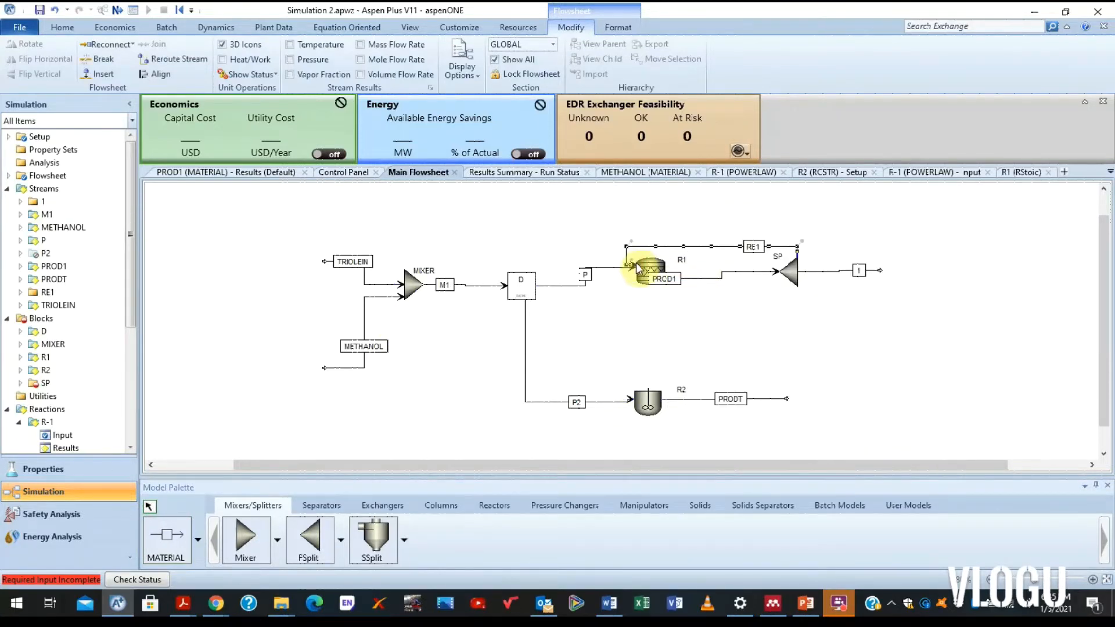
# - Tidy the recycle loop by raising the RE1 line above reactor R1 and moving the PROD1 label clear of the reactor
pyautogui.moveTo(704, 243); pyautogui.dragTo(697, 220)
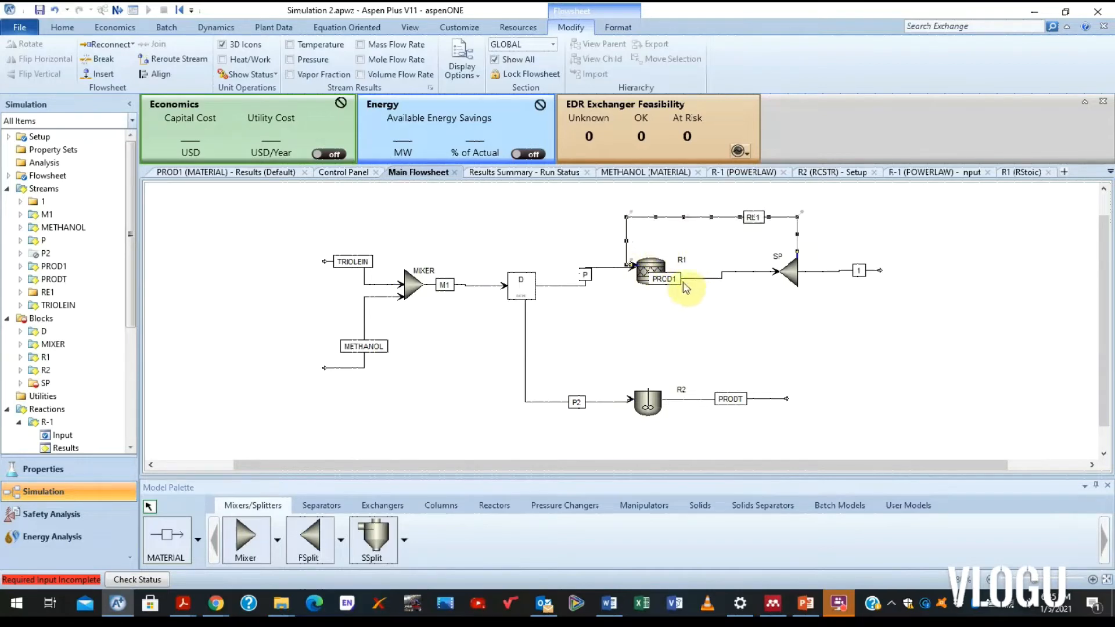
pyautogui.moveTo(677, 279); pyautogui.dragTo(715, 281)
pyautogui.click(737, 295)
# - Set the split fraction of stream RE1 to 0.5 in splitter SP and close its specification form
pyautogui.doubleClick(789, 273)
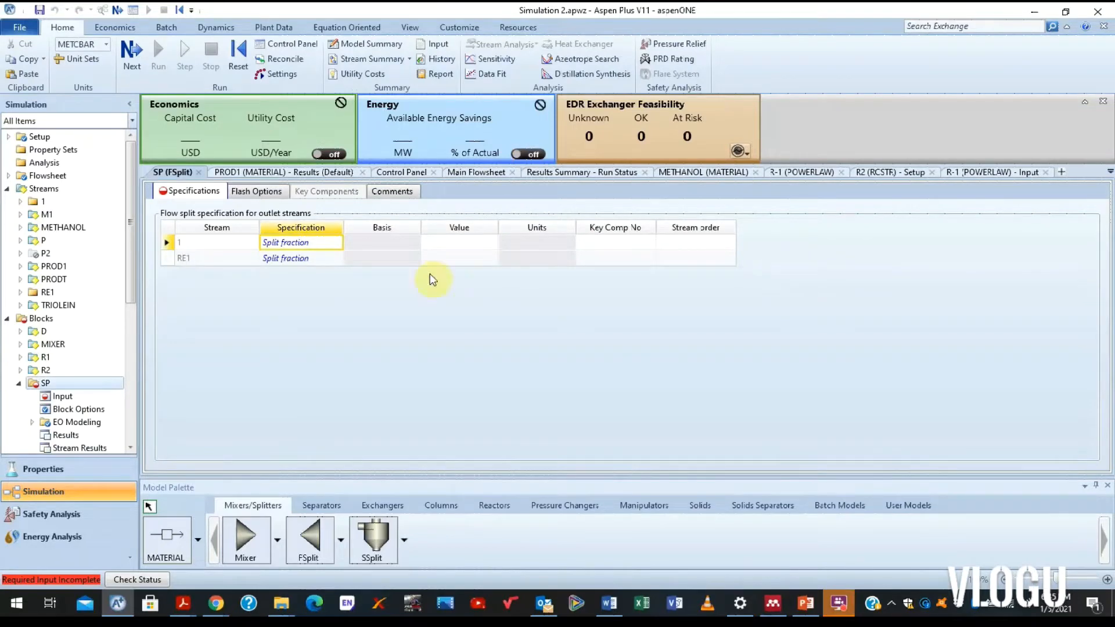
pyautogui.click(444, 259)
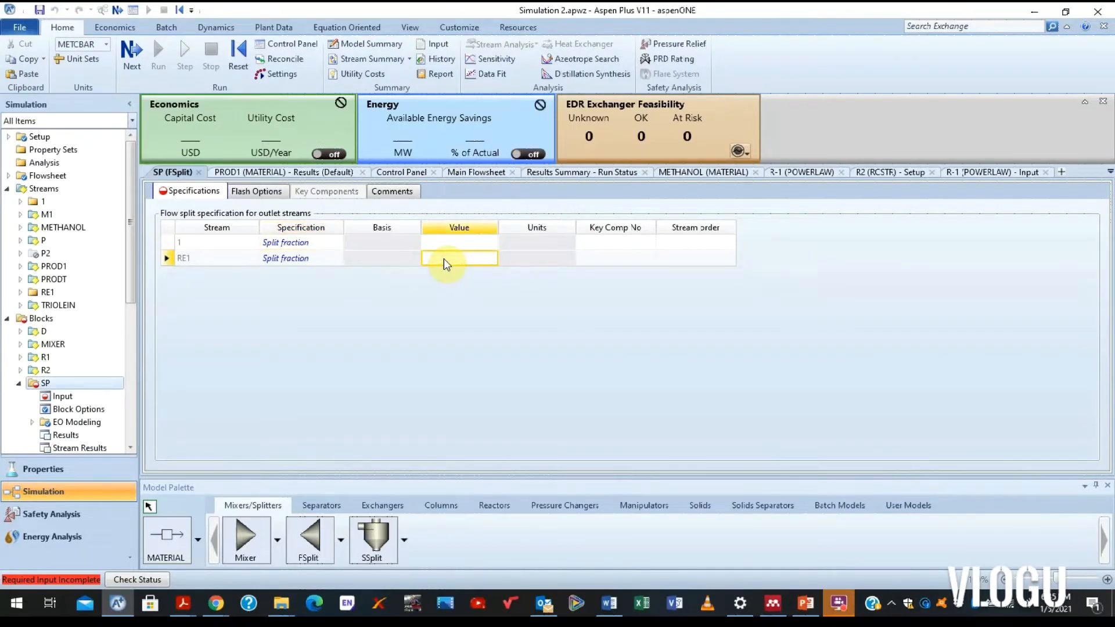
pyautogui.write('0.5')
pyautogui.click(453, 315)
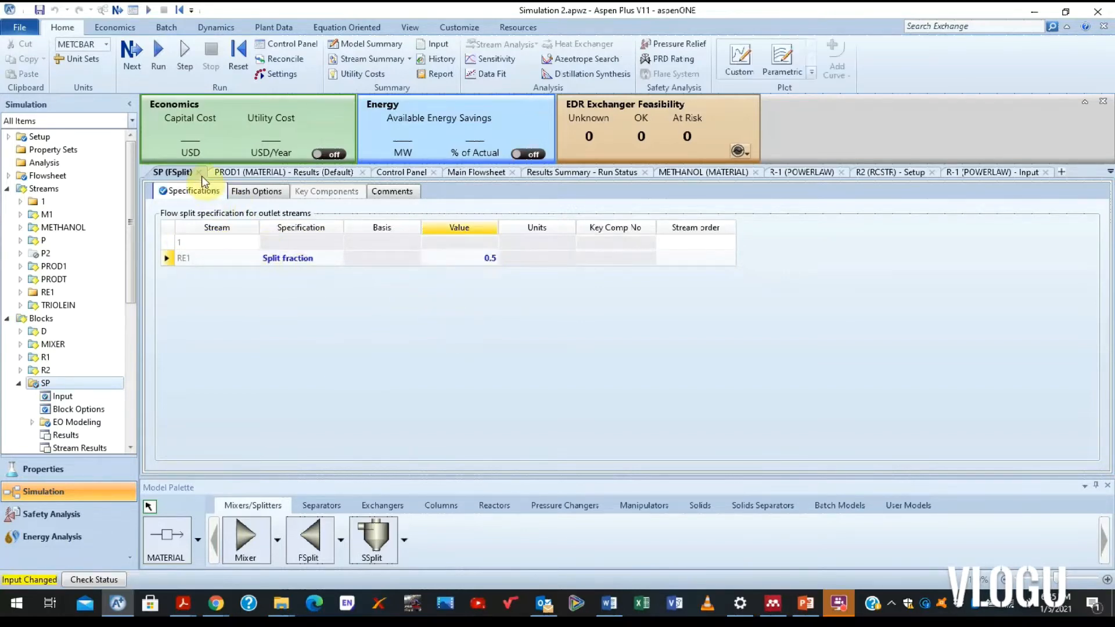
pyautogui.click(199, 173)
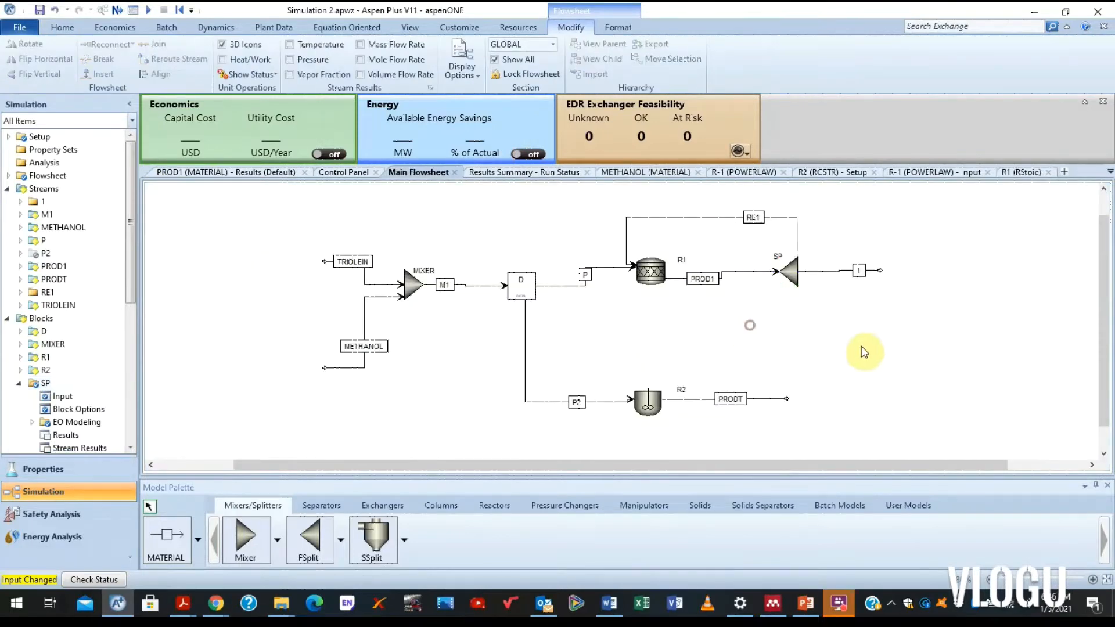
pyautogui.click(832, 271)
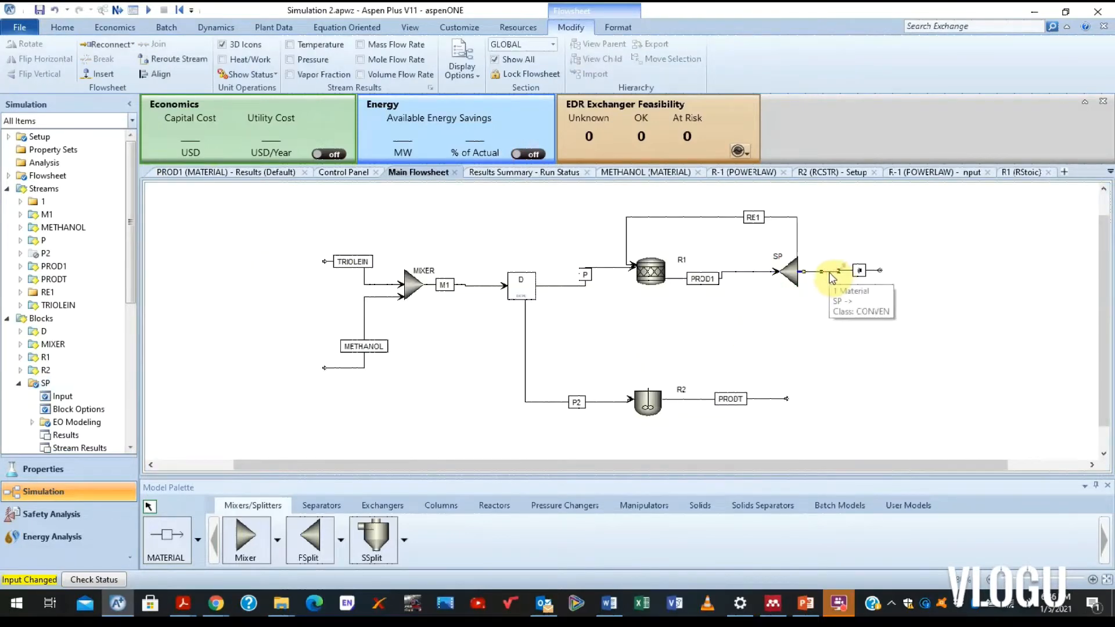
pyautogui.click(836, 339)
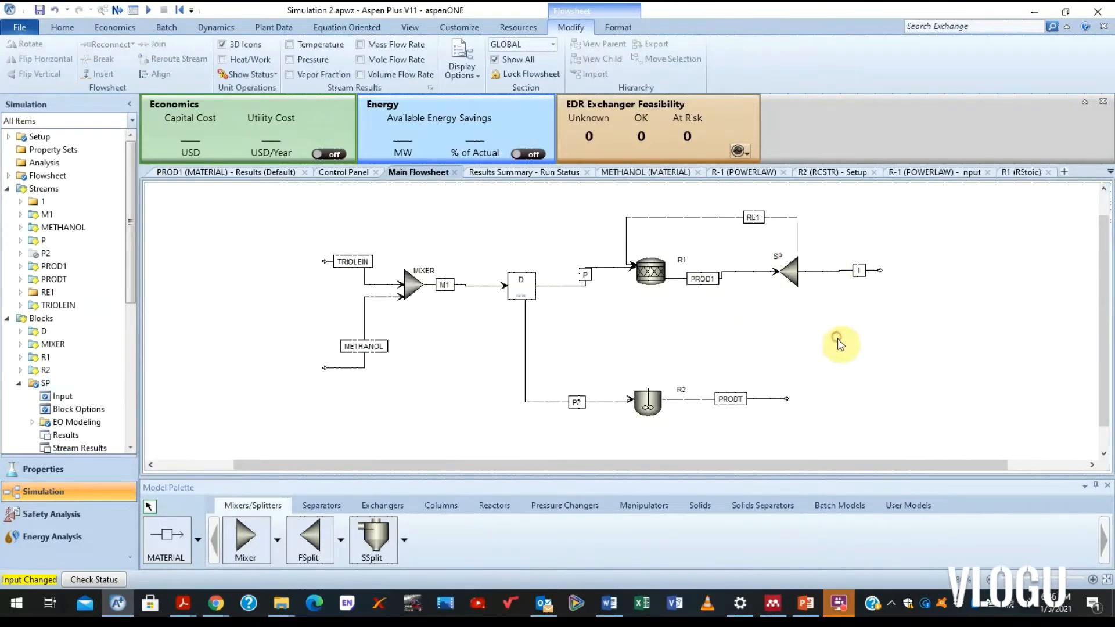
# - Reinitialize the simulation, purging all results, and run it with the recycle loop
pyautogui.click(174, 13)
pyautogui.click(488, 337)
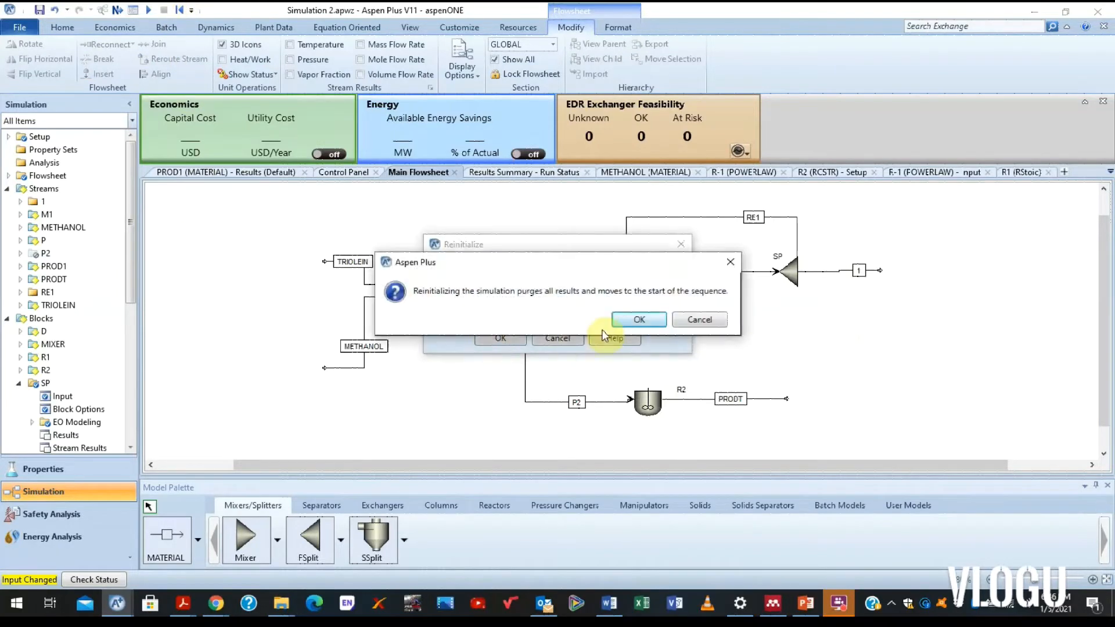
pyautogui.click(614, 321)
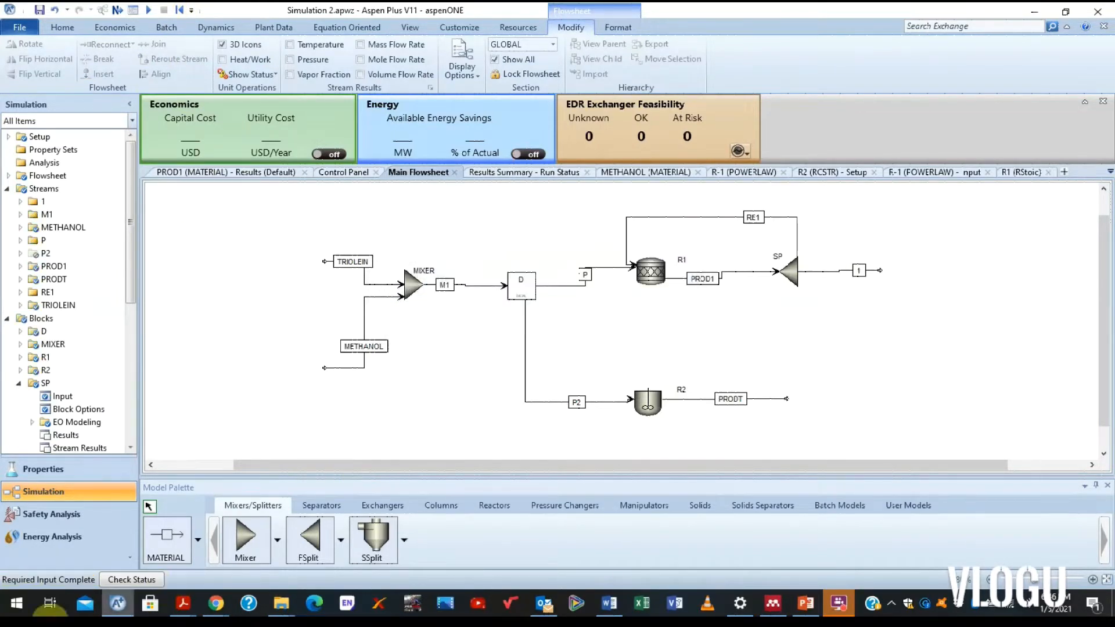
pyautogui.click(119, 11)
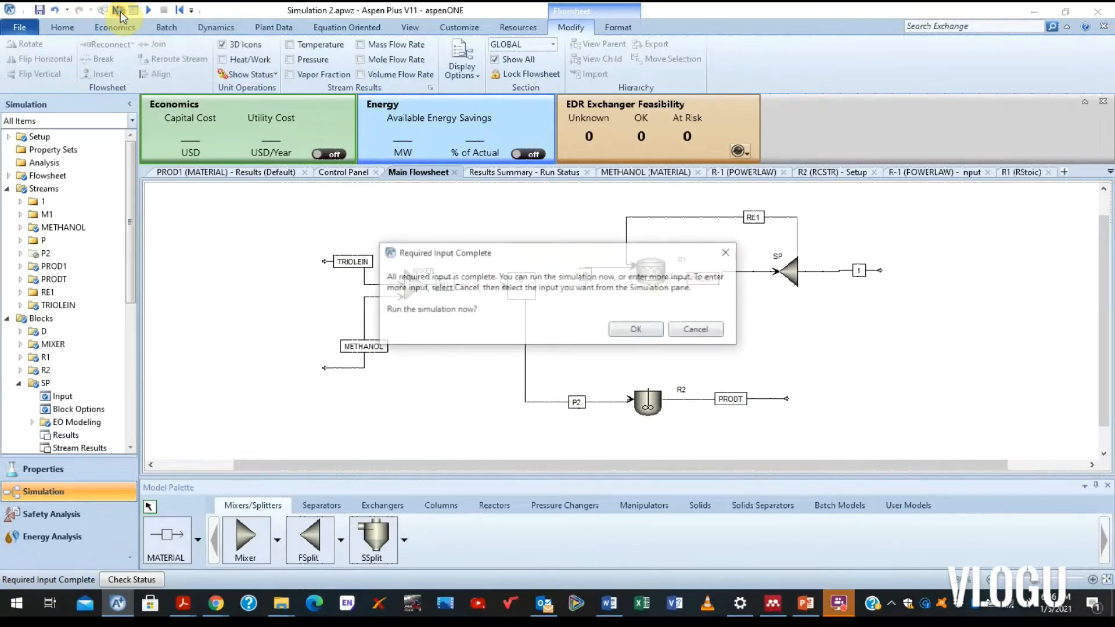
pyautogui.click(632, 331)
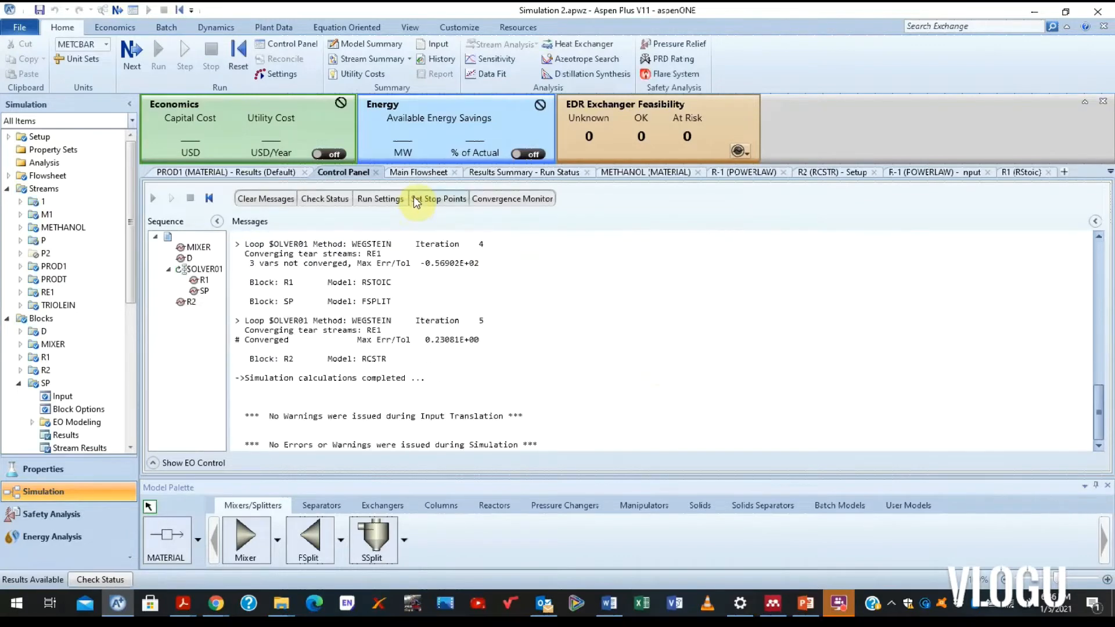
# - Examine the component mass flows in the results of stream 1 leaving splitter SP, and close the results form
pyautogui.click(415, 173)
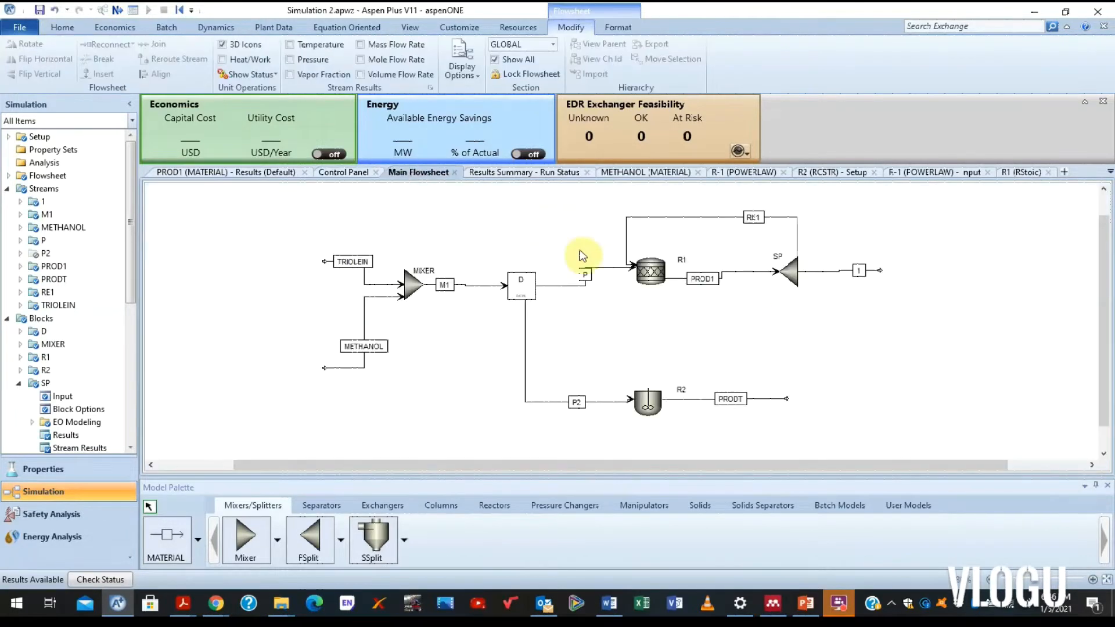
pyautogui.rightClick(814, 271)
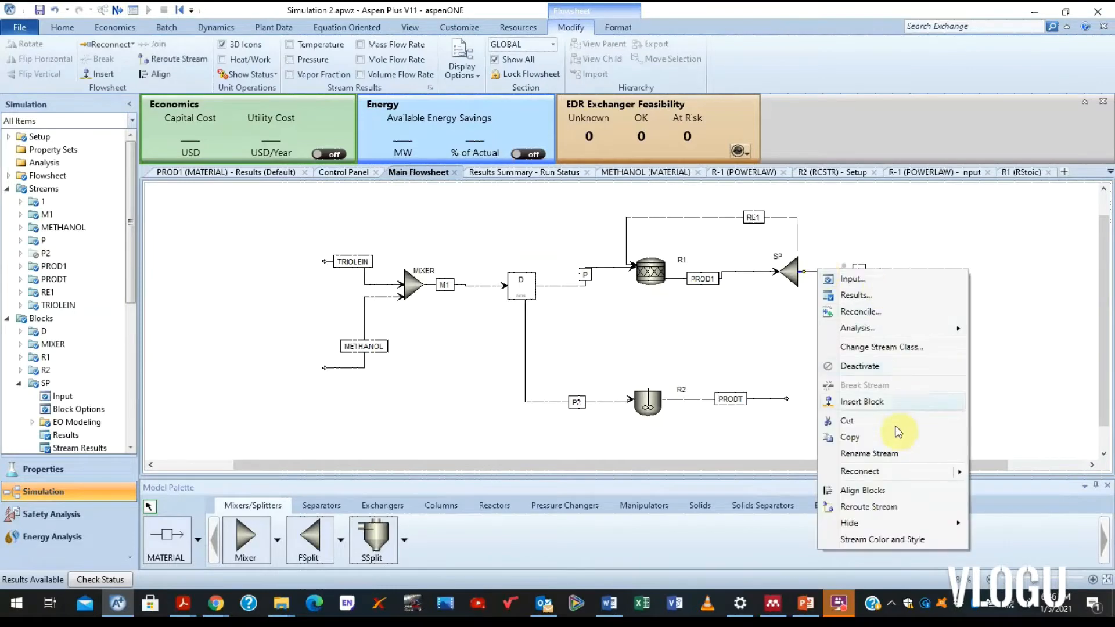
pyautogui.moveTo(895, 473)
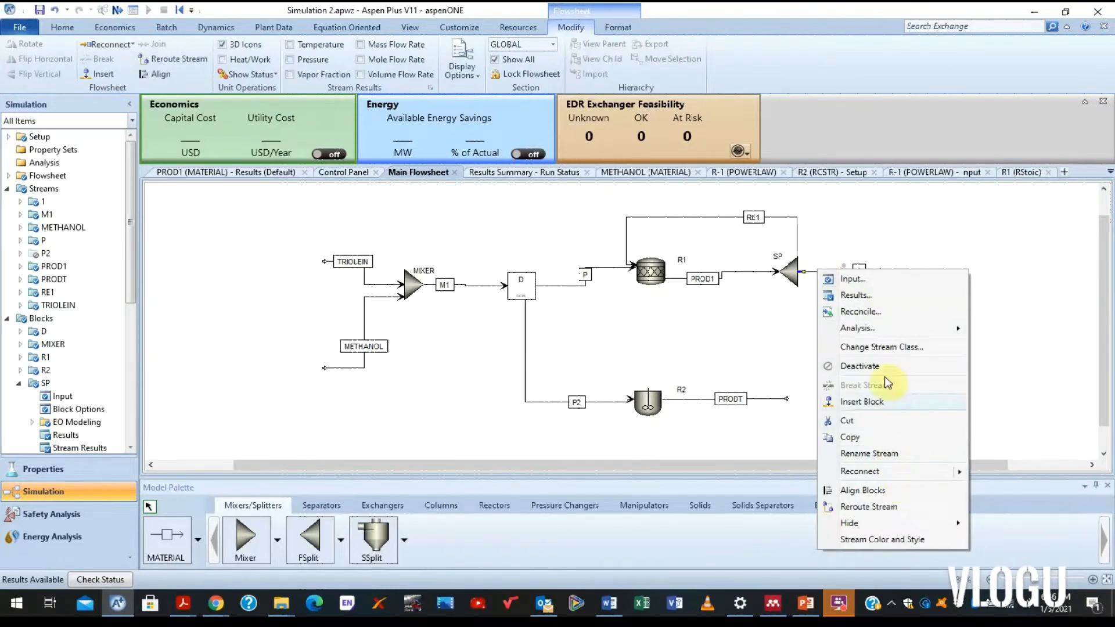
pyautogui.click(862, 296)
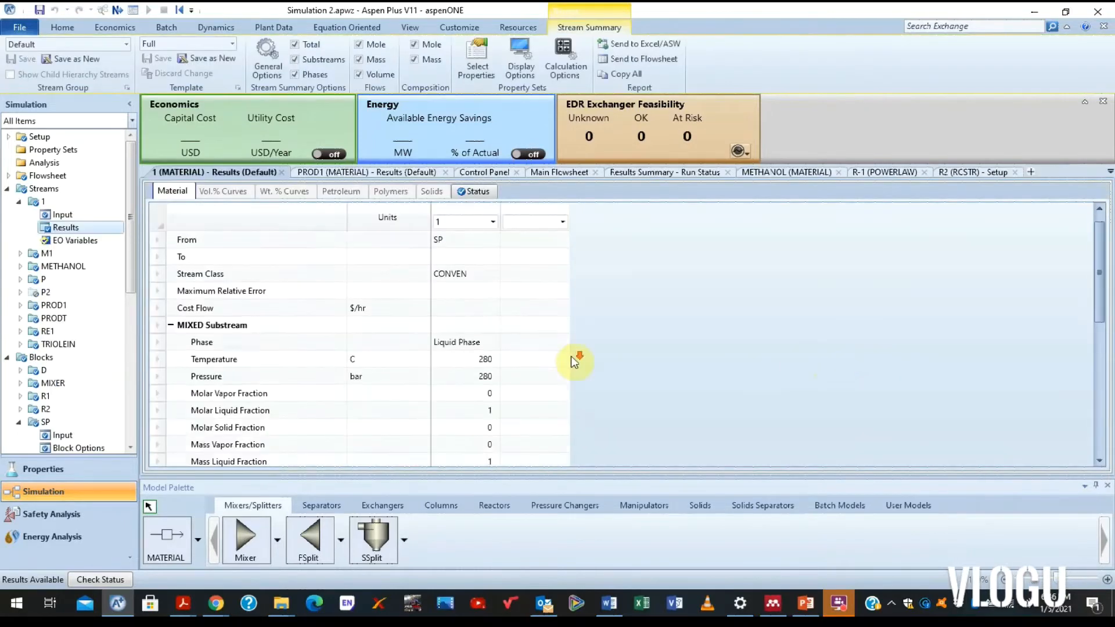
pyautogui.scroll(-6, 570, 357)
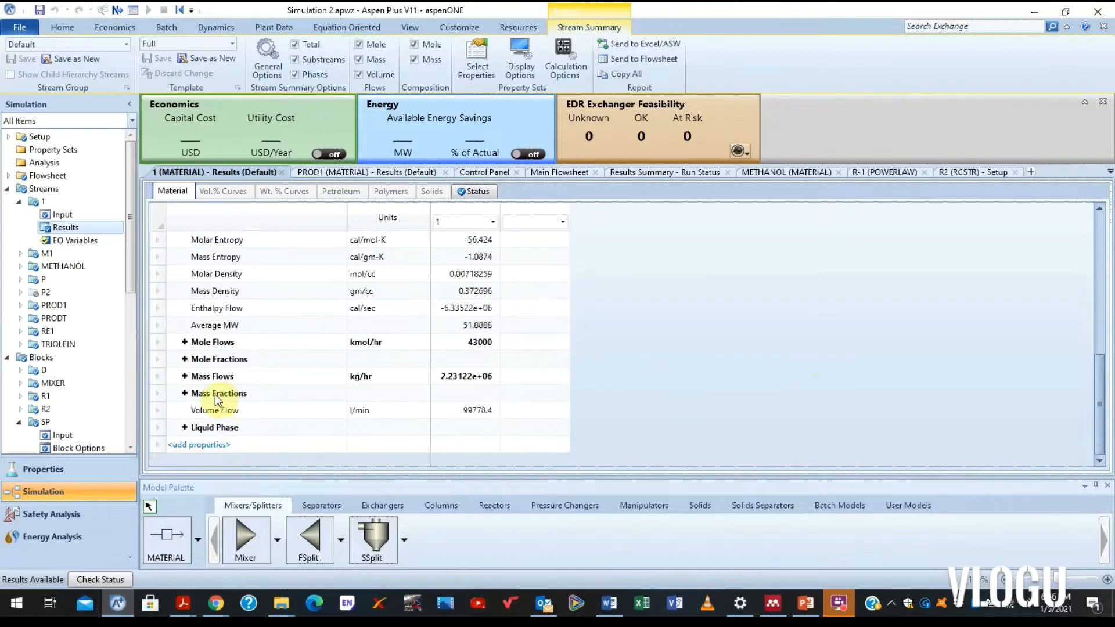
pyautogui.click(184, 376)
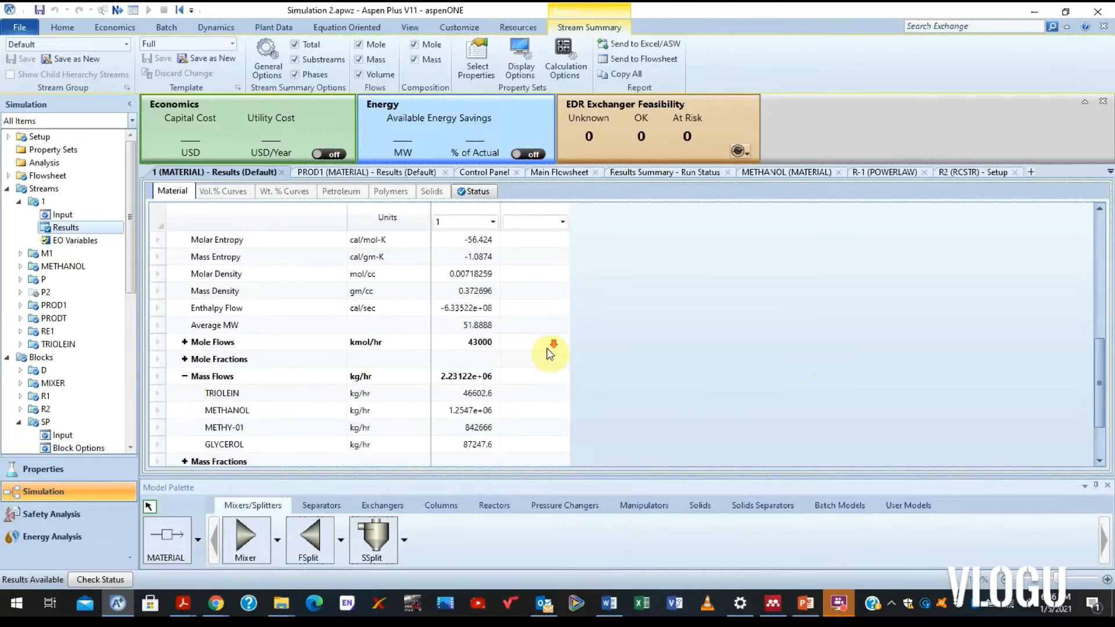
pyautogui.scroll(-1, 549, 353)
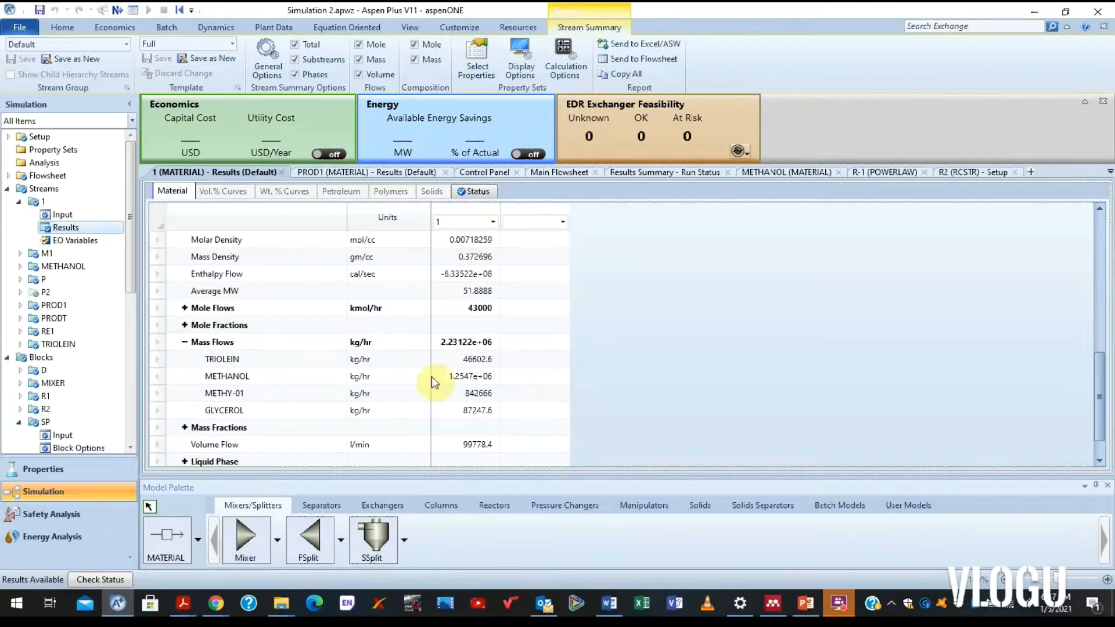
pyautogui.click(281, 173)
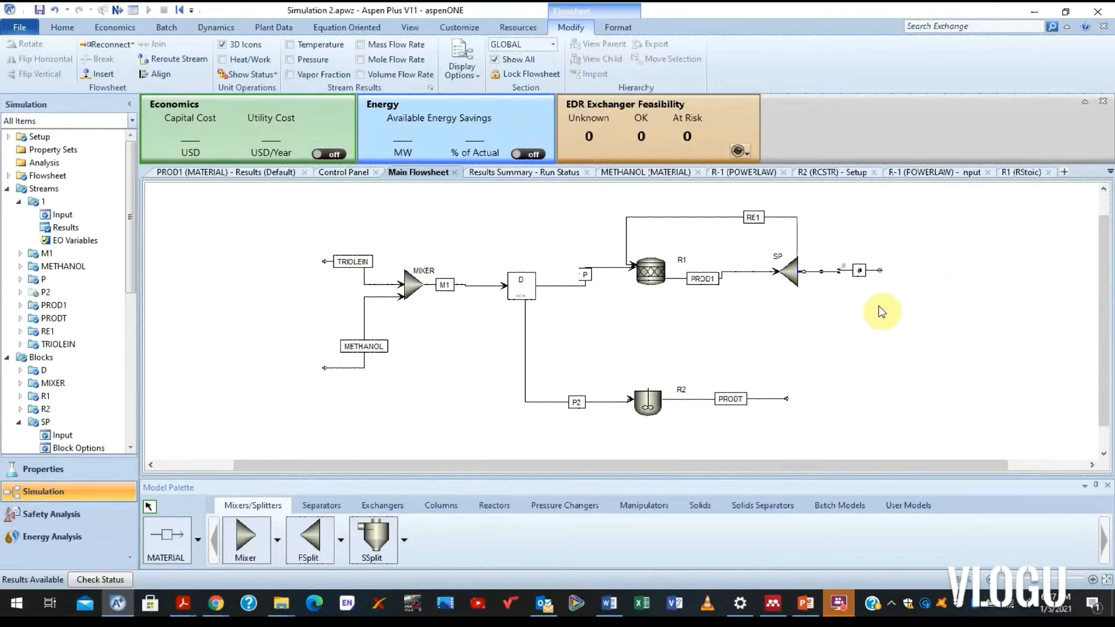
# - Shift the stream 1 label closer to splitter SP and place a valve block named V1 just below the stream's end
pyautogui.click(845, 303)
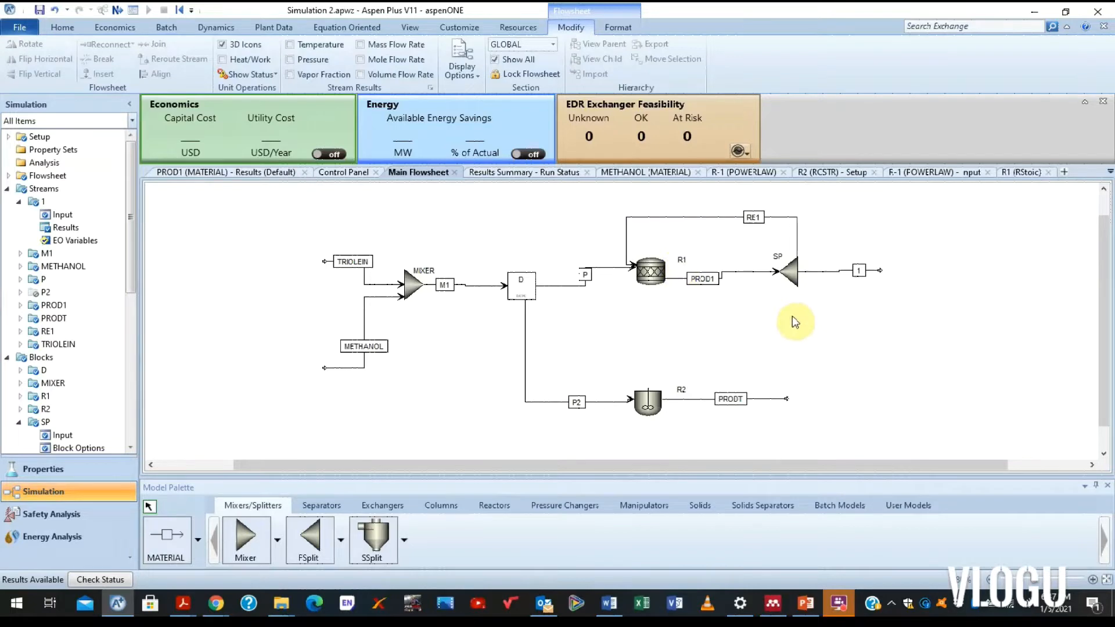
pyautogui.moveTo(858, 271); pyautogui.dragTo(835, 272)
pyautogui.click(839, 308)
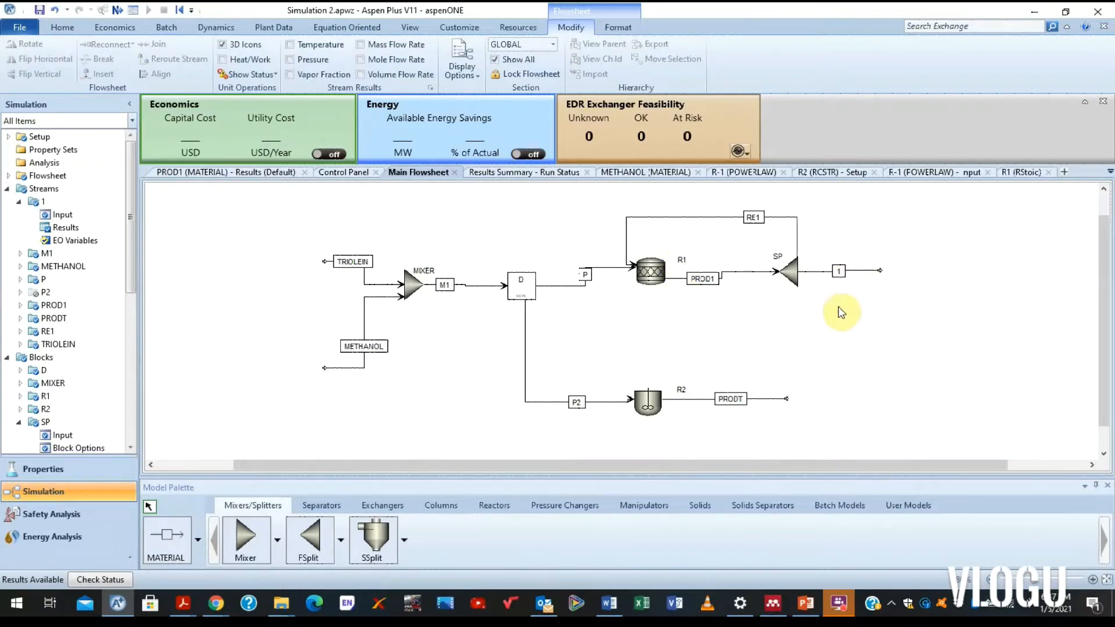
pyautogui.click(542, 504)
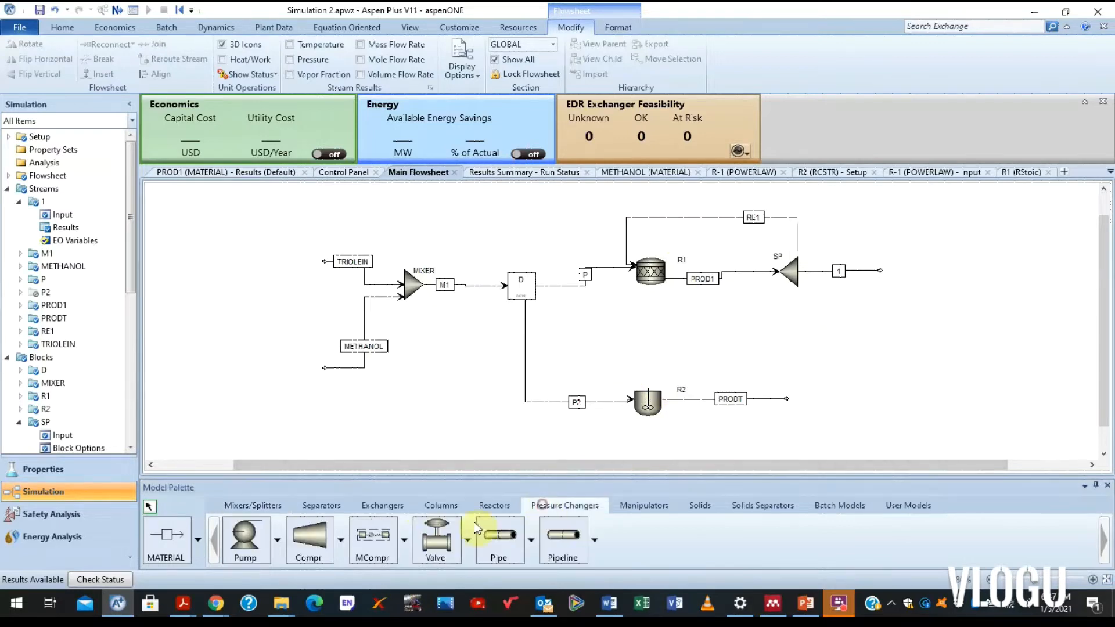
pyautogui.click(442, 541)
pyautogui.click(855, 293)
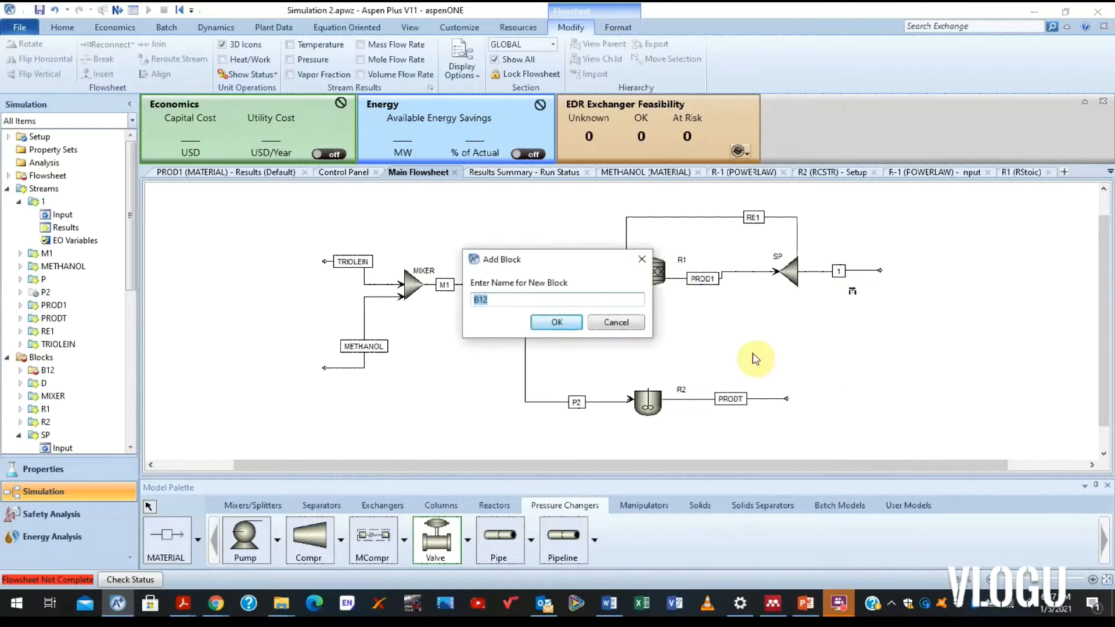
pyautogui.write('V1')
pyautogui.click(568, 323)
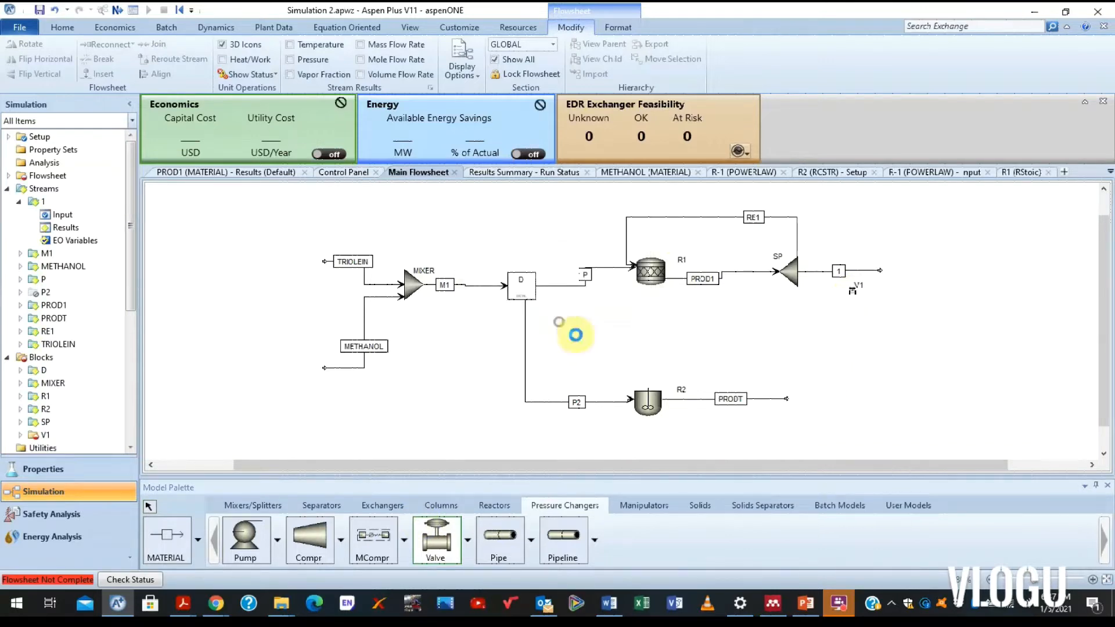
# - Reconnect the destination of stream 1 to the inlet of valve V1
pyautogui.click(152, 529)
pyautogui.click(830, 279)
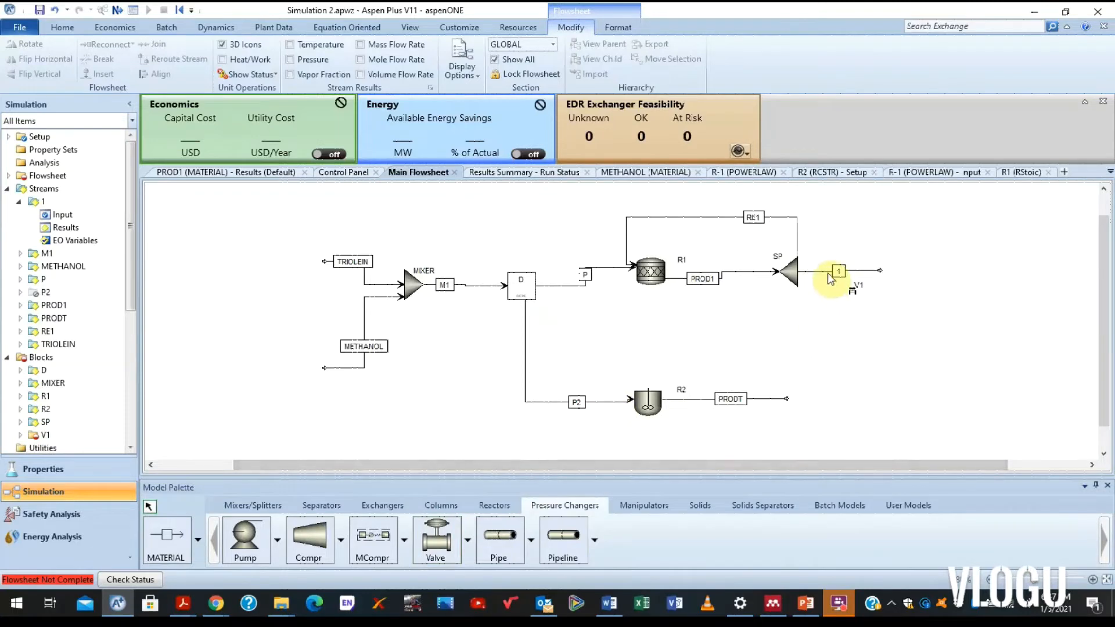
pyautogui.rightClick(829, 276)
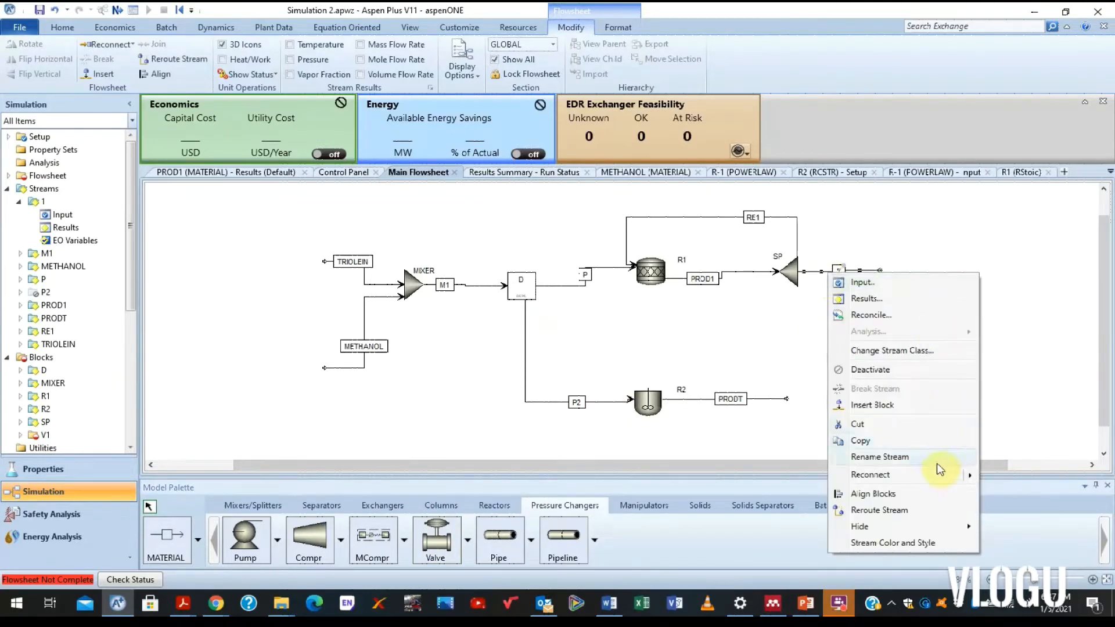
pyautogui.moveTo(932, 475)
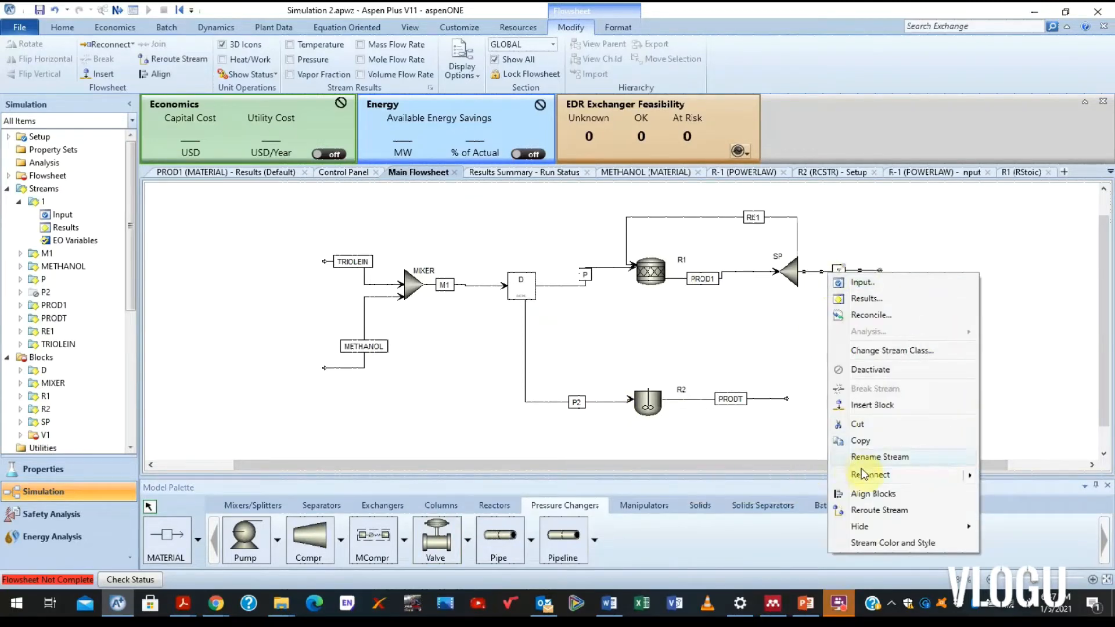
pyautogui.click(775, 478)
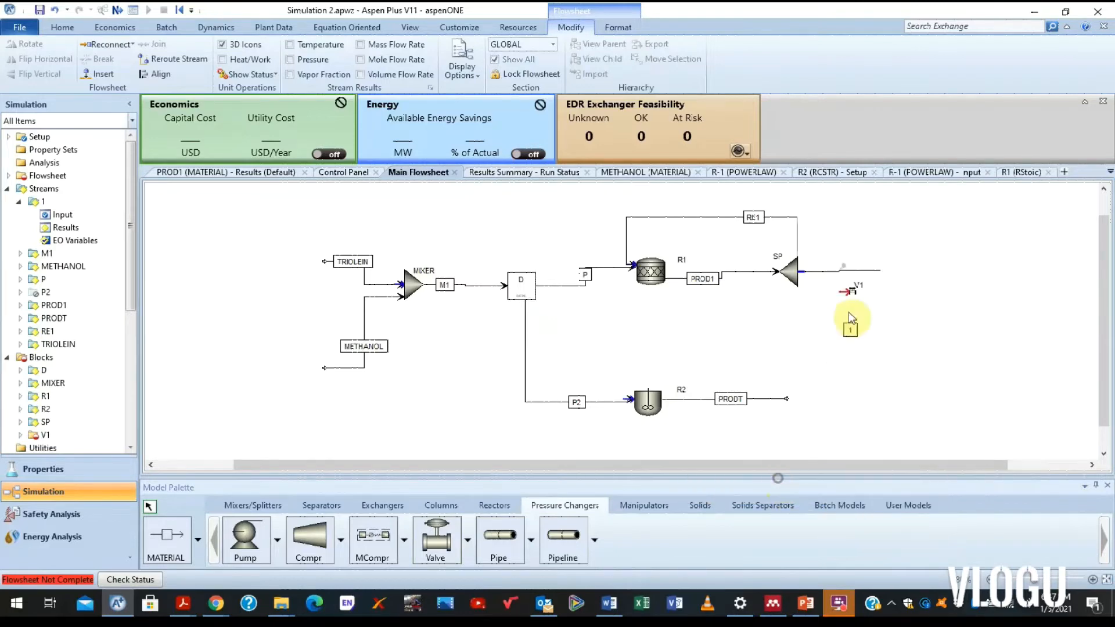
pyautogui.click(843, 292)
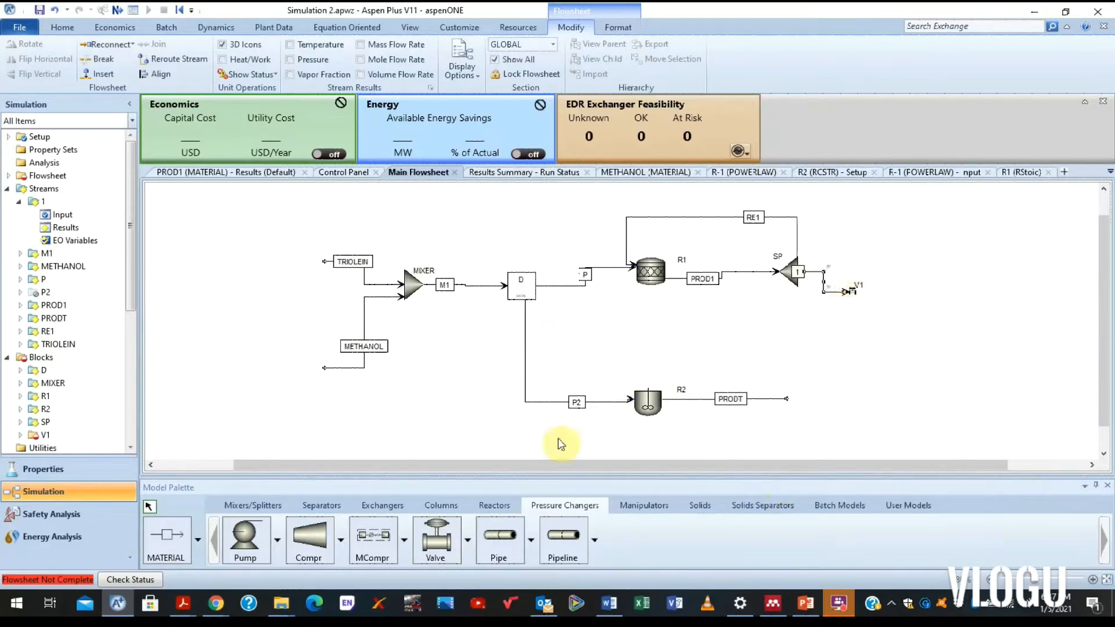
# - Draw an outlet material stream named 2 from valve V1
pyautogui.click(166, 534)
pyautogui.click(861, 292)
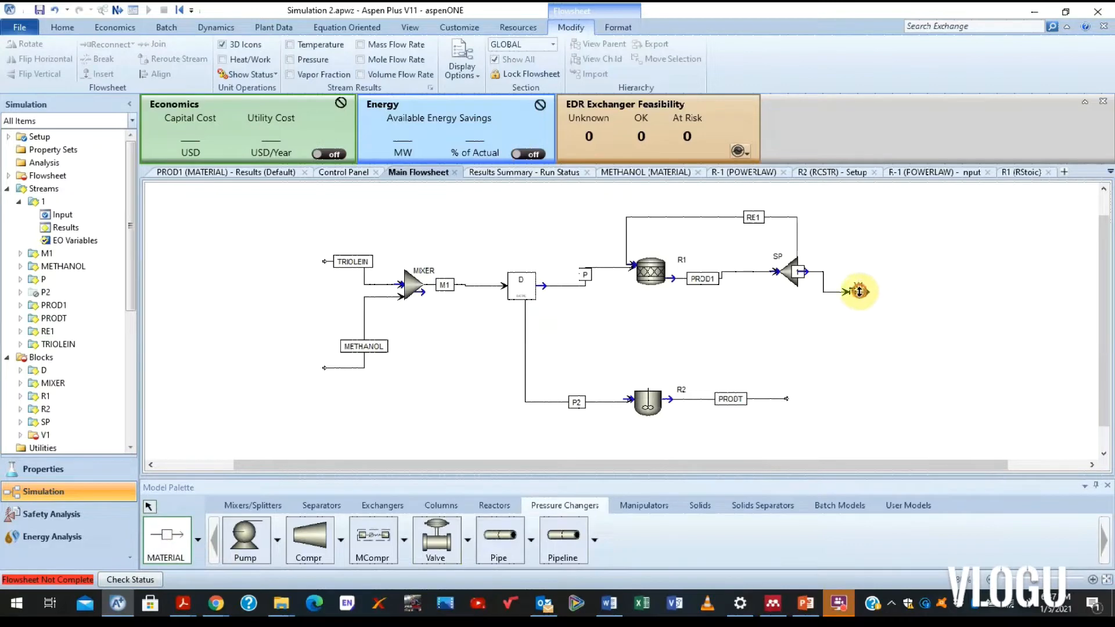
pyautogui.click(923, 295)
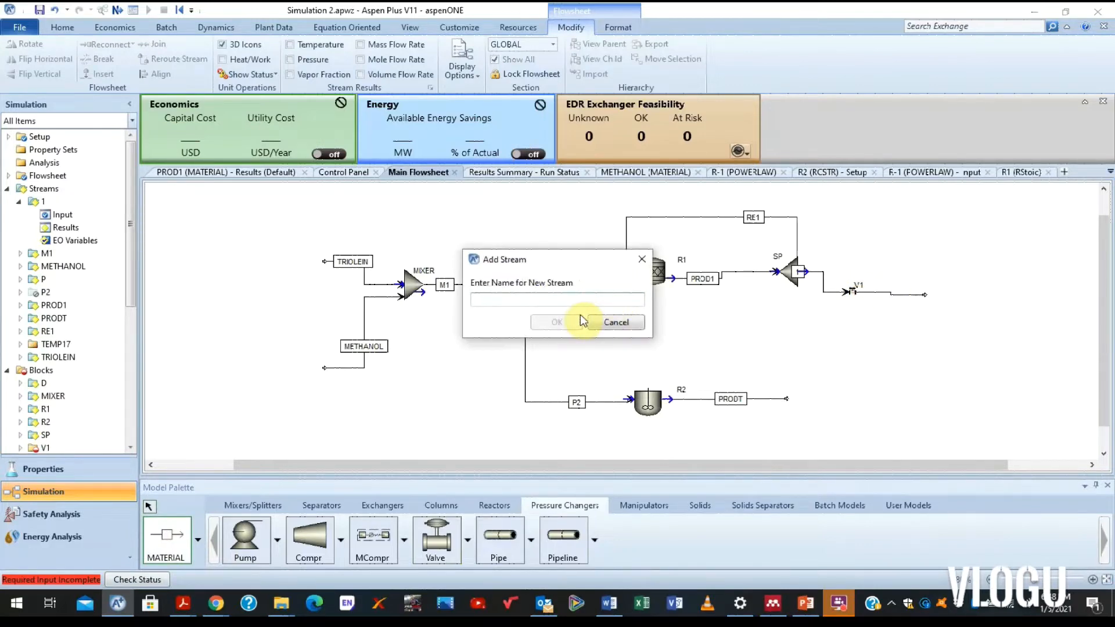
pyautogui.write('2')
pyautogui.click(548, 322)
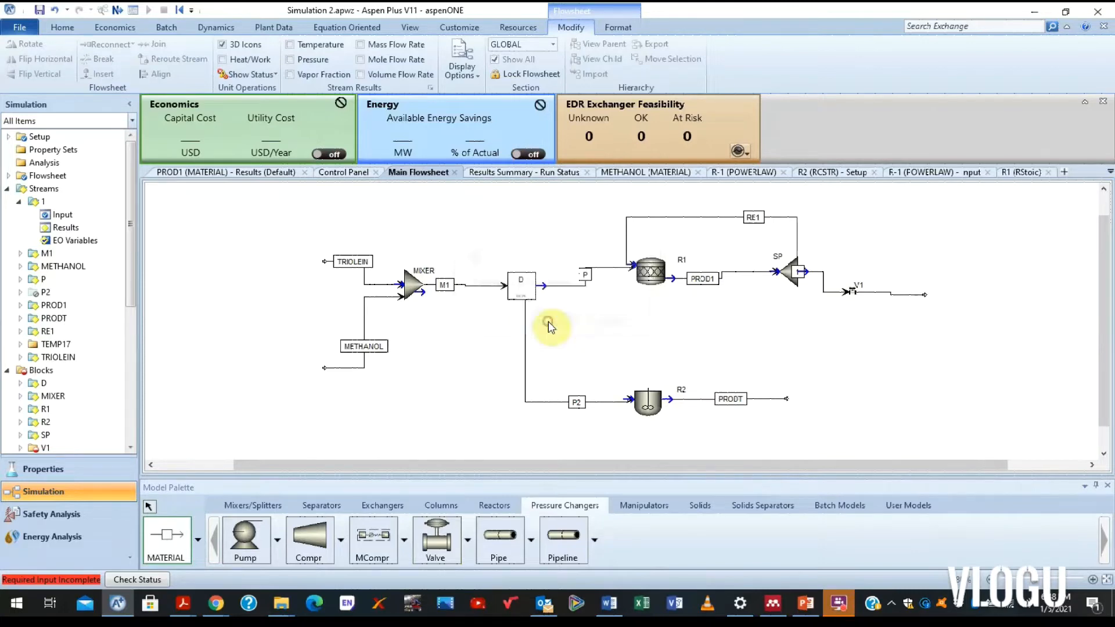
pyautogui.click(148, 506)
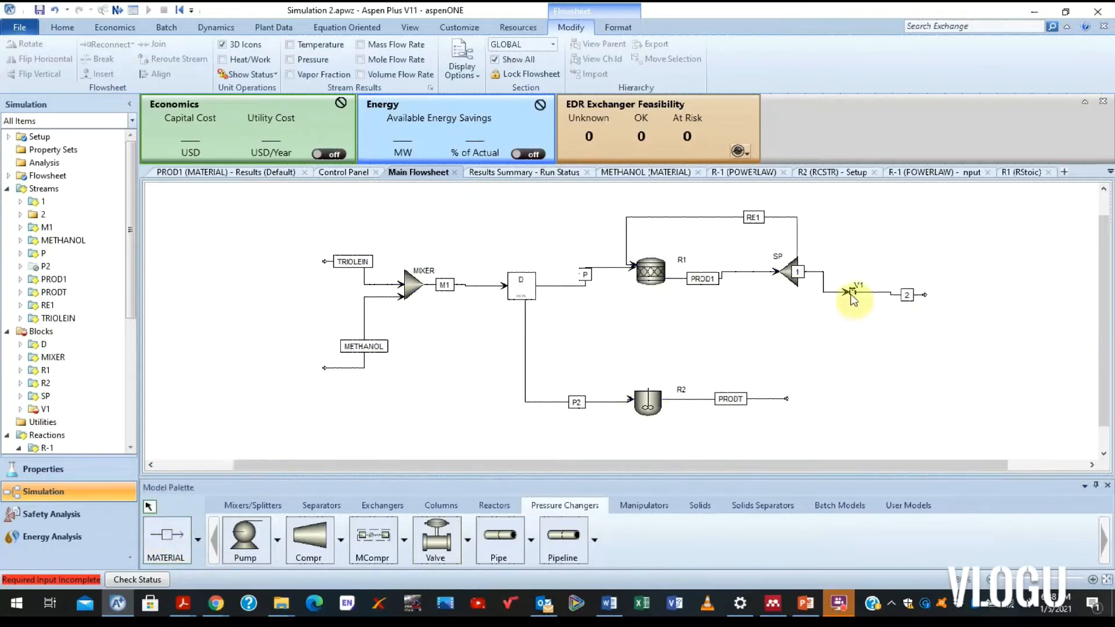
# - Set the outlet pressure of valve V1 to 1 atm and close its specification form
pyautogui.doubleClick(853, 292)
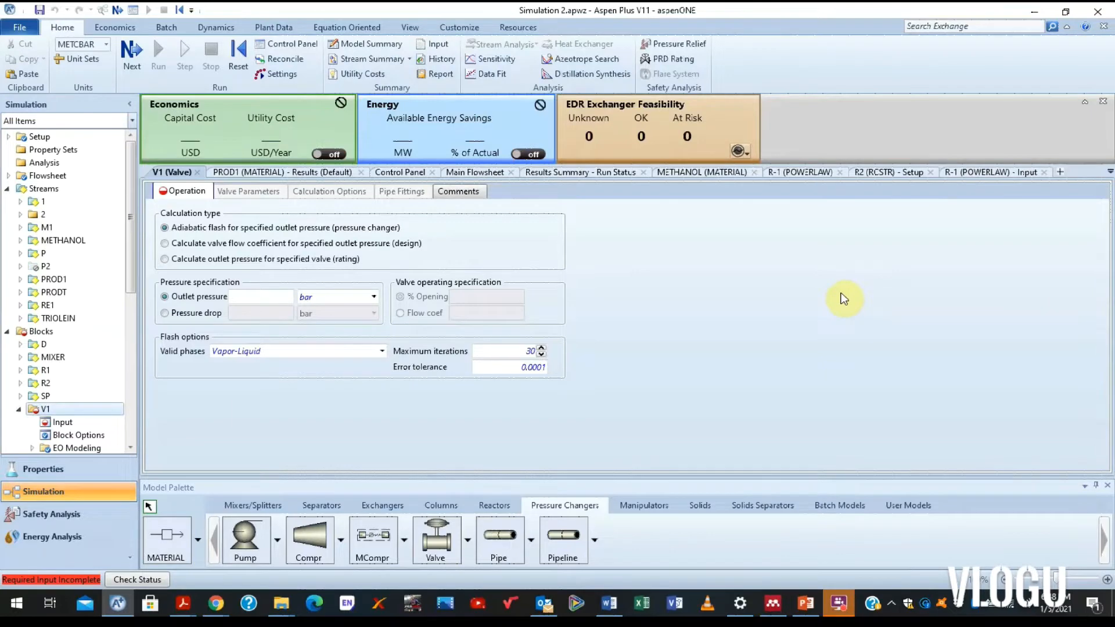
pyautogui.click(271, 300)
pyautogui.write('1')
pyautogui.click(374, 297)
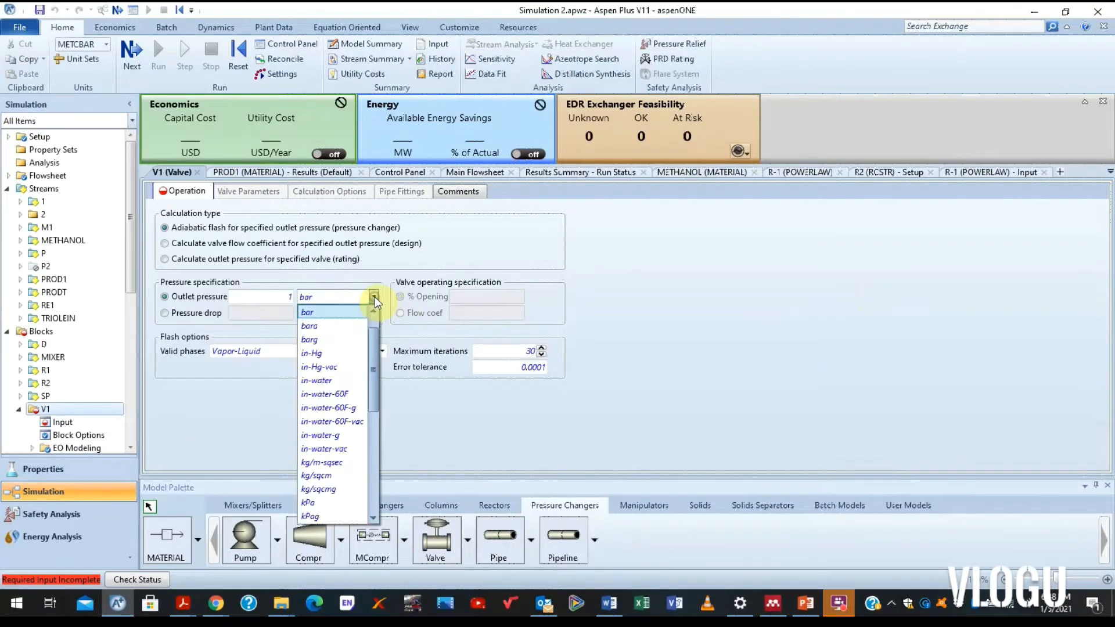
pyautogui.scroll(1, 379, 347)
pyautogui.click(325, 312)
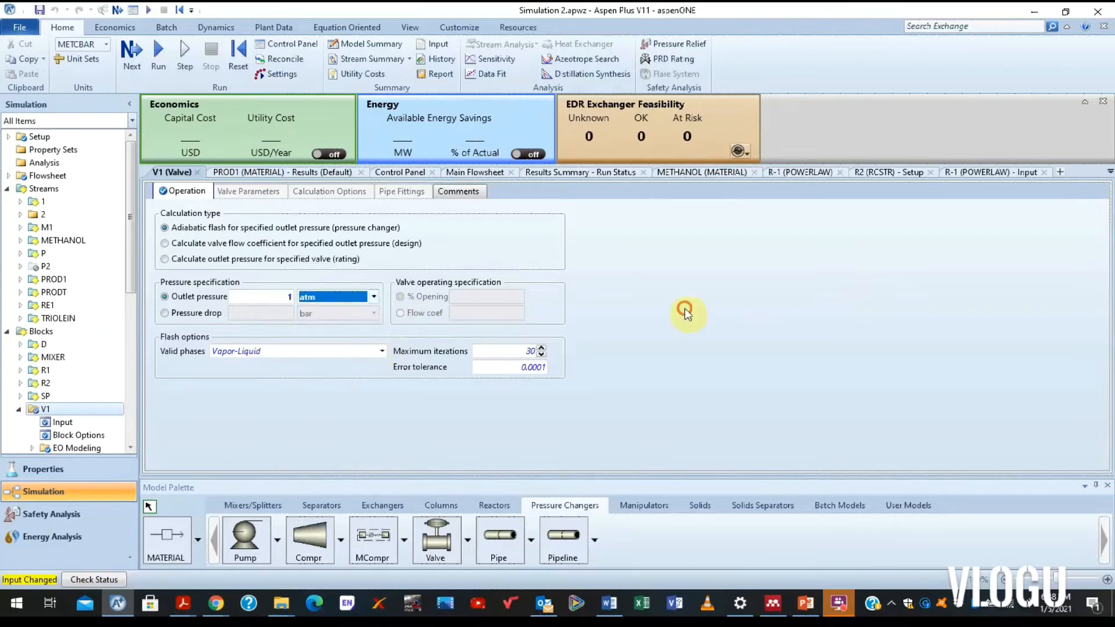
pyautogui.click(684, 308)
pyautogui.click(198, 173)
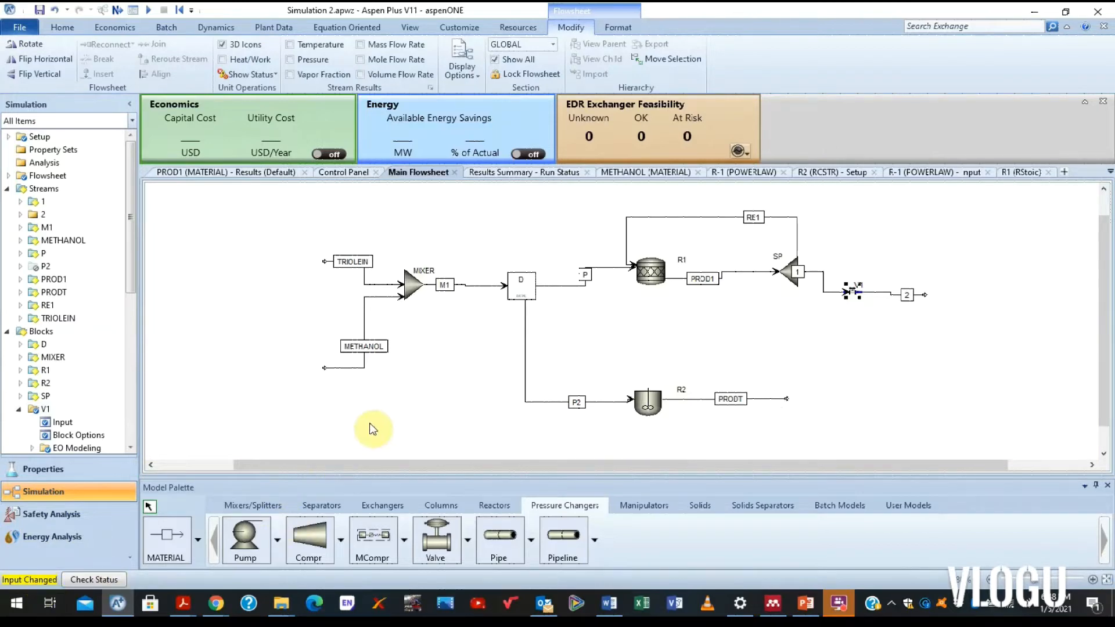
# - Reinitialize the whole simulation to discard the previous calculation results
pyautogui.click(179, 10)
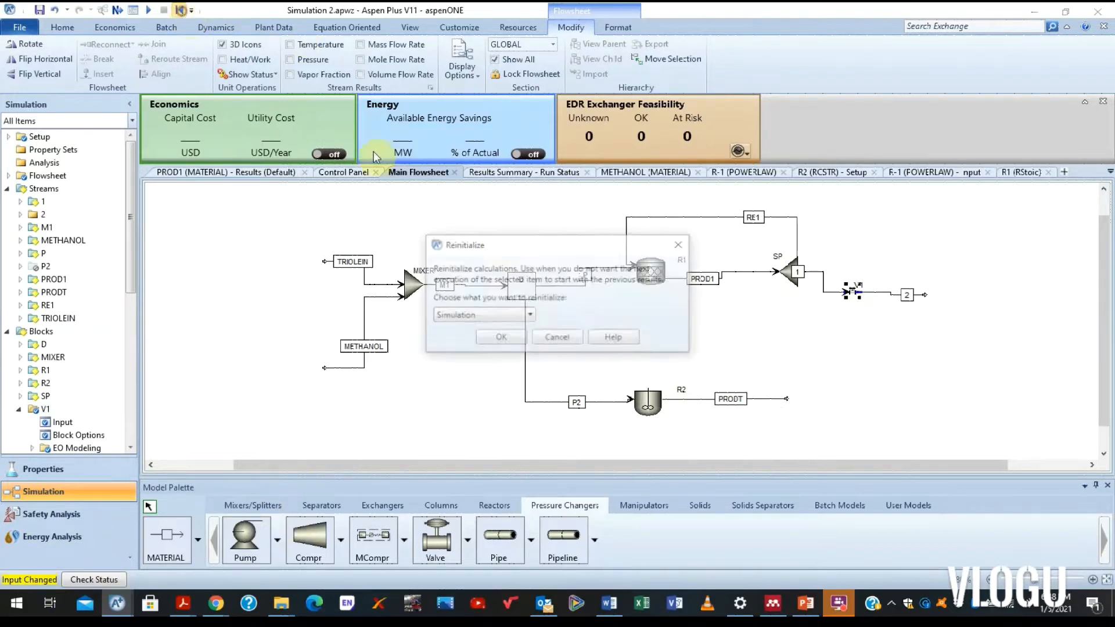
pyautogui.click(494, 336)
pyautogui.click(624, 321)
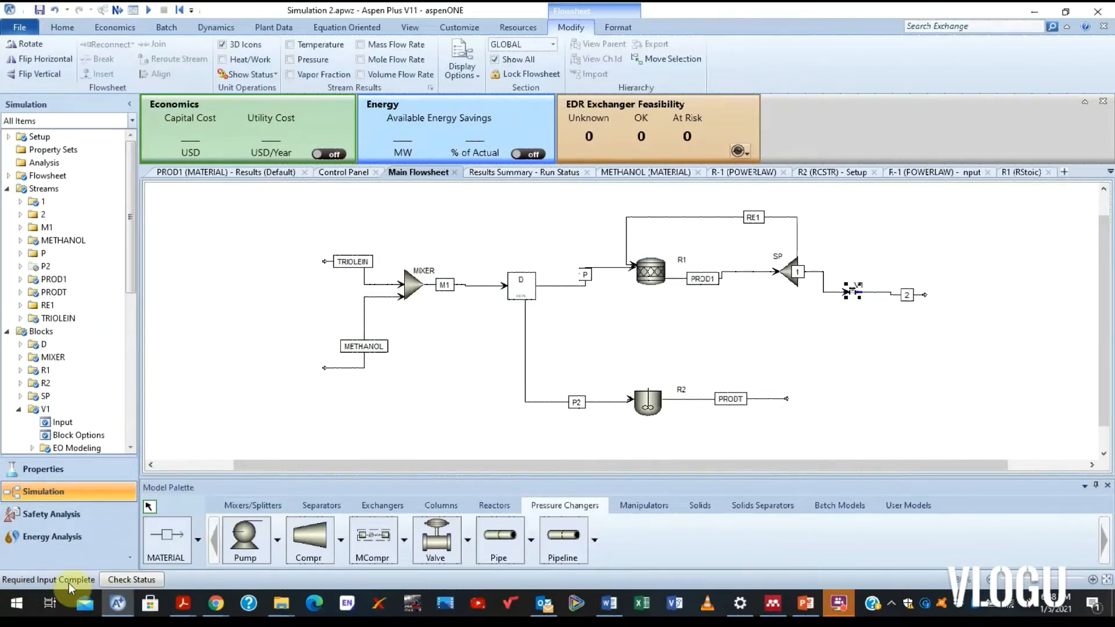
# - Move the stream 1 label clear of splitter SP and run the simulation with valve V1 included
pyautogui.click(469, 417)
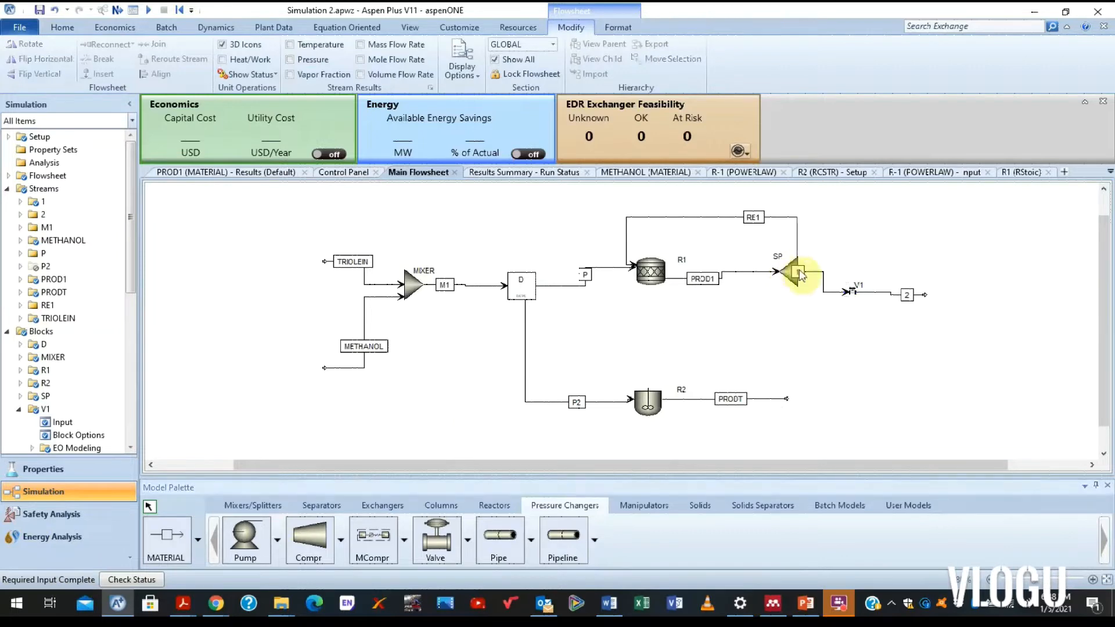
pyautogui.click(799, 274)
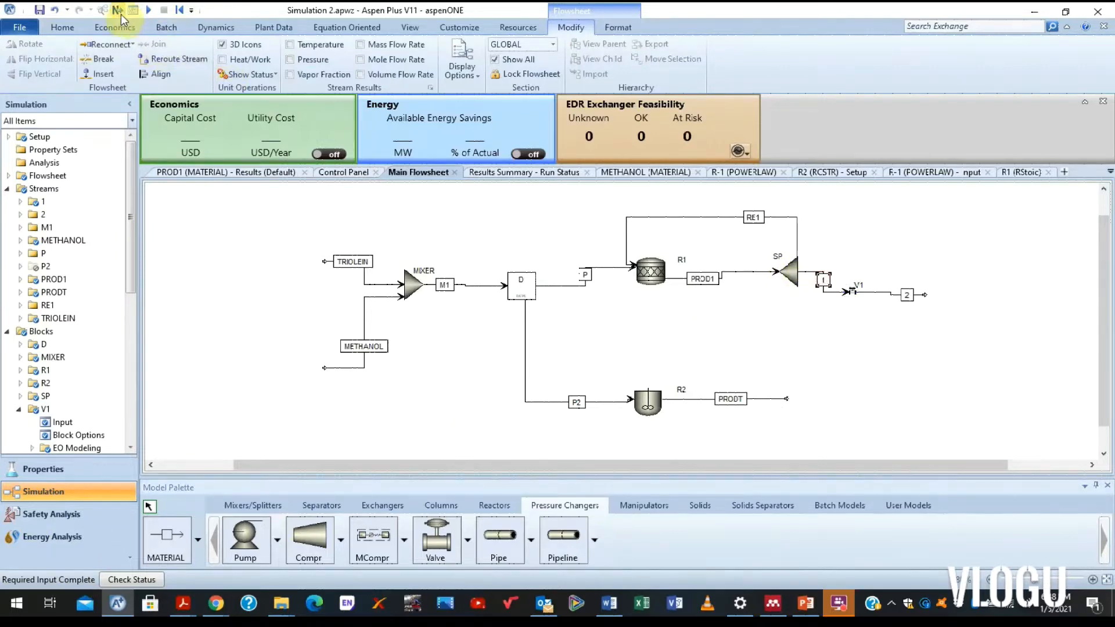
pyautogui.click(118, 11)
pyautogui.click(642, 327)
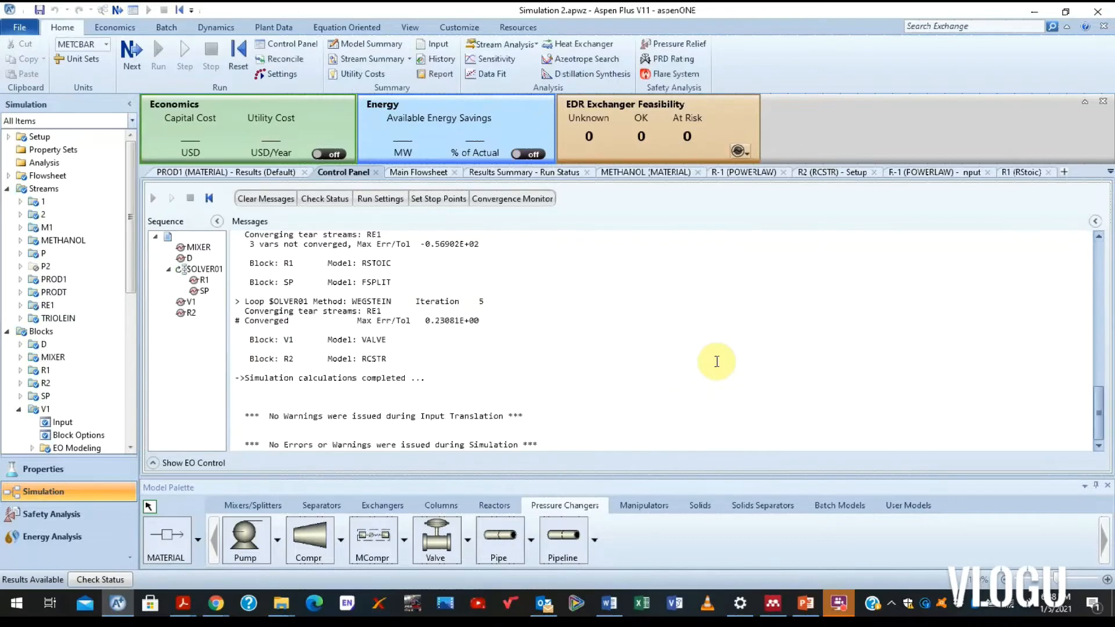
# - Examine the temperature, pressure and phase fractions in the results of valve outlet stream 2, and close the results form
pyautogui.click(418, 172)
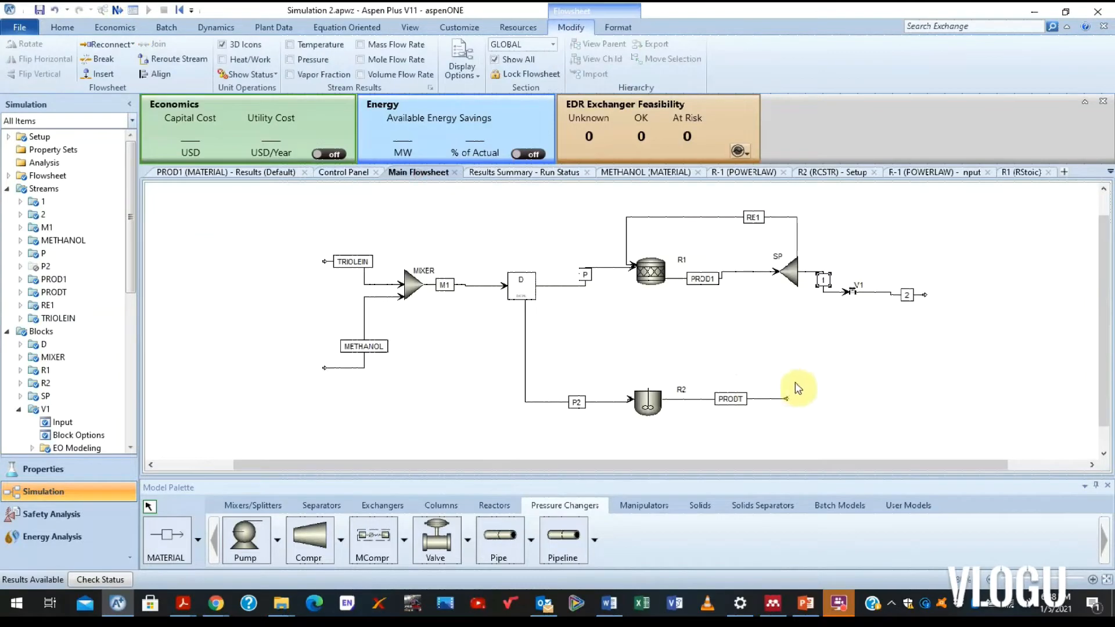
pyautogui.click(874, 293)
pyautogui.rightClick(875, 293)
pyautogui.click(906, 317)
pyautogui.doubleClick(897, 303)
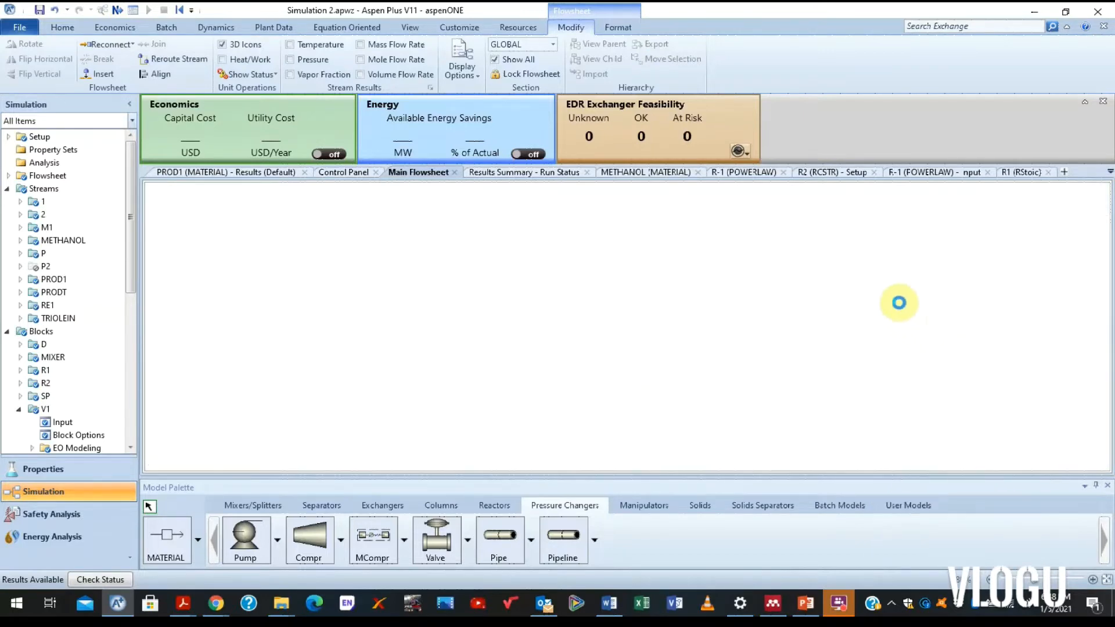
pyautogui.scroll(-1, 498, 375)
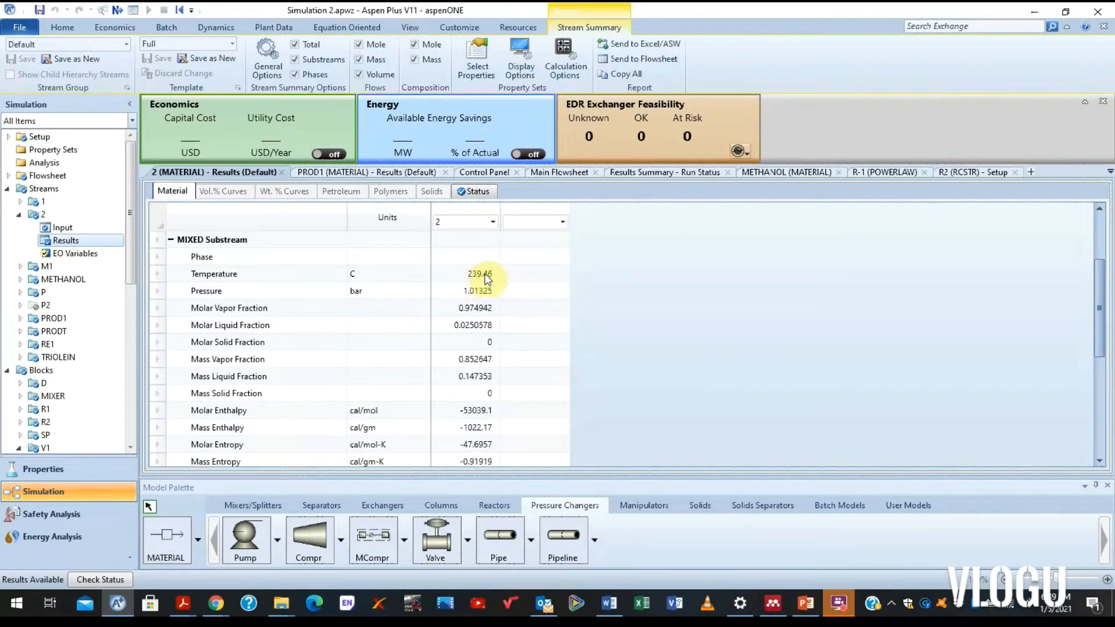
pyautogui.click(282, 172)
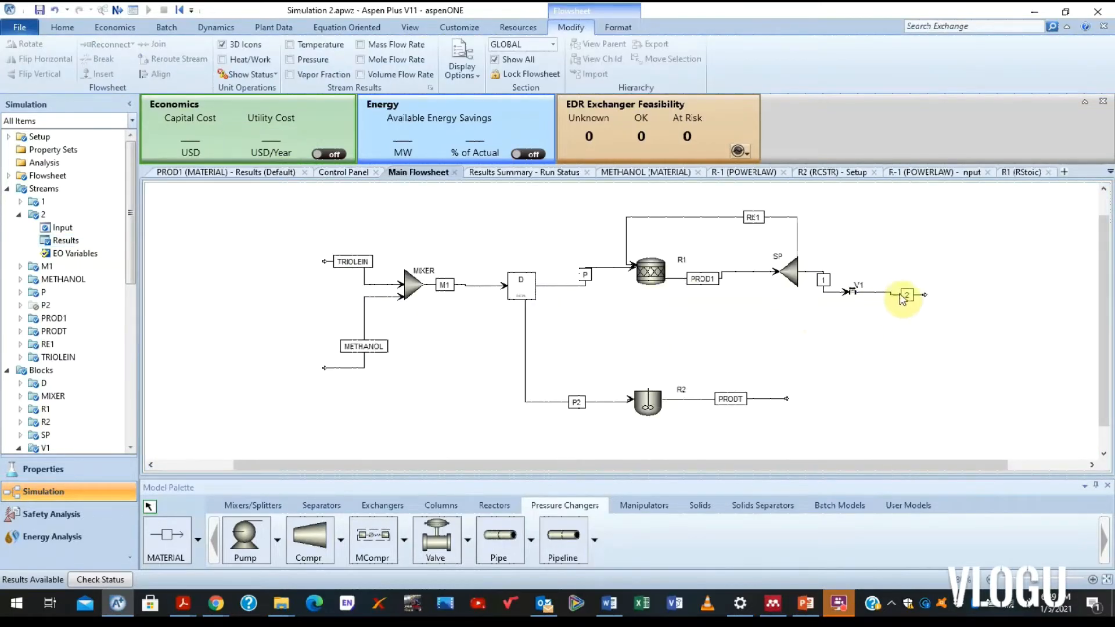
# - Move the stream 2 label closer to valve V1 and add a Heater block named COOLER just below that stream
pyautogui.moveTo(903, 298); pyautogui.dragTo(888, 293)
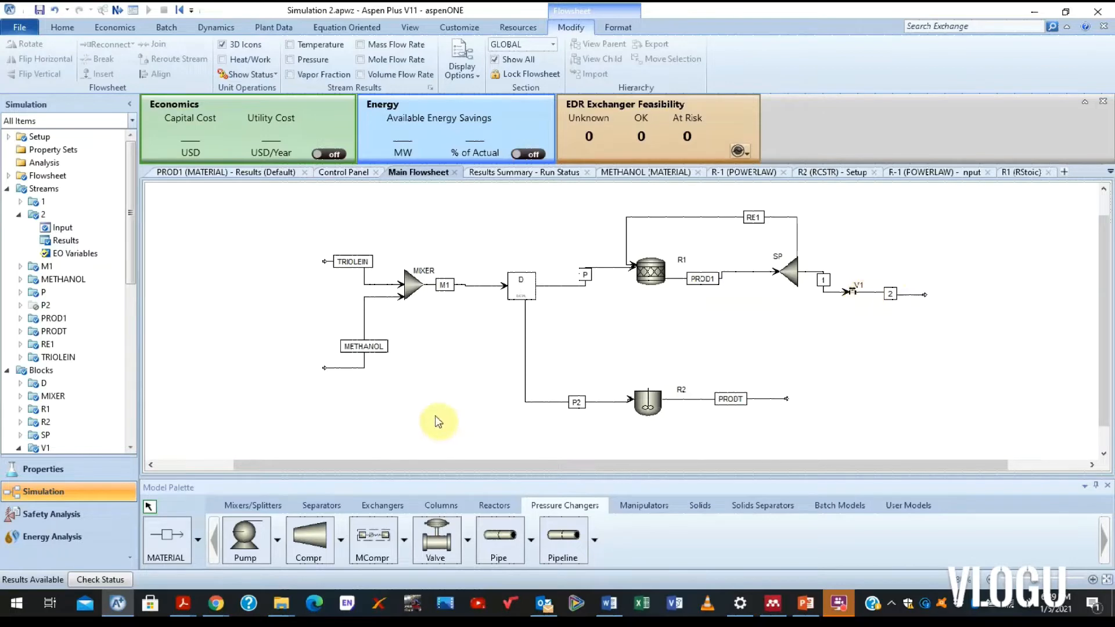
pyautogui.click(383, 505)
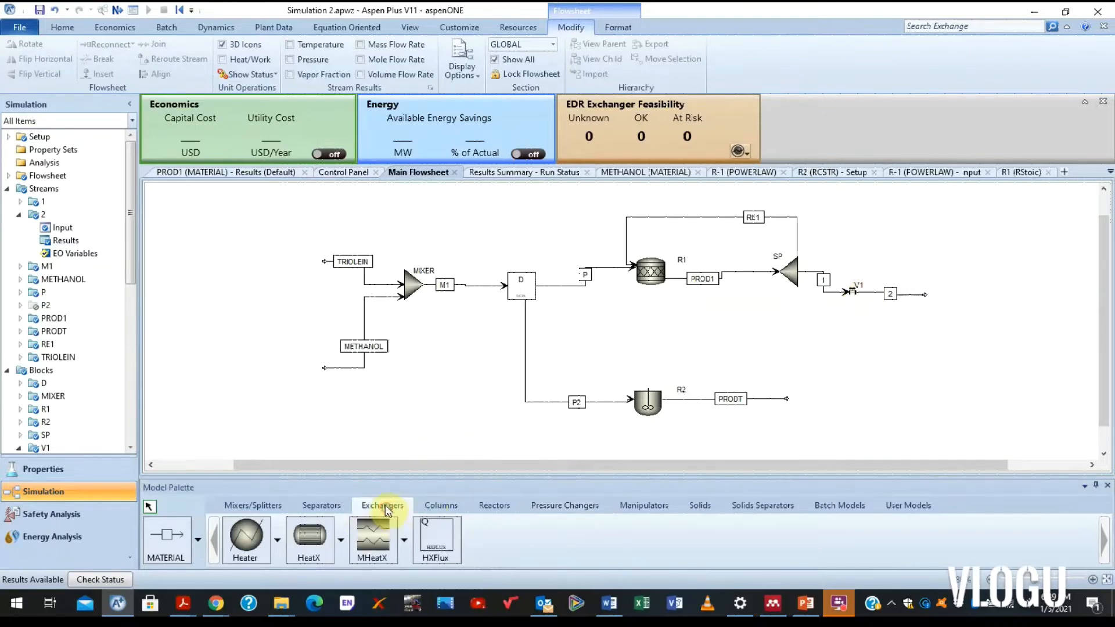
pyautogui.click(245, 539)
pyautogui.click(893, 323)
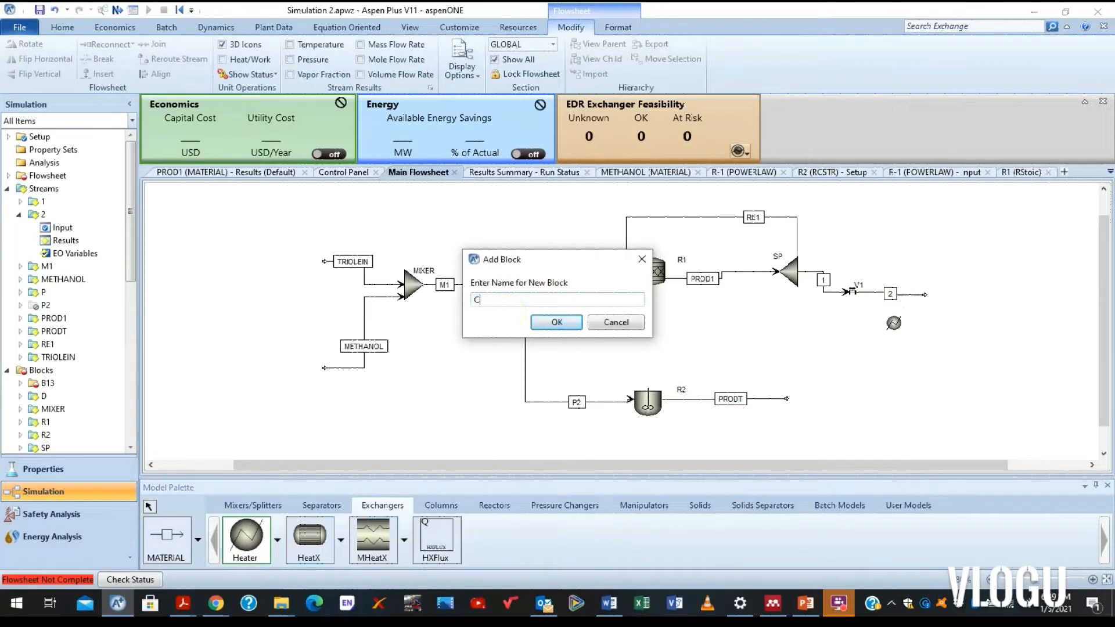
pyautogui.click(572, 324)
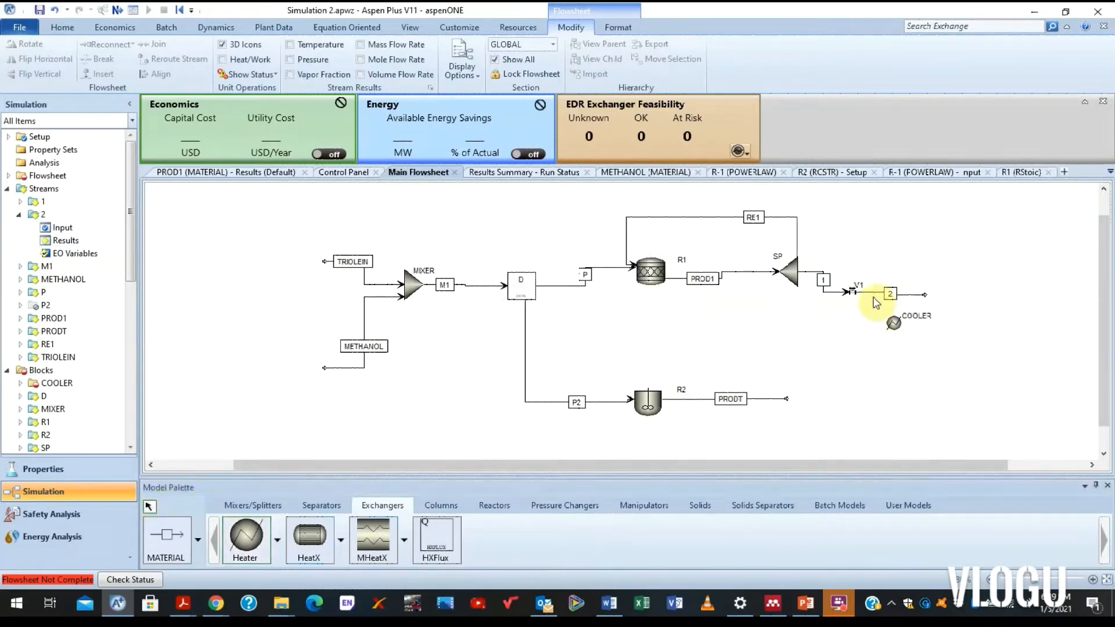
# - Reconnect the destination of valve outlet stream 2 to the inlet of the COOLER block
pyautogui.rightClick(897, 296)
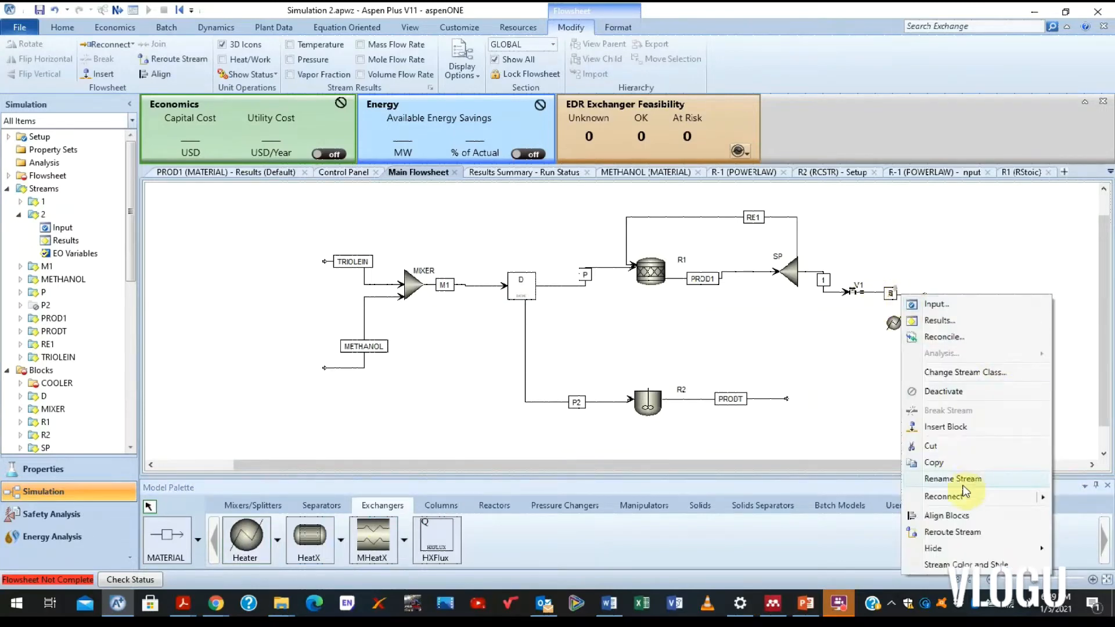
pyautogui.moveTo(948, 500)
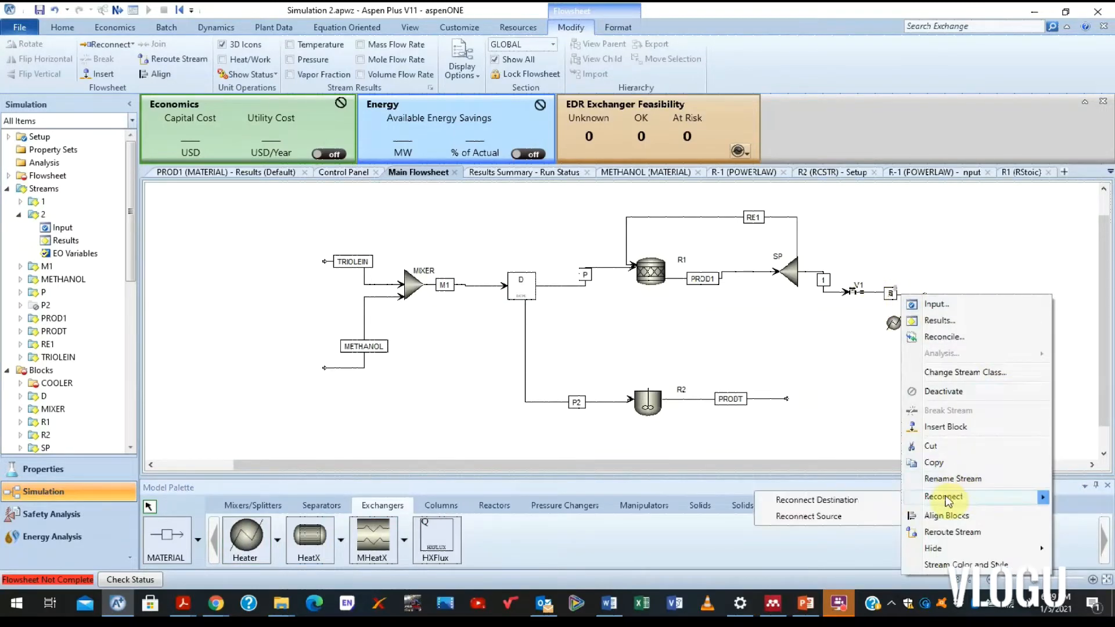
pyautogui.click(860, 500)
pyautogui.click(885, 325)
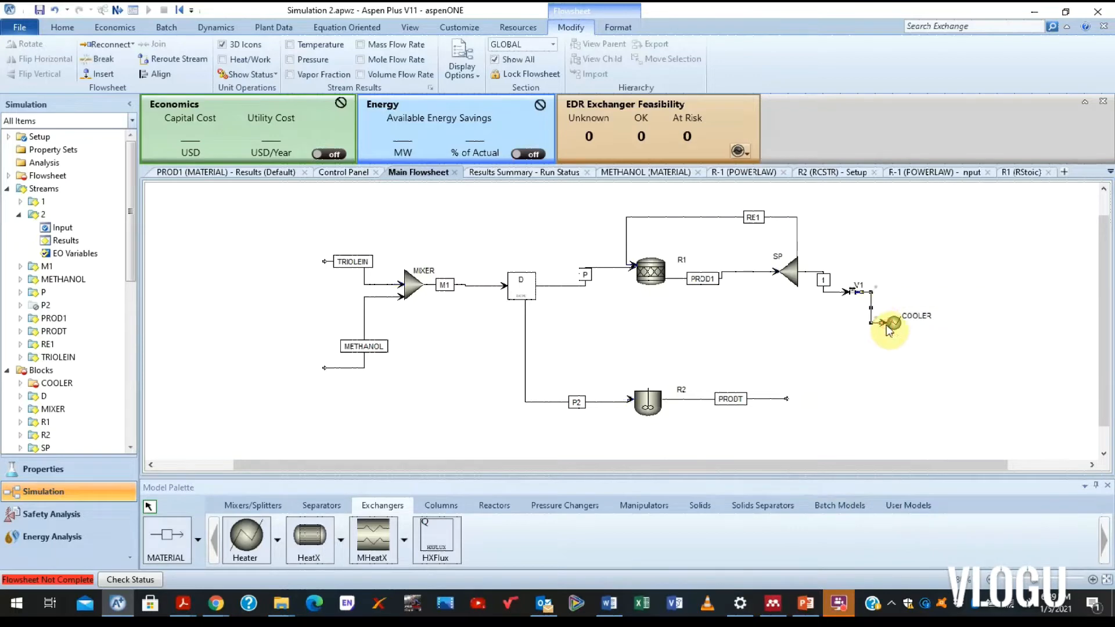
# - Add a material stream named 3 leaving the outlet of the COOLER block
pyautogui.click(912, 327)
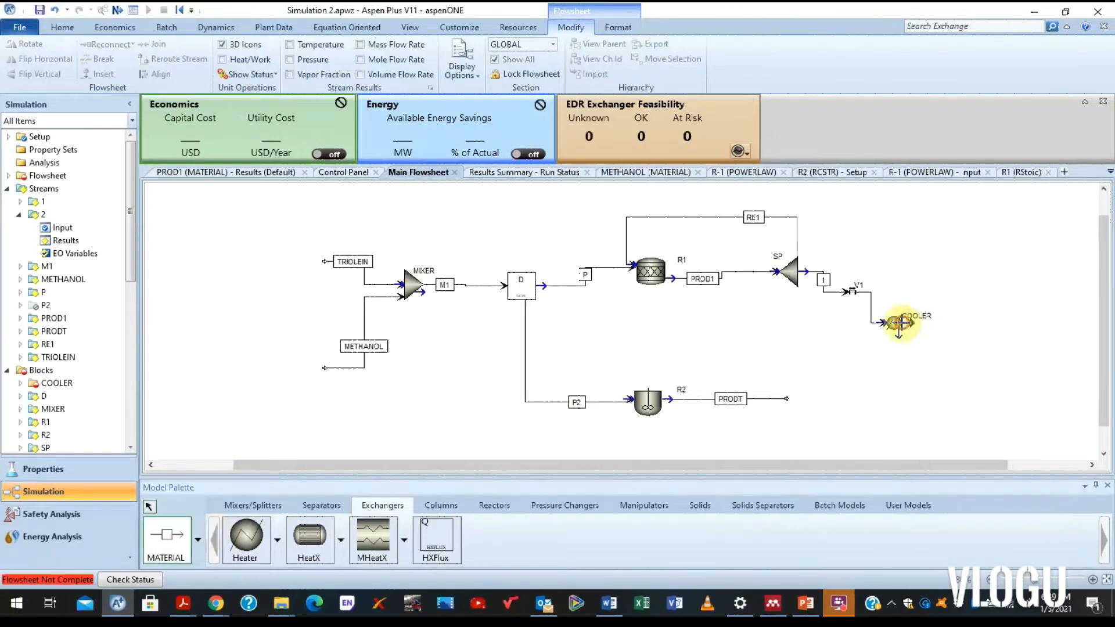
pyautogui.click(988, 322)
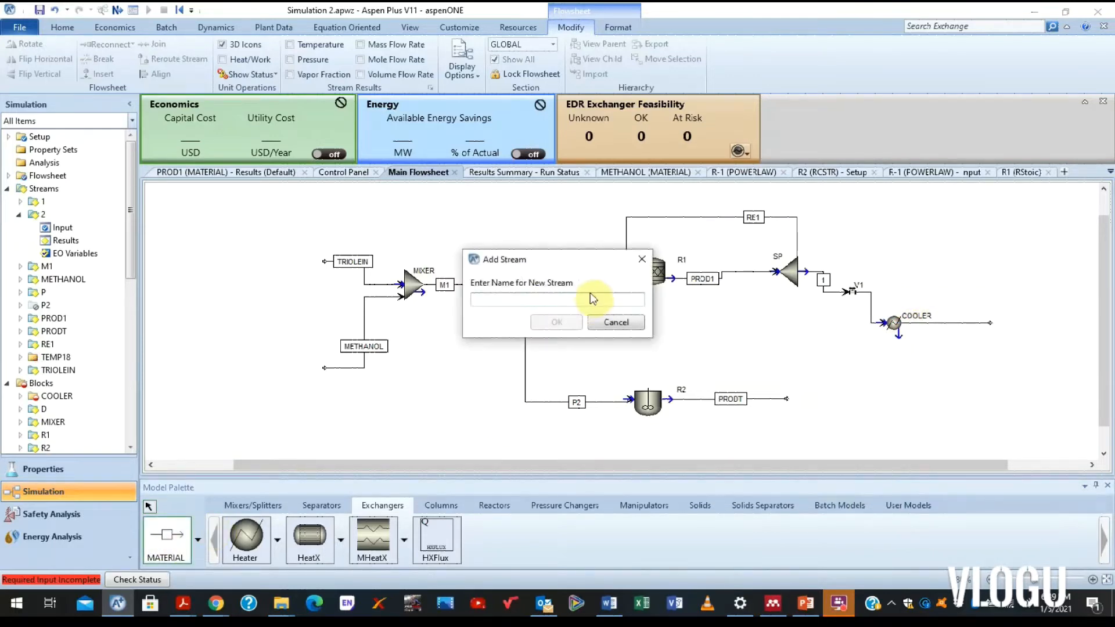
pyautogui.write('3')
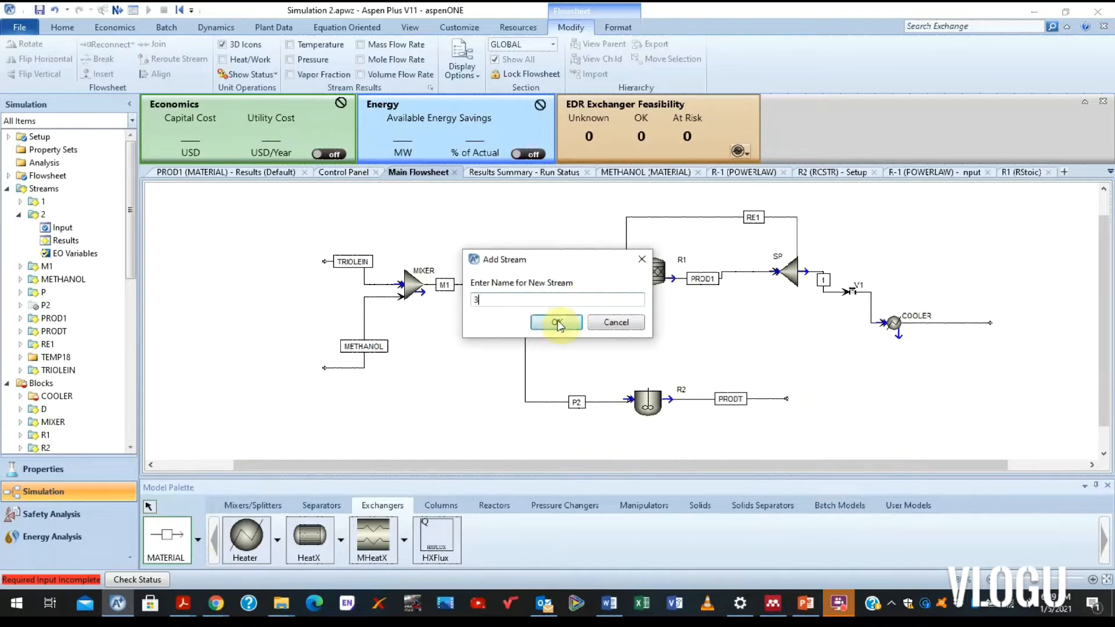
pyautogui.click(556, 323)
pyautogui.click(149, 506)
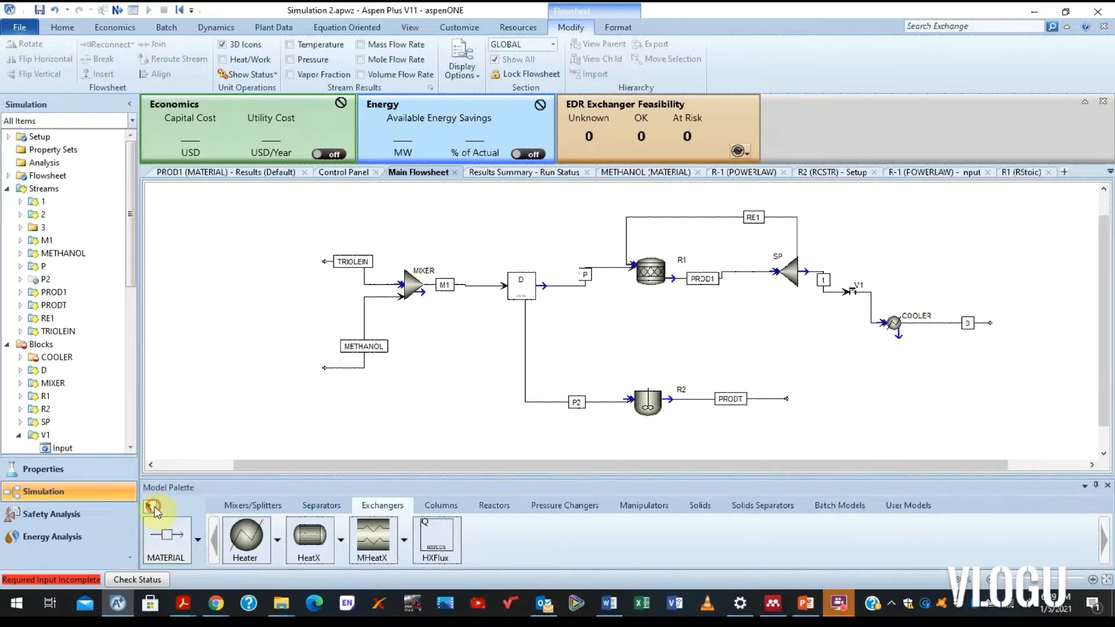
# - Specify the COOLER block with a temperature of 25 °C and a pressure of 1 atm, and return to the flowsheet
pyautogui.click(896, 321)
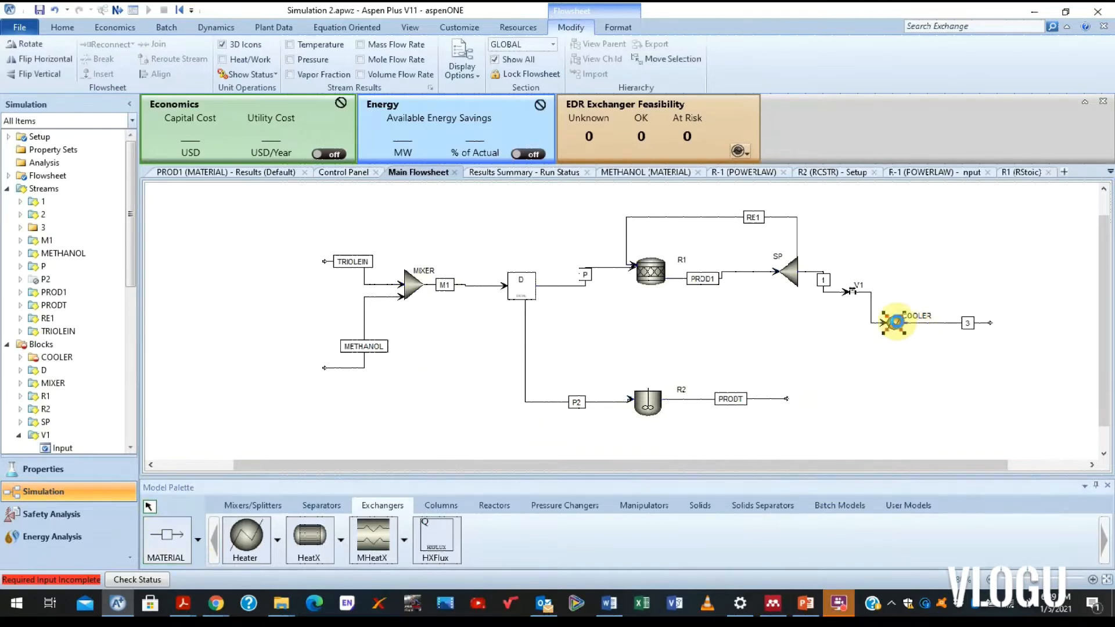
pyautogui.doubleClick(896, 321)
pyautogui.click(336, 270)
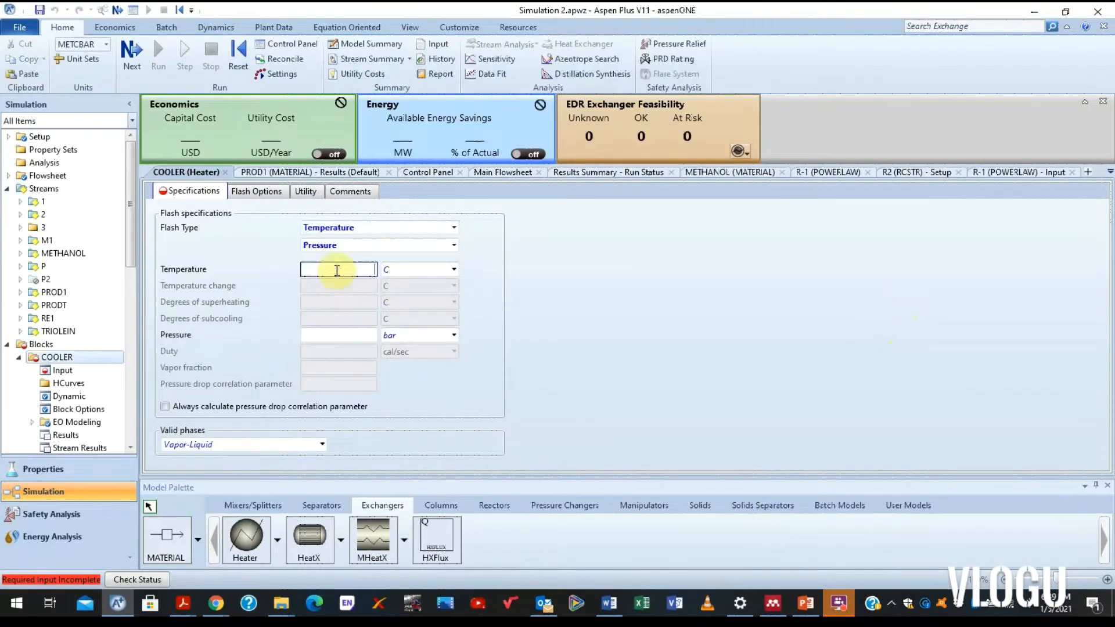
pyautogui.write('25')
pyautogui.click(354, 337)
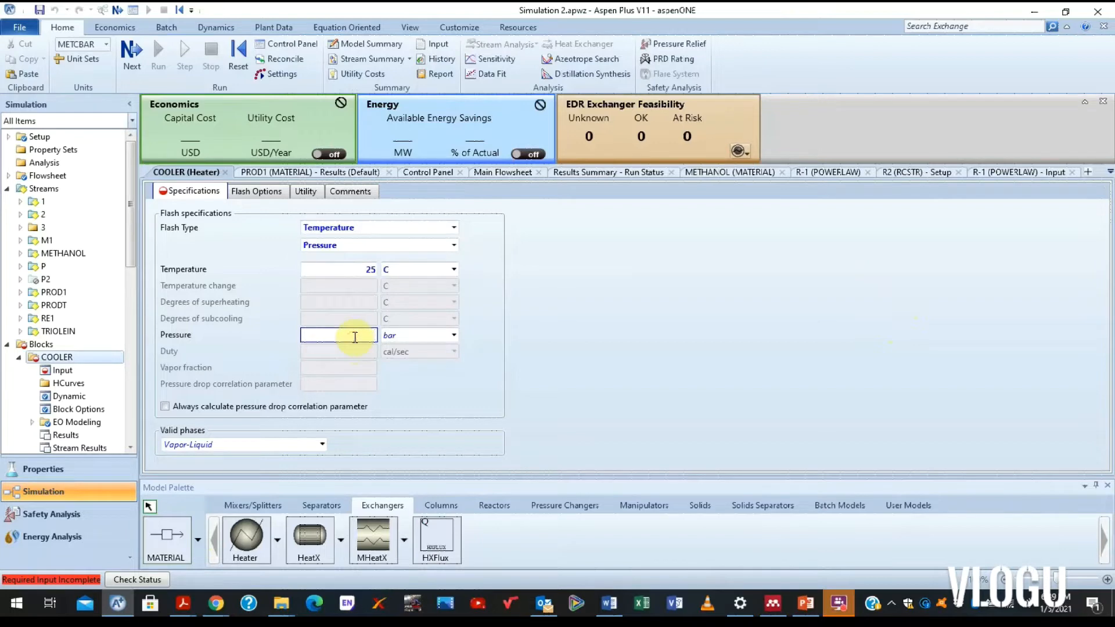
pyautogui.write('1')
pyautogui.click(453, 335)
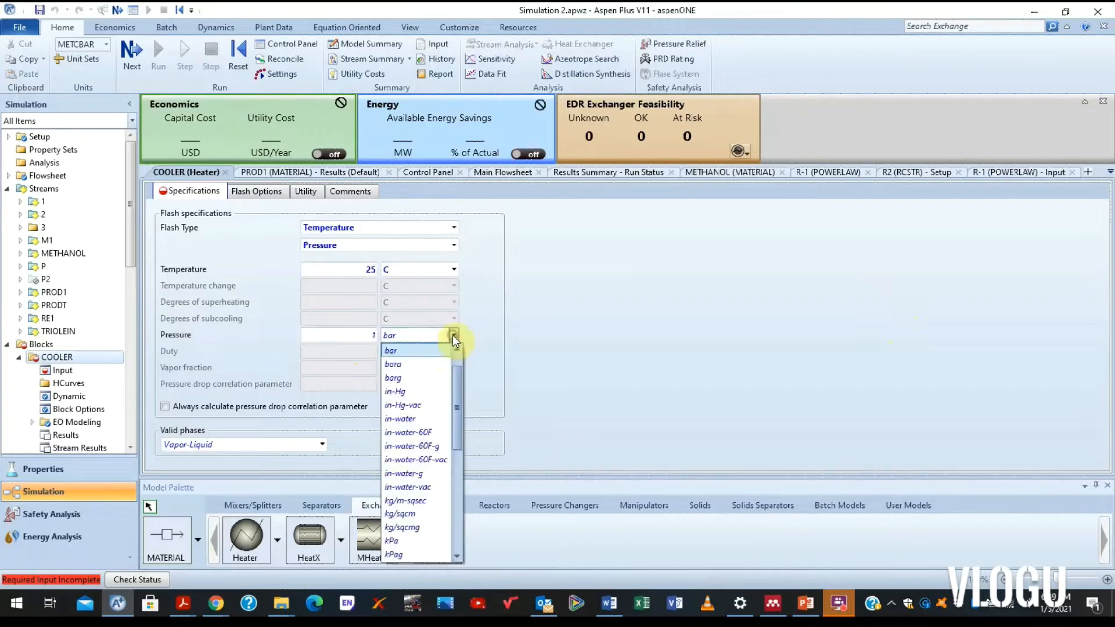
pyautogui.scroll(1, 457, 375)
pyautogui.click(407, 350)
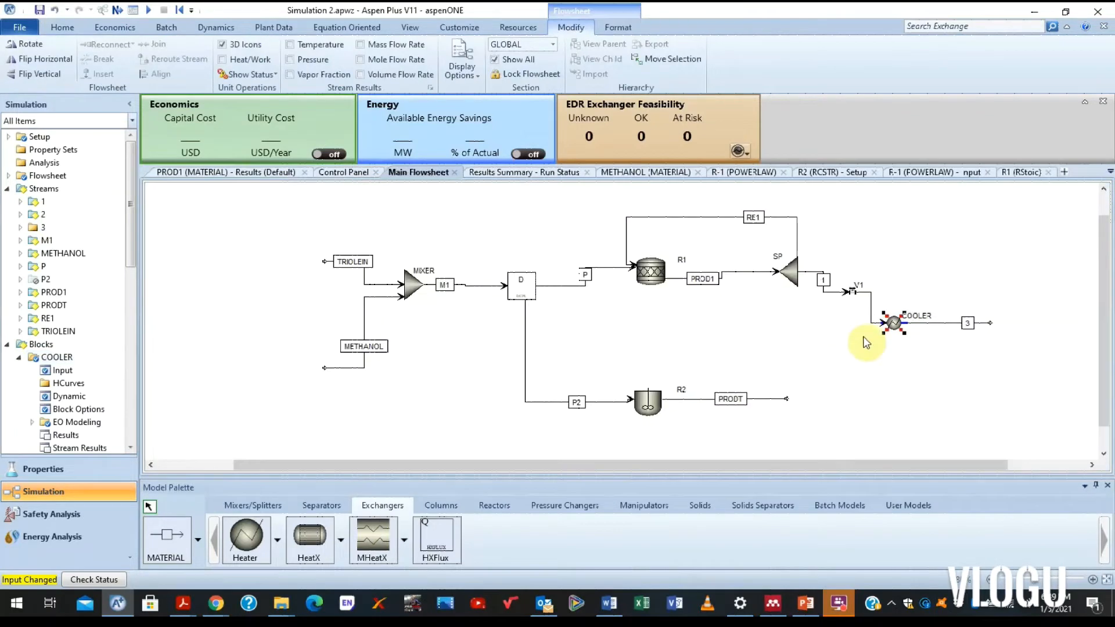
pyautogui.click(865, 350)
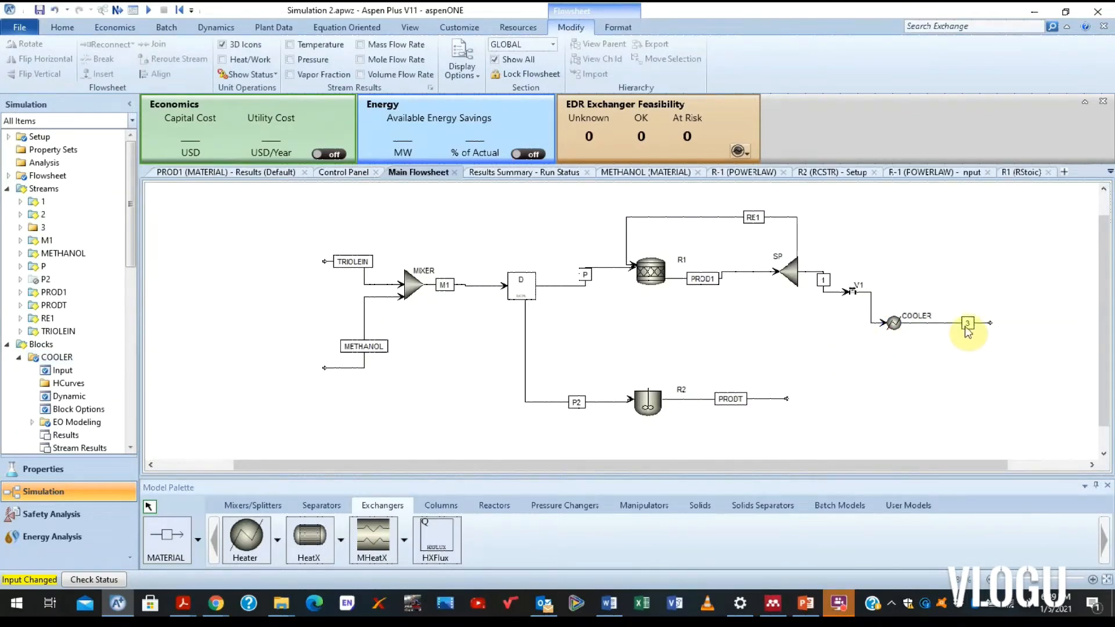
# - Move the stream 3 label closer to COOLER and reinitialize the simulation to purge all results
pyautogui.moveTo(968, 322); pyautogui.dragTo(944, 323)
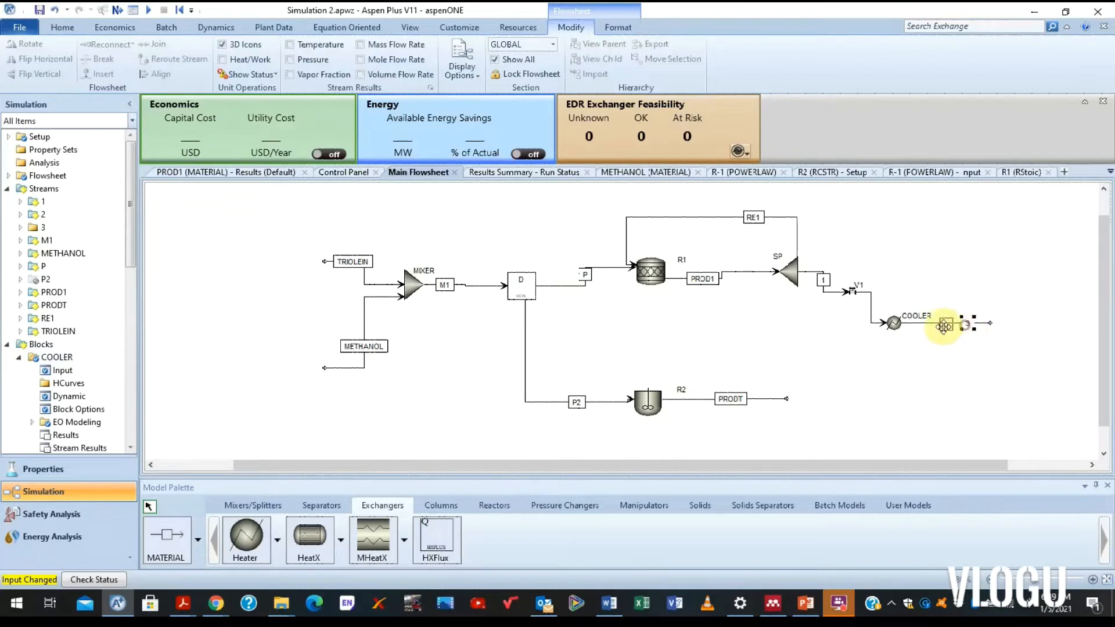
pyautogui.click(179, 10)
pyautogui.click(486, 341)
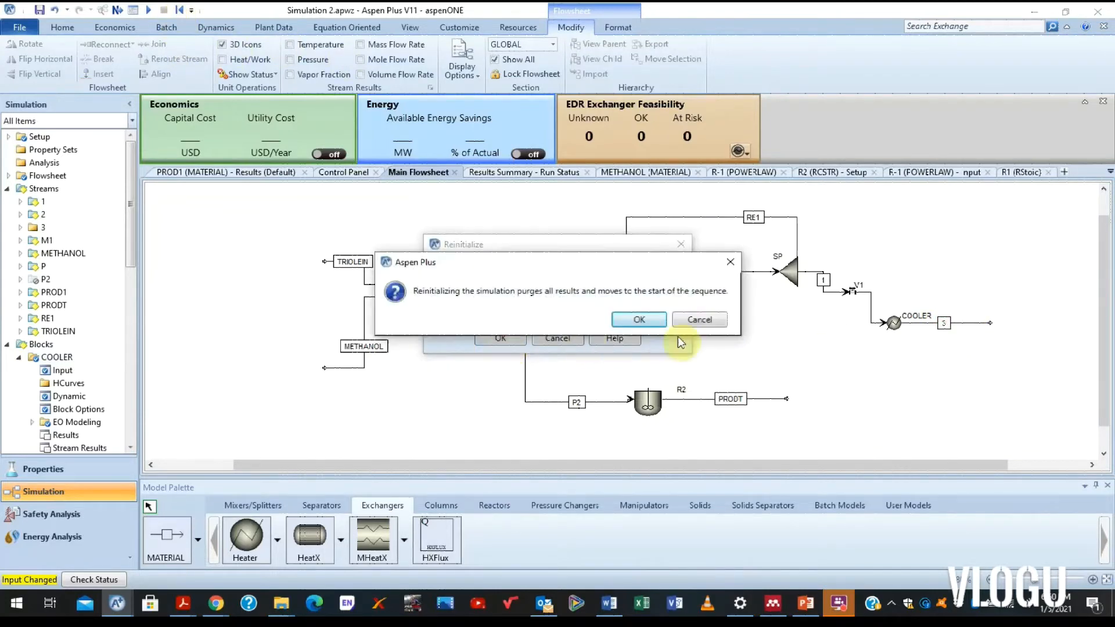
pyautogui.click(645, 325)
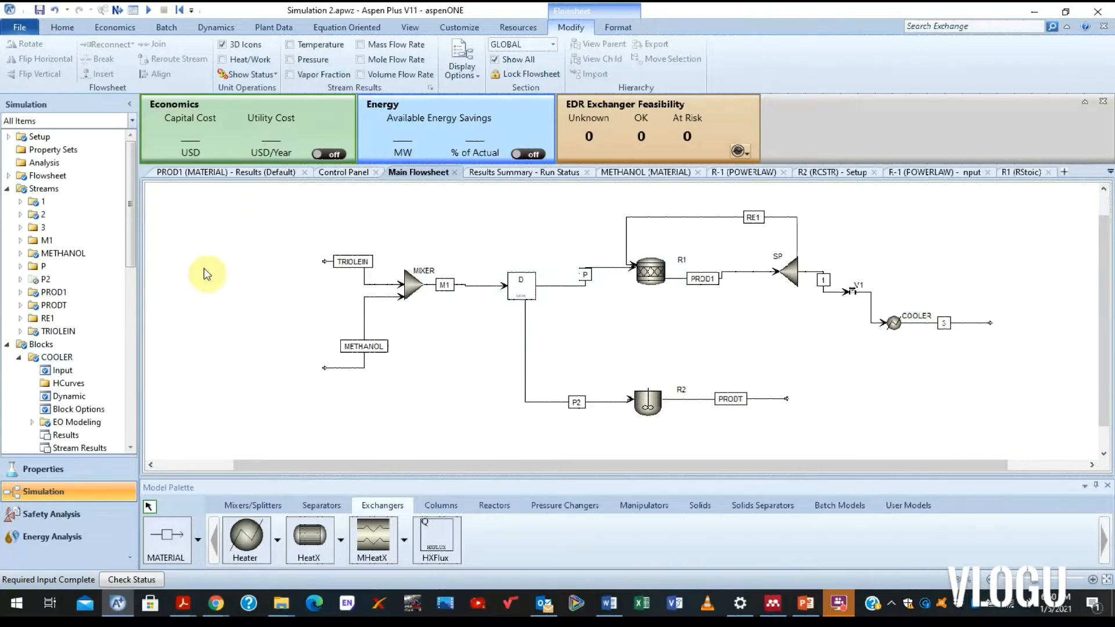
# - Run the simulation with the COOLER block included and return to the main flowsheet
pyautogui.click(114, 11)
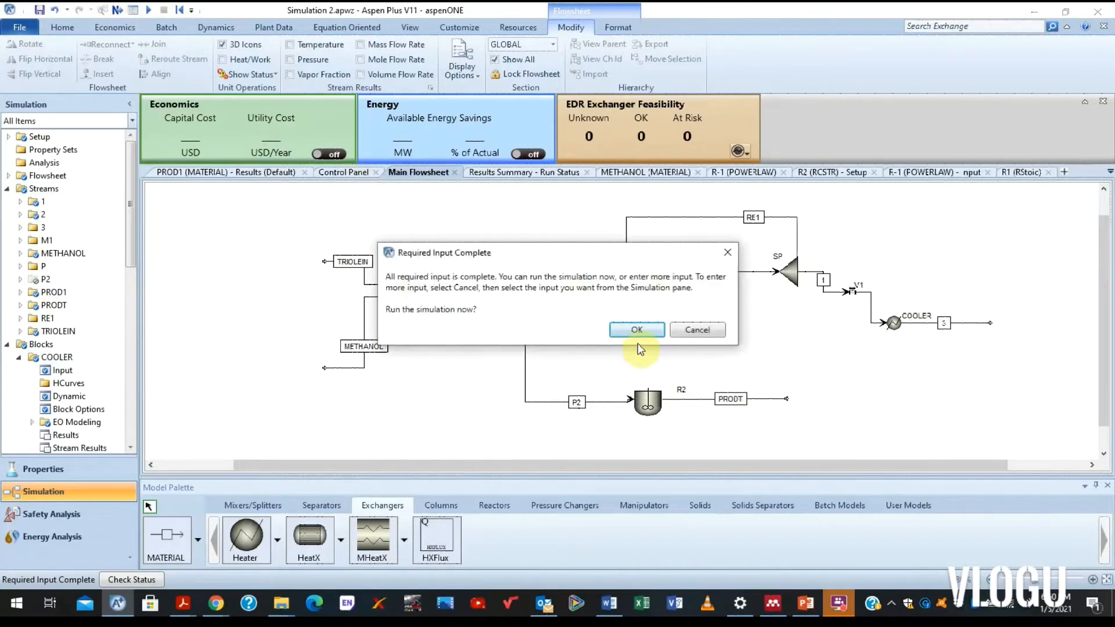
pyautogui.click(642, 326)
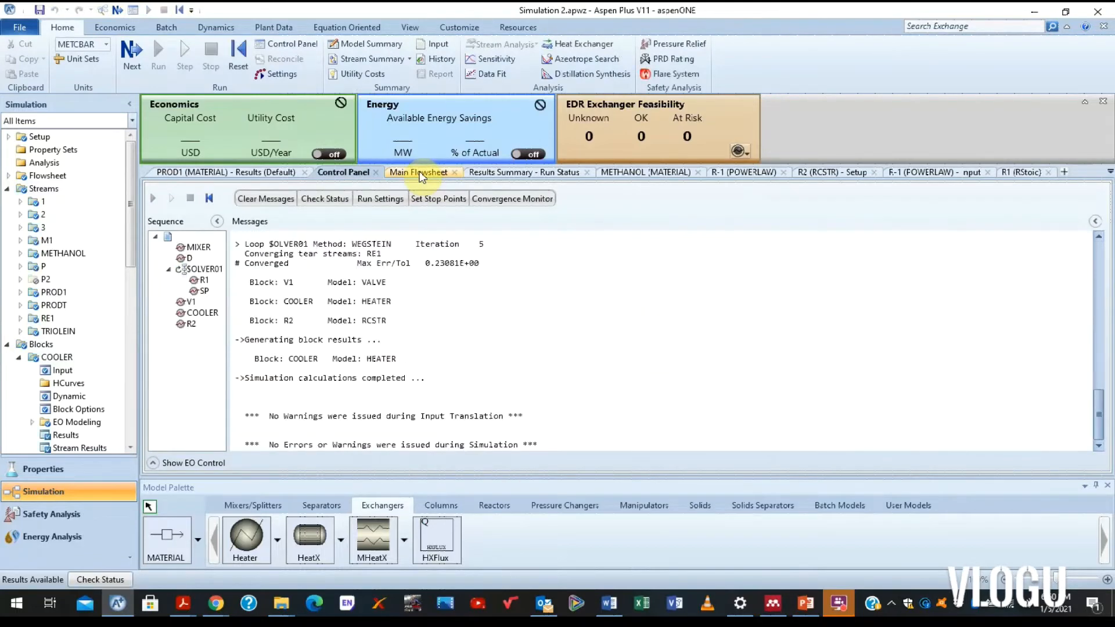
pyautogui.click(421, 172)
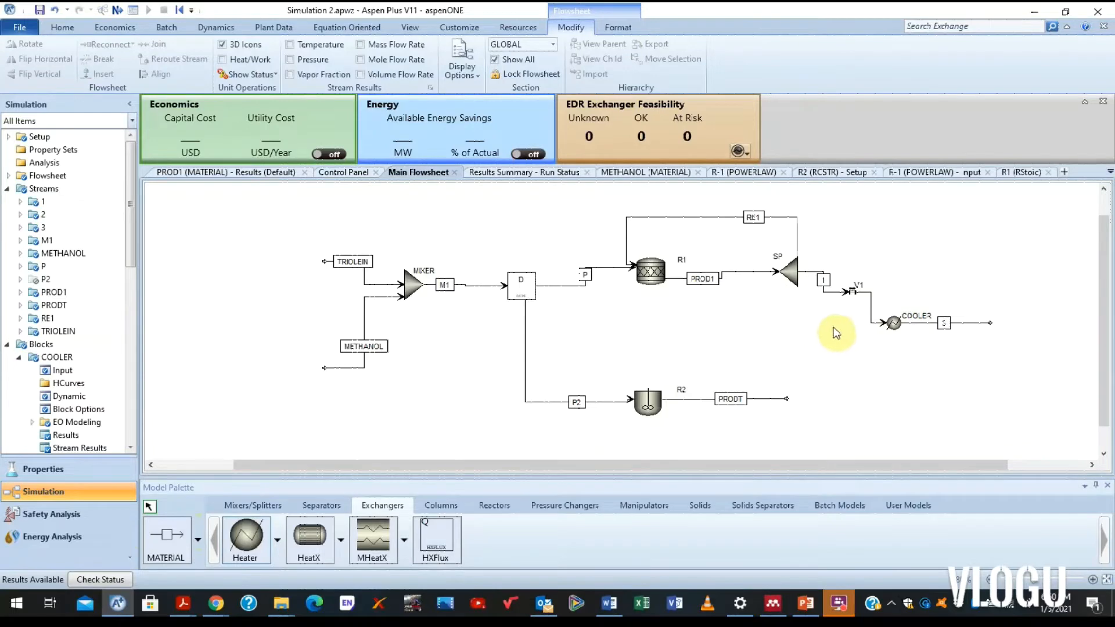
# - Examine the conditions and component mass flows in the results of cooler outlet stream 3, and close the results form
pyautogui.rightClick(919, 322)
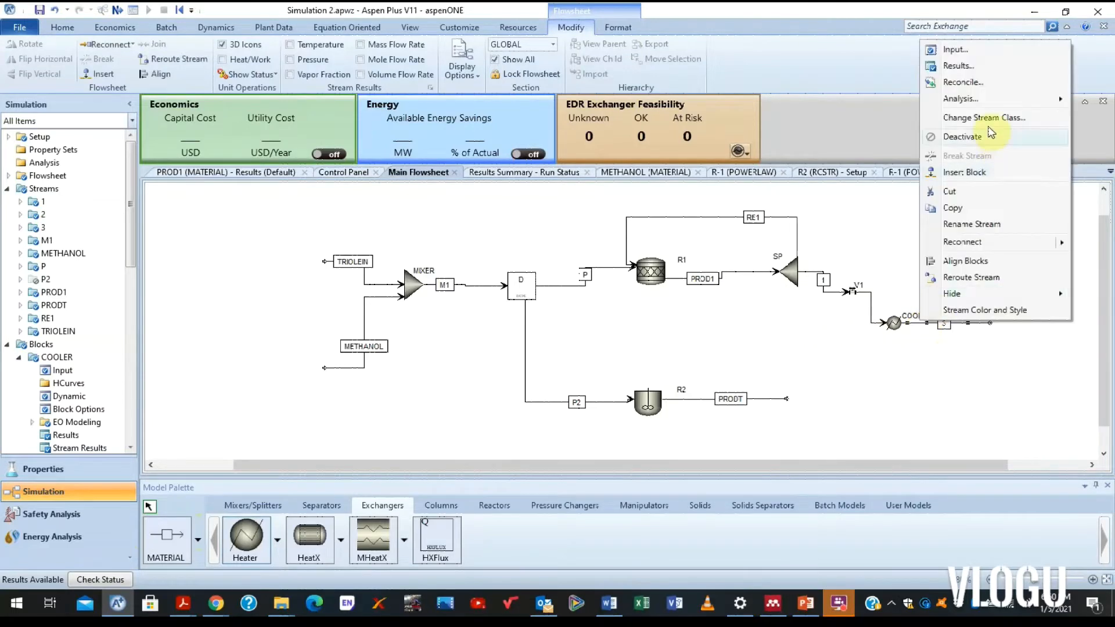
pyautogui.click(959, 66)
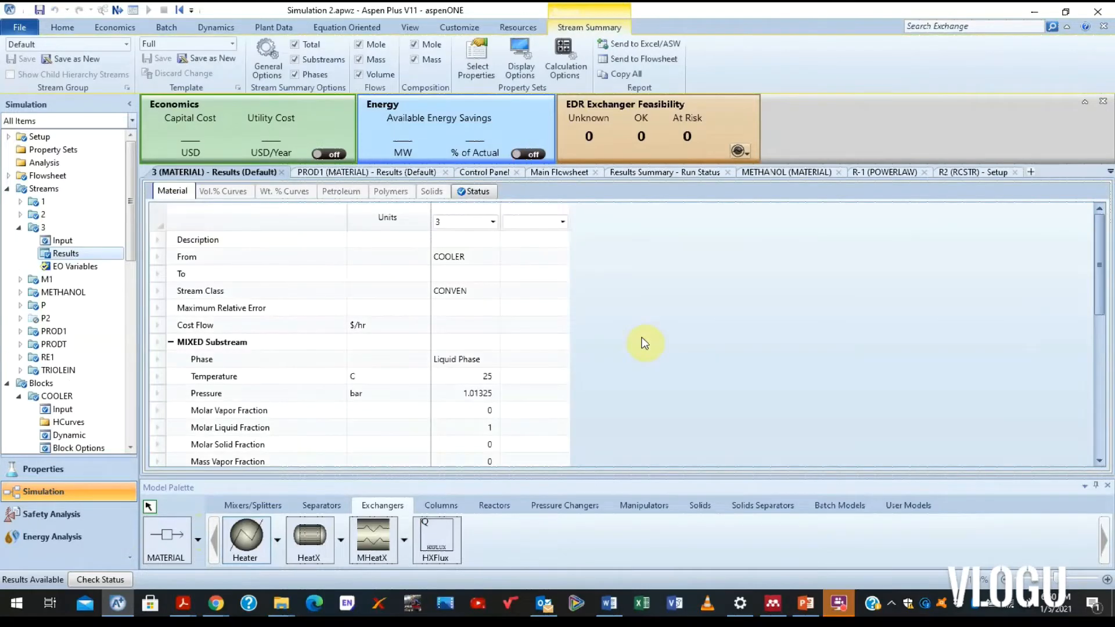
pyautogui.scroll(-6, 615, 339)
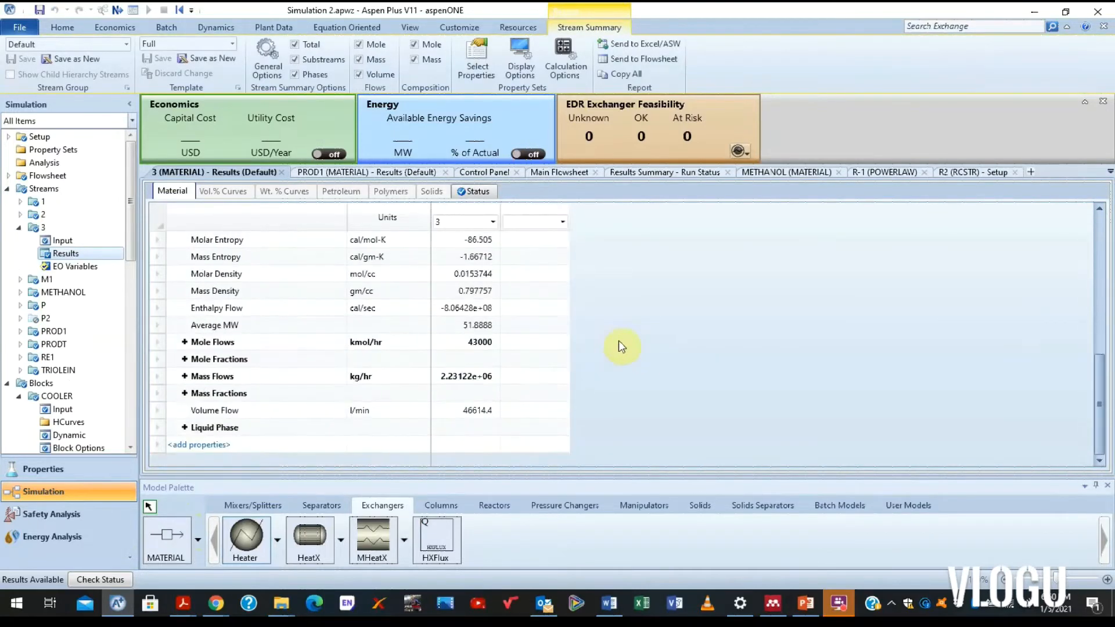
pyautogui.click(182, 377)
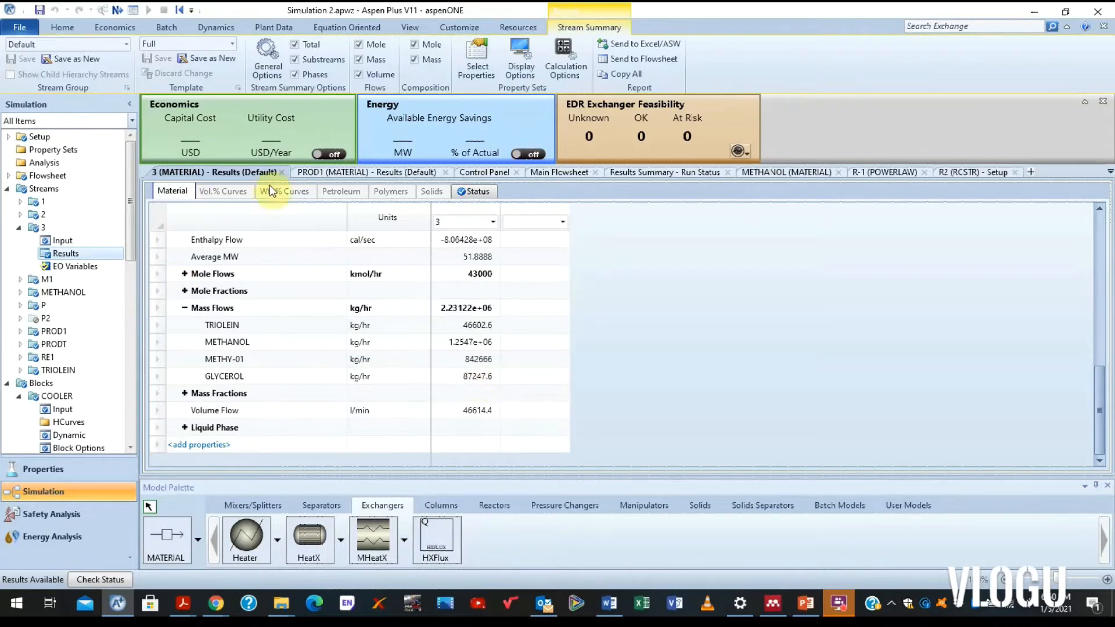
pyautogui.click(281, 171)
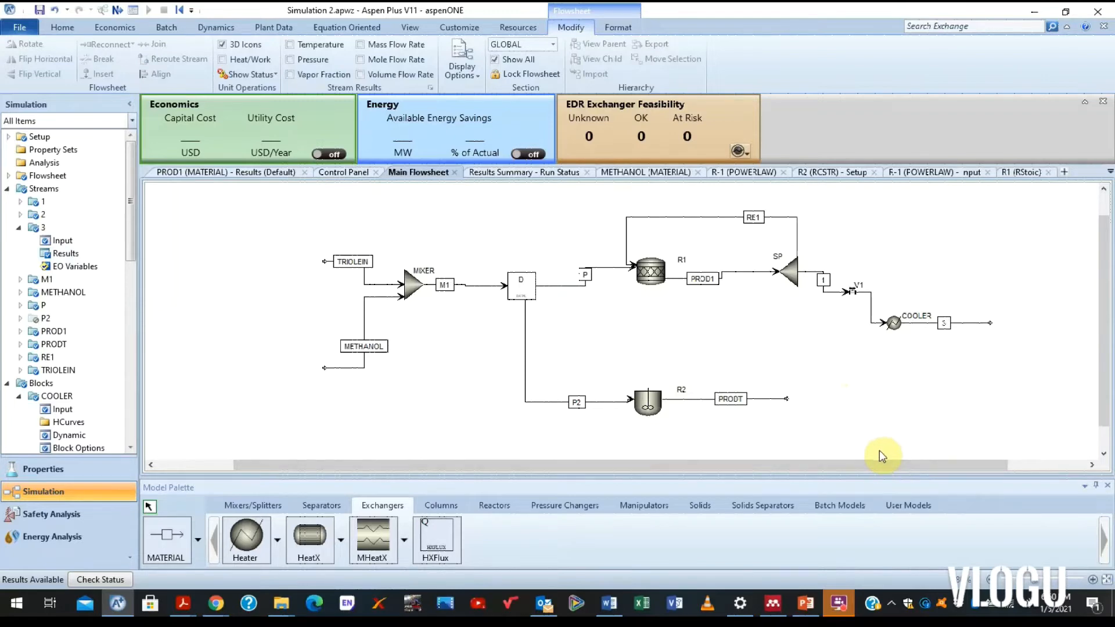
# - Switch to the Word document, highlight the boiling temperature of methanol, and return to the Aspen Plus flowsheet
pyautogui.click(640, 545)
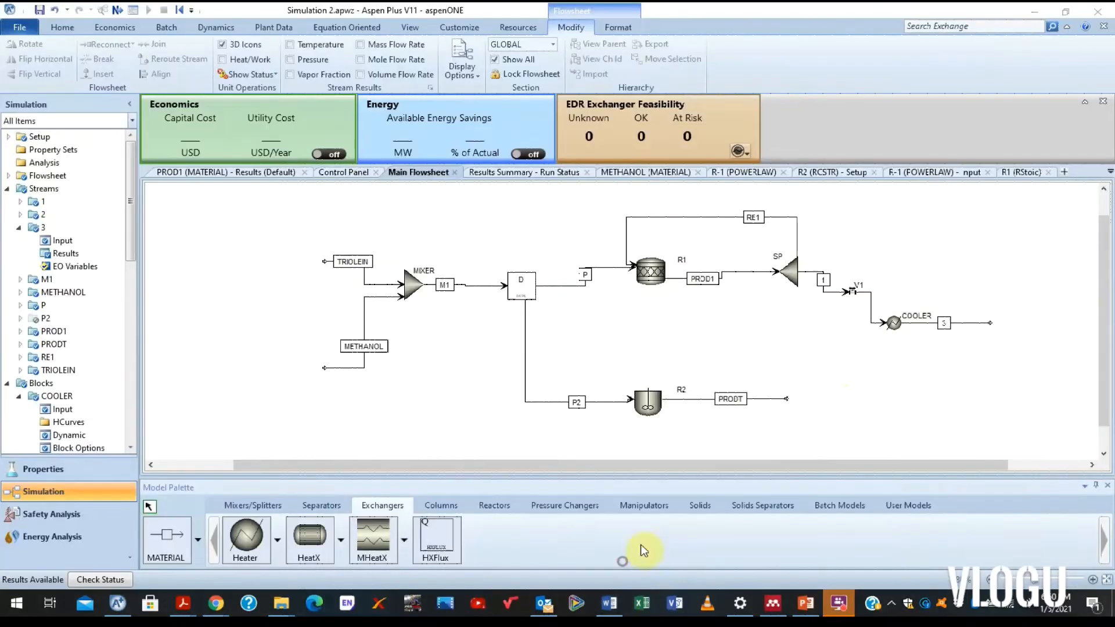
pyautogui.moveTo(855, 451); pyautogui.dragTo(759, 448)
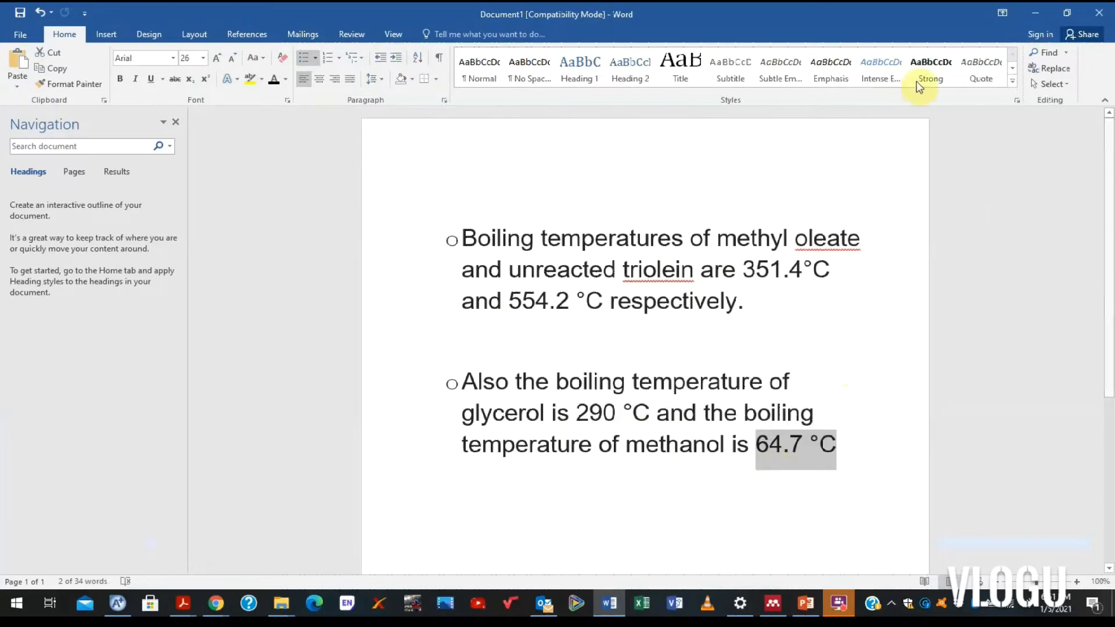
pyautogui.click(1030, 15)
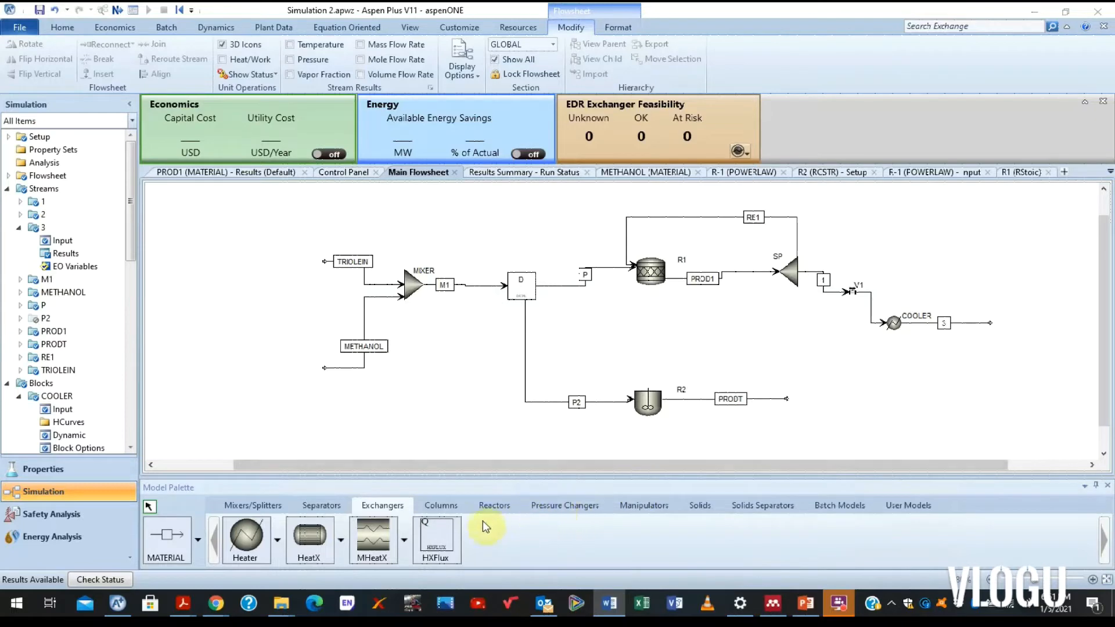
# - Add a Flash2 separator block named VAP1 below stream 3
pyautogui.click(321, 506)
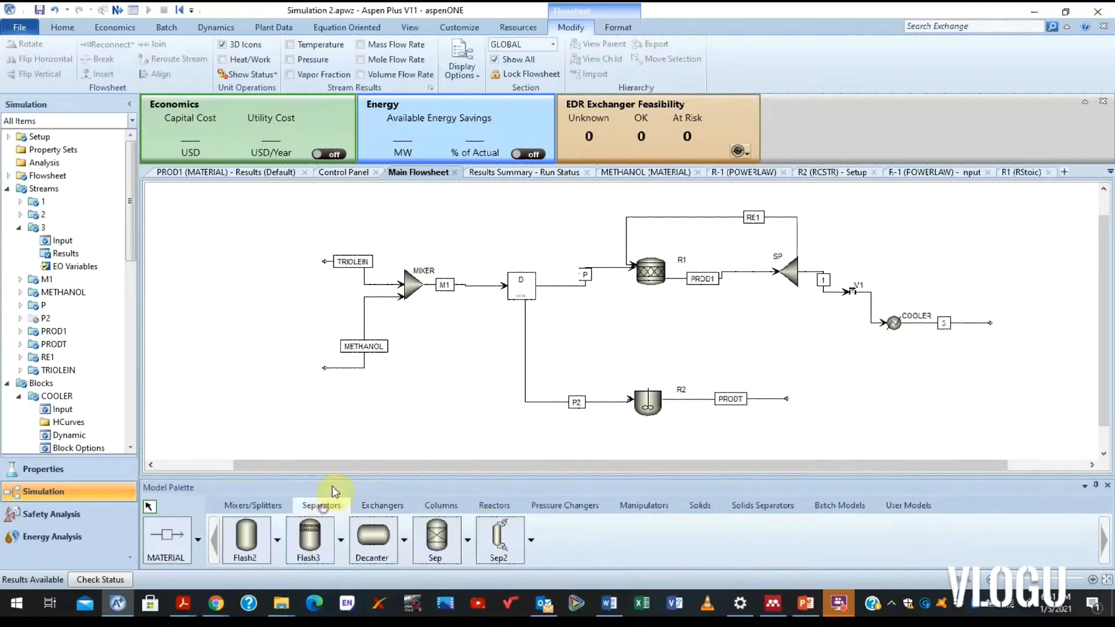
pyautogui.click(243, 554)
pyautogui.click(924, 356)
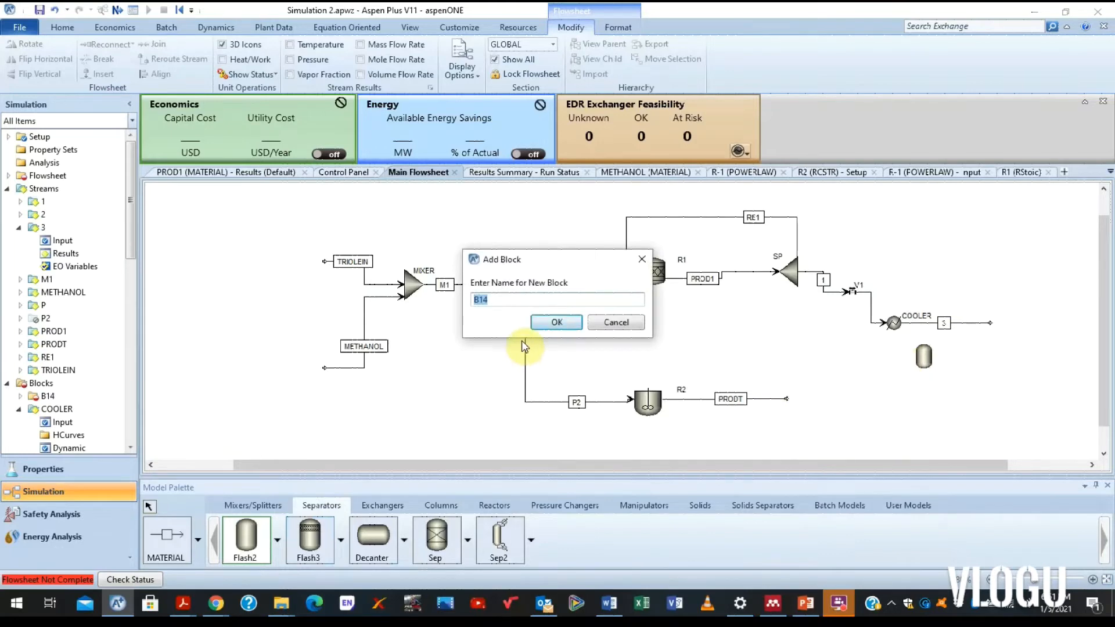
pyautogui.write('VAP1')
pyautogui.click(556, 321)
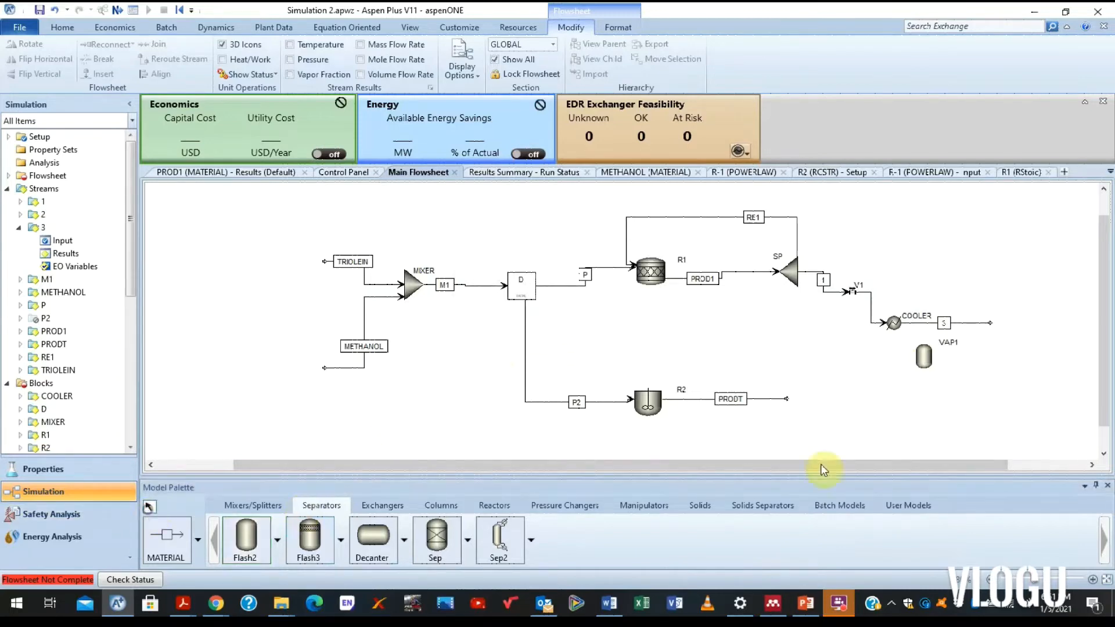
# - Reconnect the destination of stream 3 to the feed port of VAP1 and move VAP1 farther away from the COOLER block
pyautogui.rightClick(968, 323)
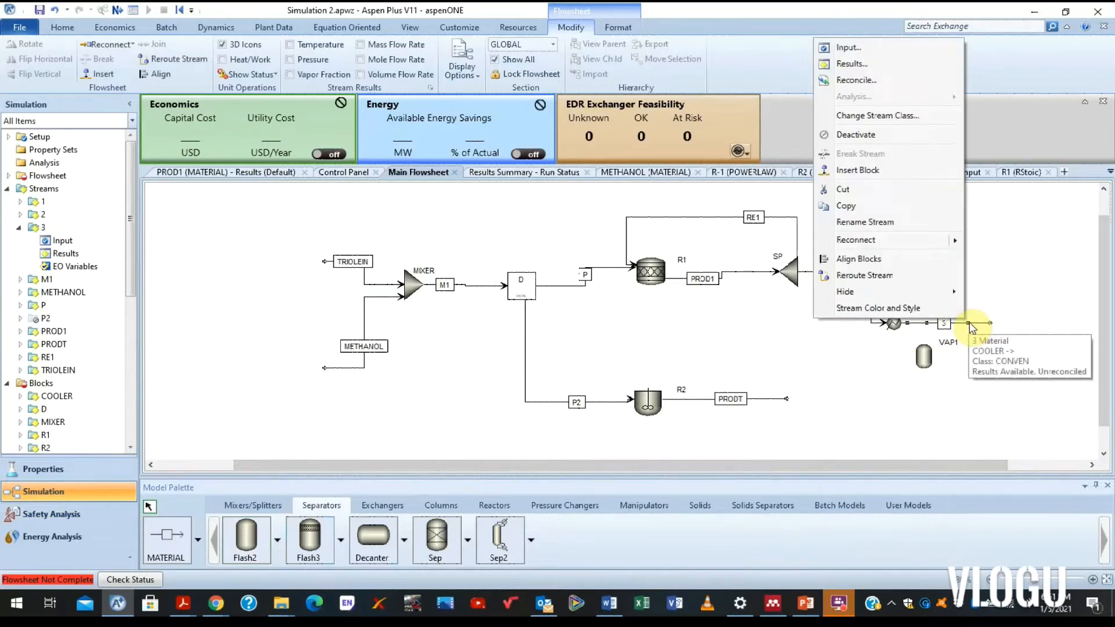
pyautogui.moveTo(906, 239)
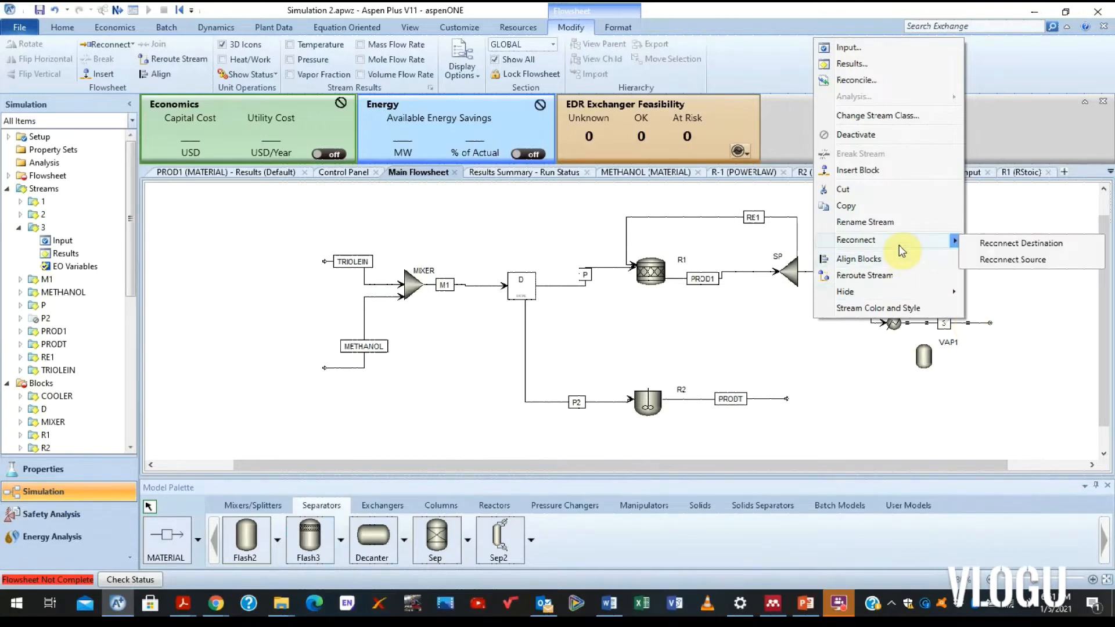
pyautogui.click(1012, 242)
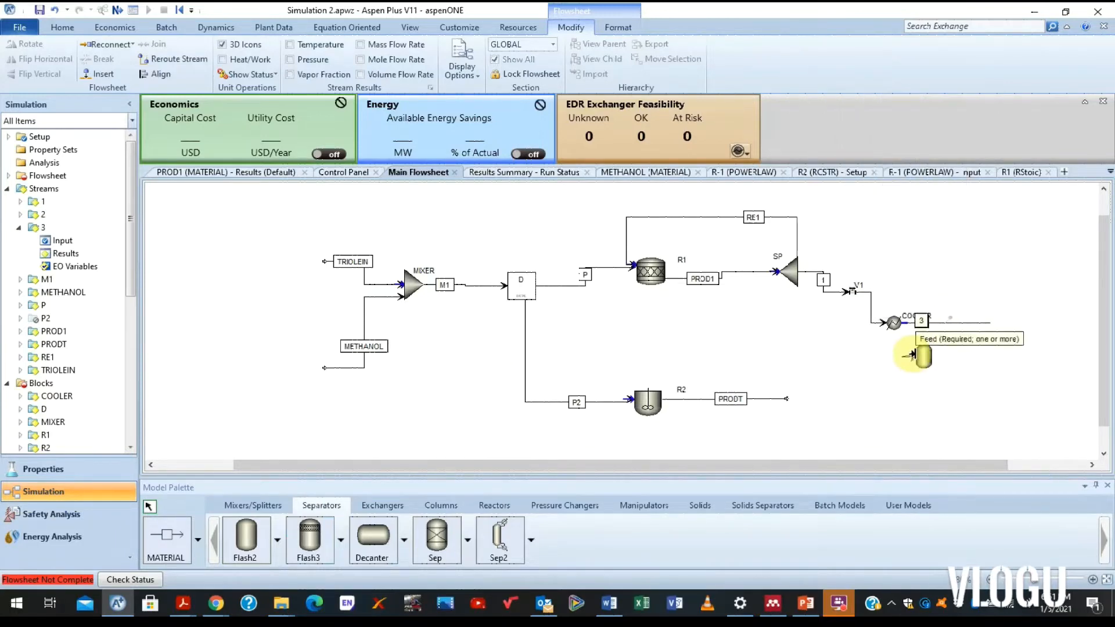
pyautogui.click(910, 356)
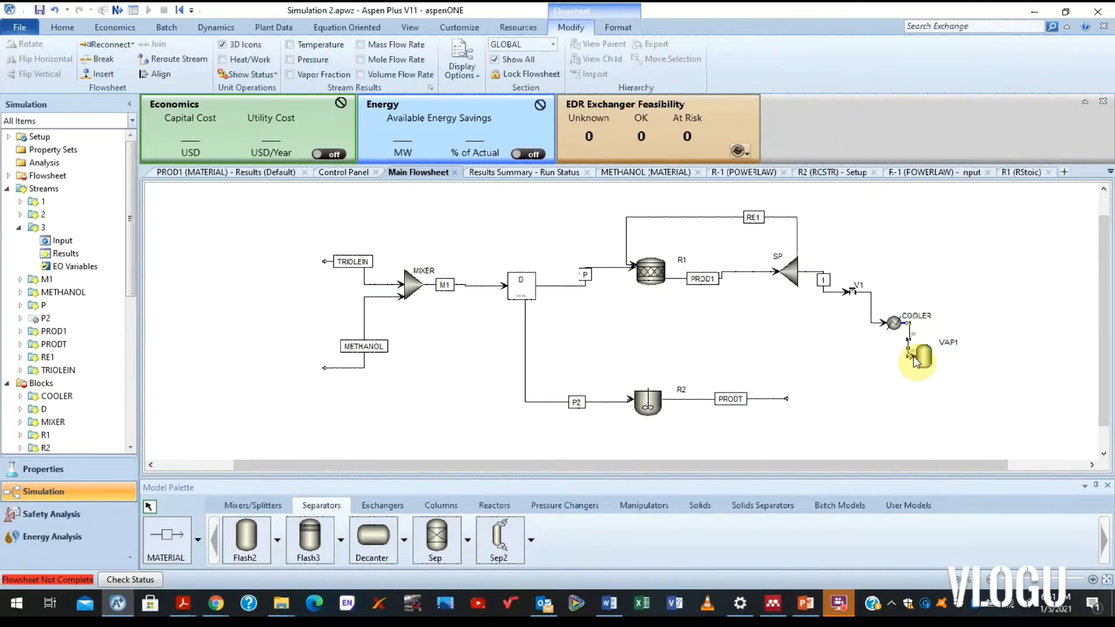
pyautogui.click(152, 554)
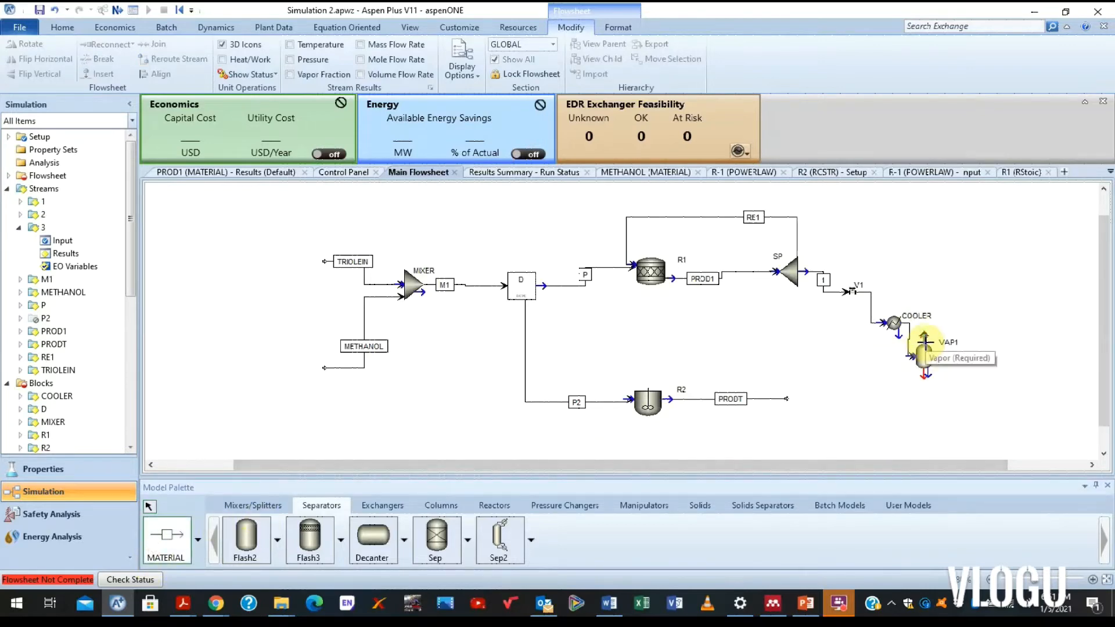
pyautogui.click(150, 507)
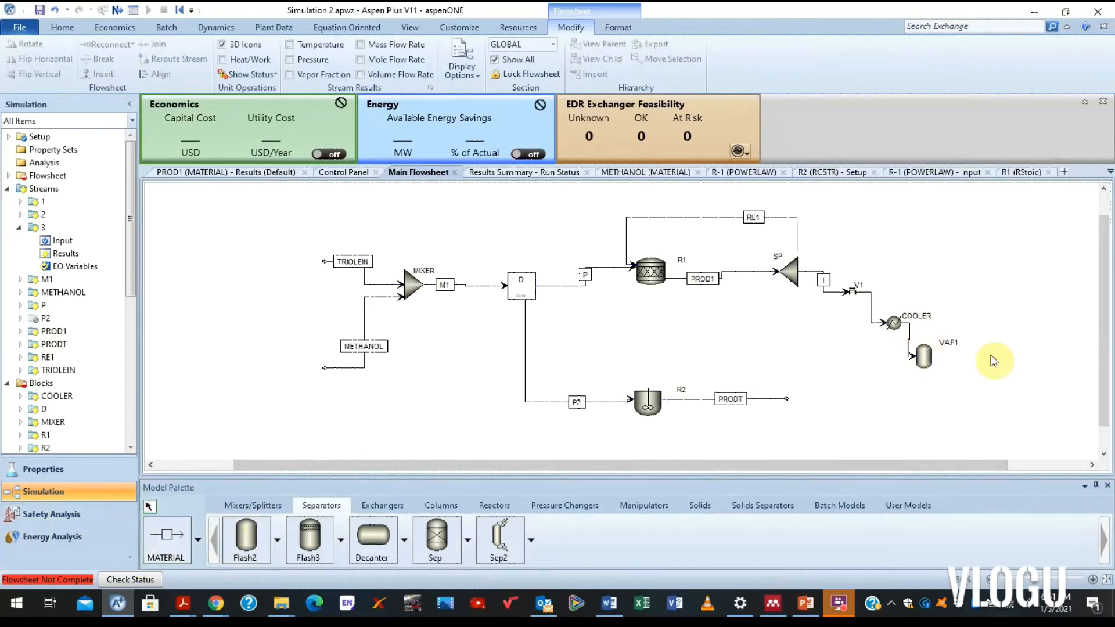
pyautogui.moveTo(928, 356); pyautogui.dragTo(978, 360)
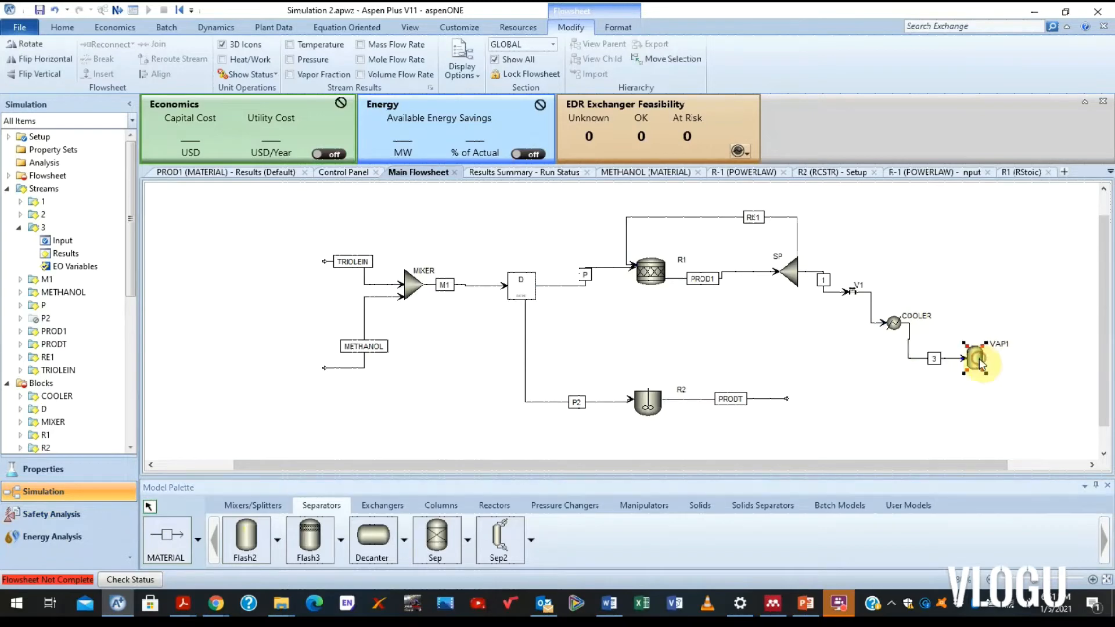
# - Draw a material stream from the vapor outlet of VAP1 up and to the right, and name it METH
pyautogui.click(159, 546)
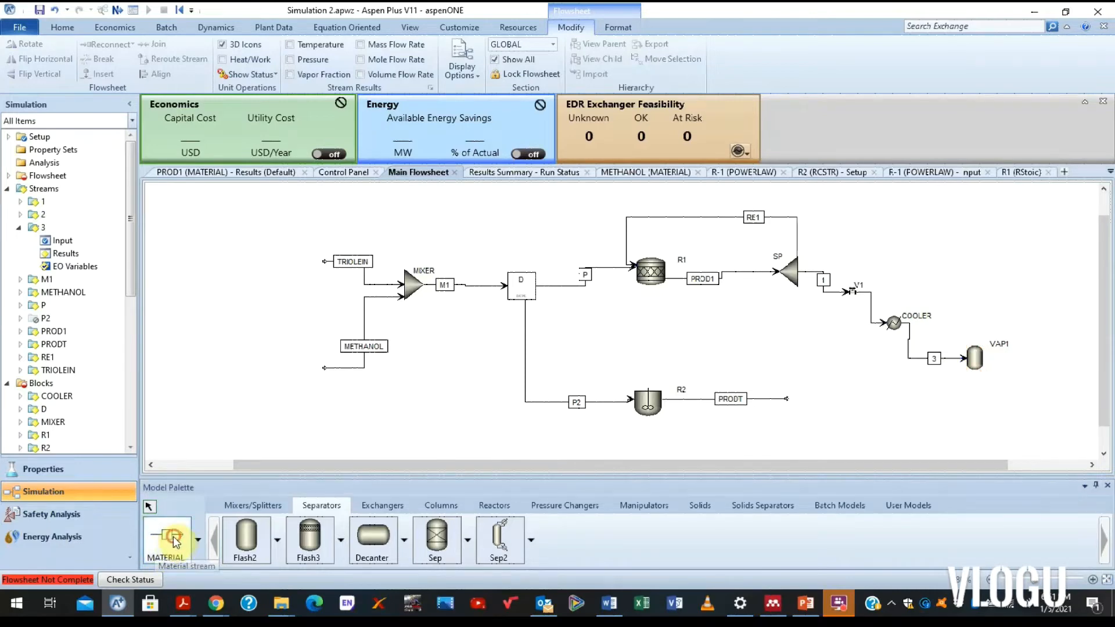
pyautogui.click(975, 340)
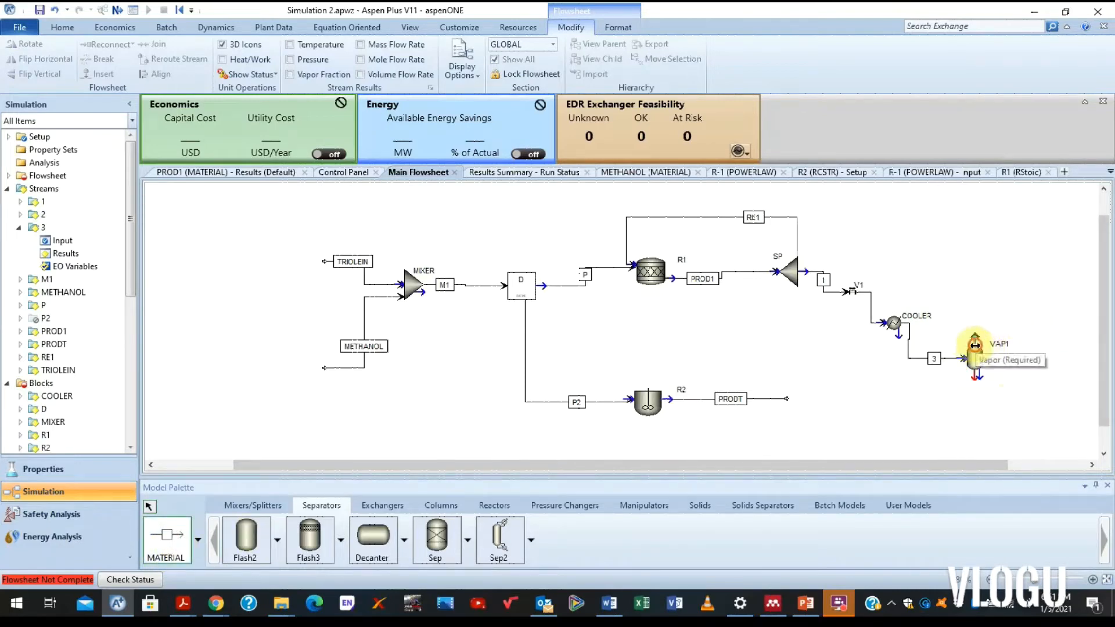
pyautogui.click(974, 245)
pyautogui.click(1032, 247)
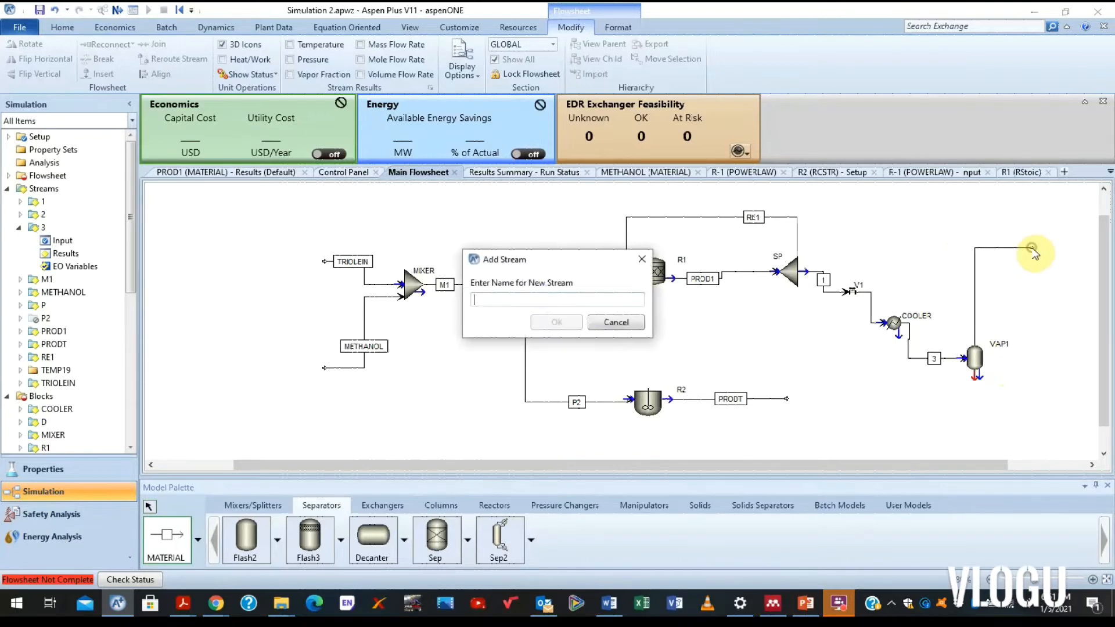
pyautogui.write('METH')
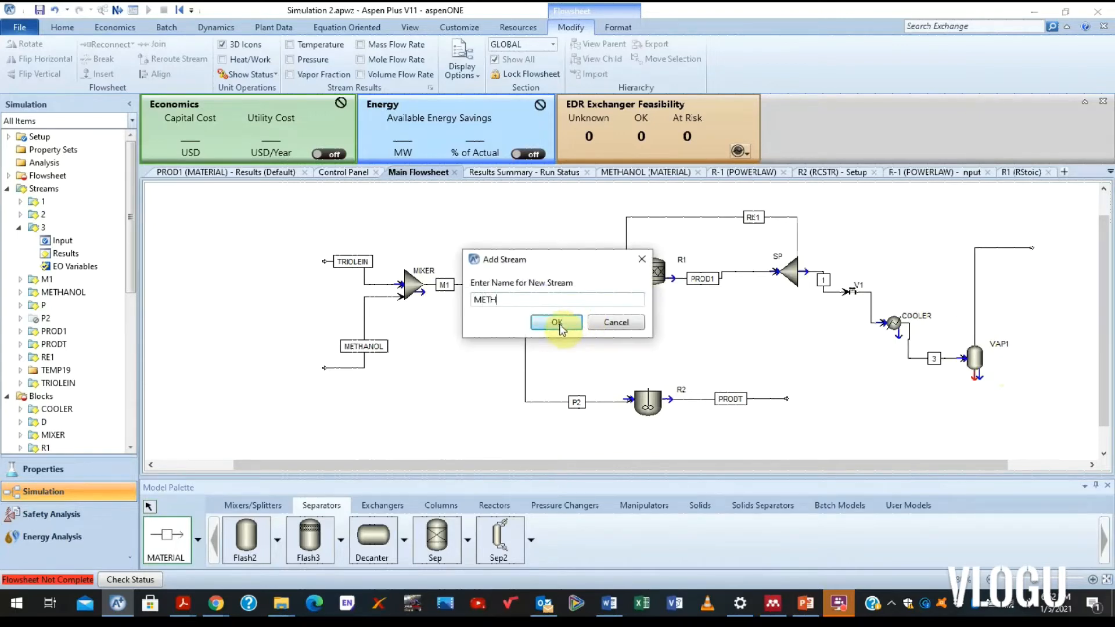
pyautogui.click(558, 323)
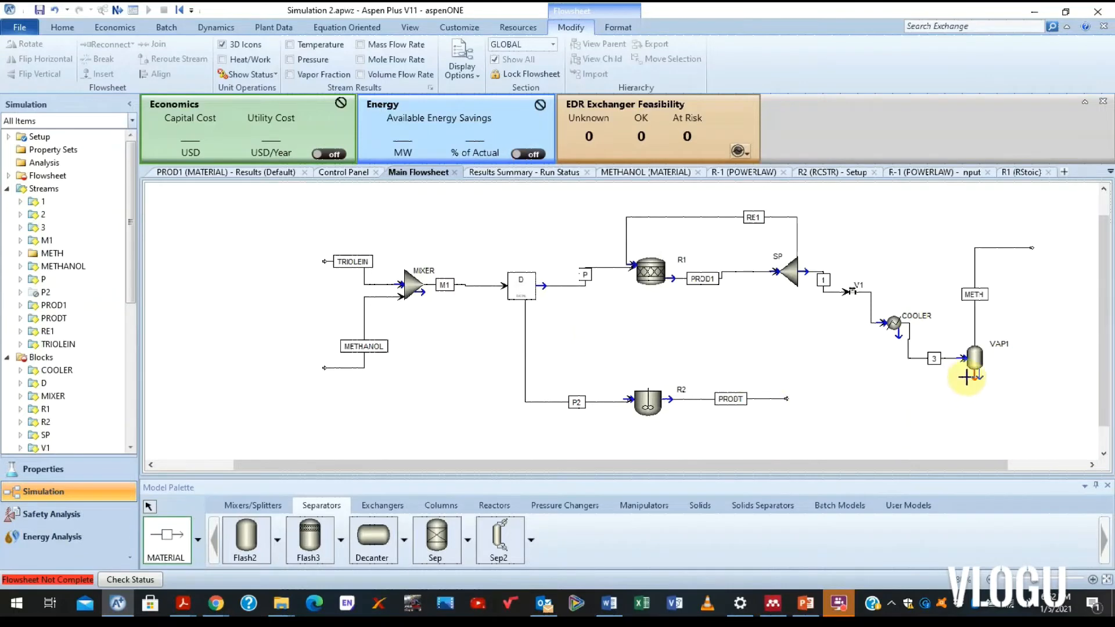
# - Draw a material stream named RESD from the required liquid outlet of VAP1 down and to the right
pyautogui.click(975, 371)
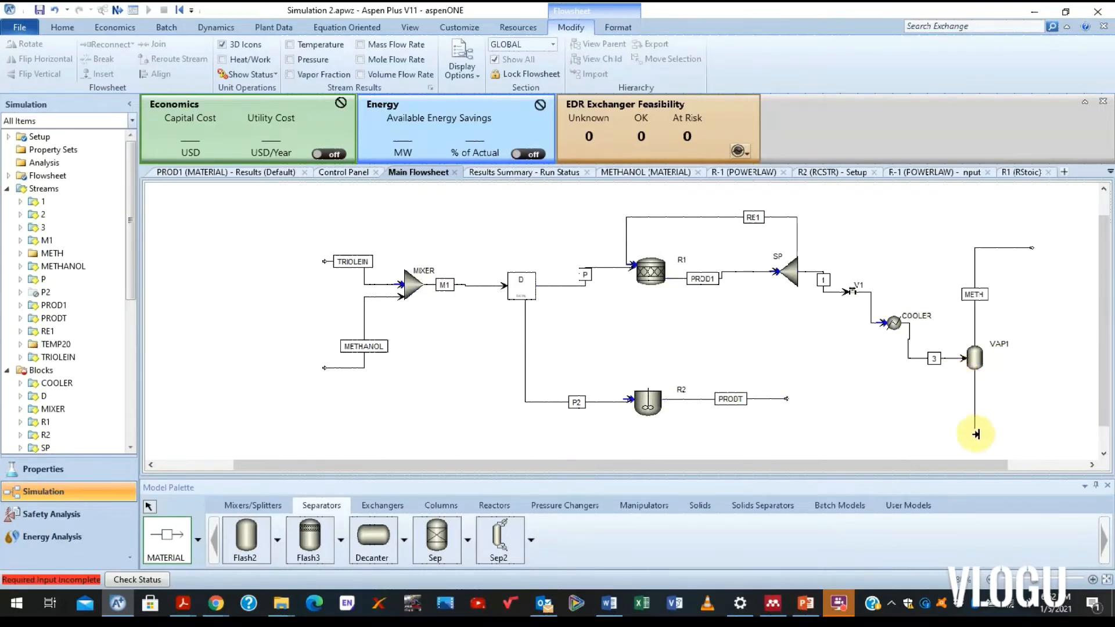
pyautogui.click(1031, 435)
pyautogui.click(1047, 435)
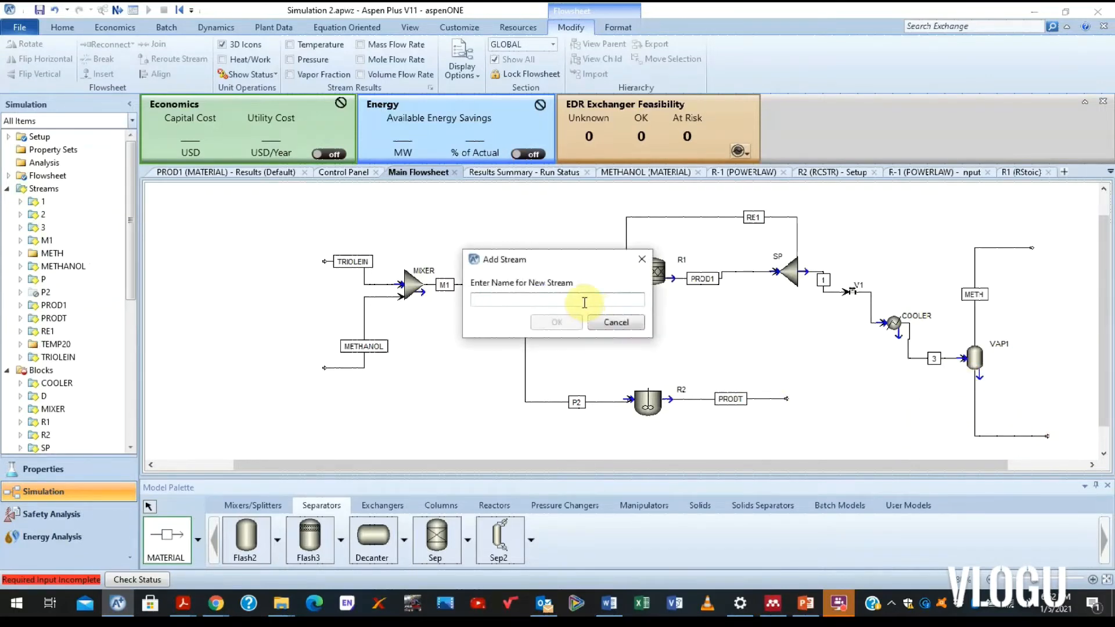
pyautogui.write('RE')
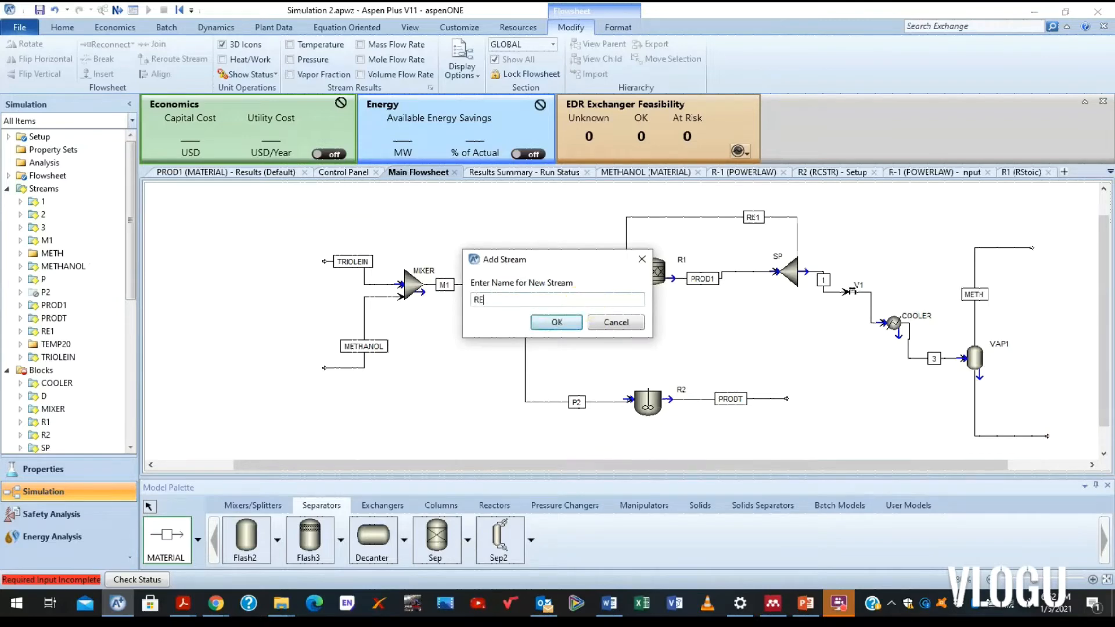
pyautogui.write('SD')
pyautogui.click(566, 322)
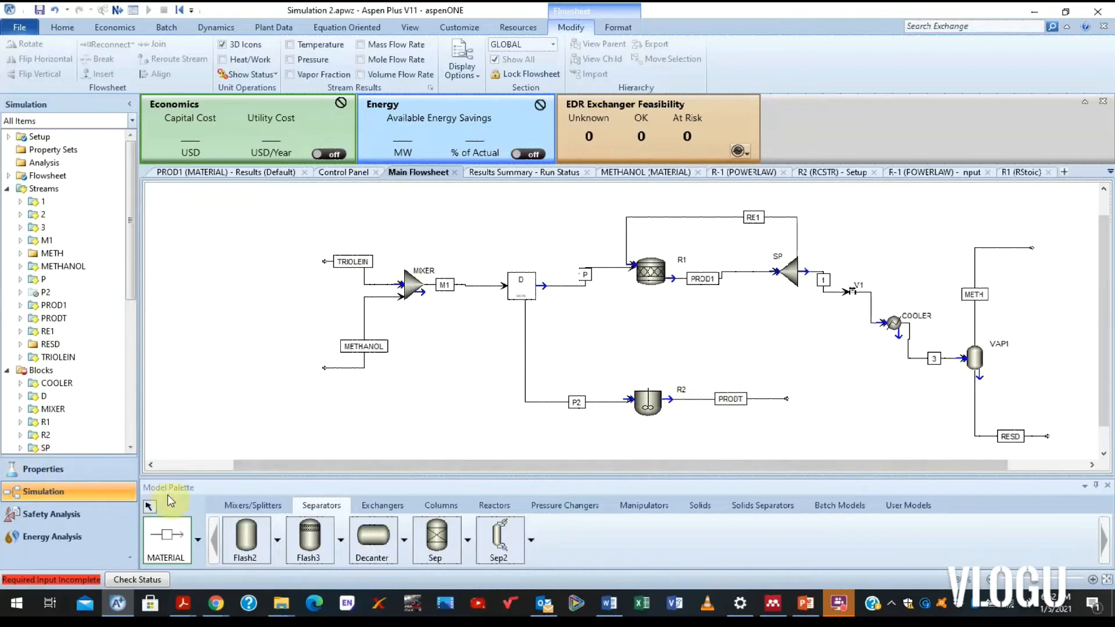
pyautogui.click(149, 507)
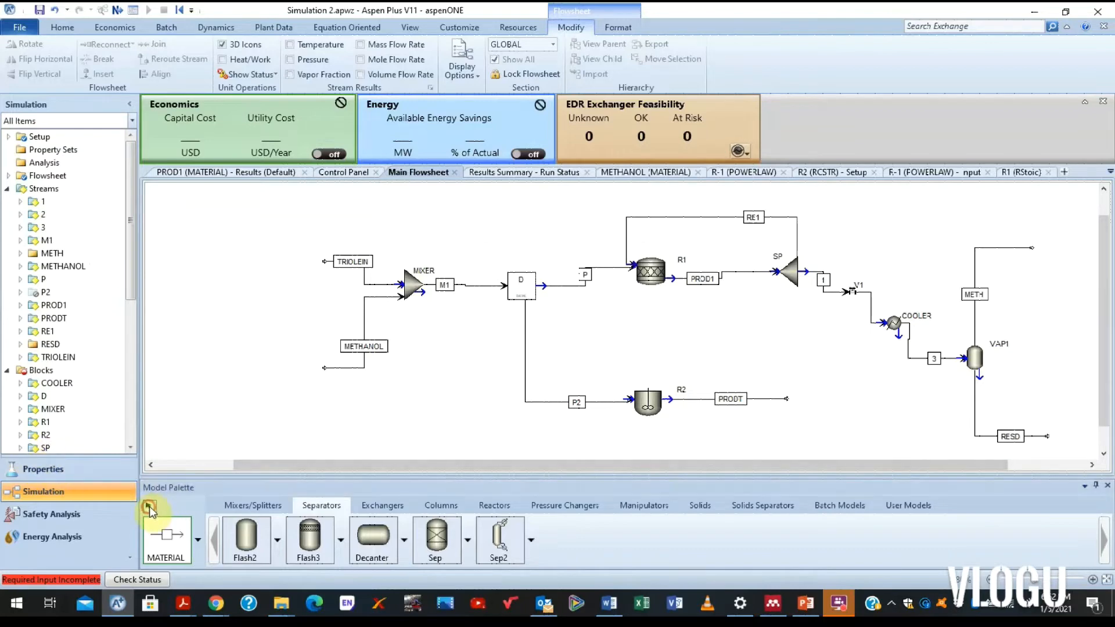
# - Add a heat stream named Q1 from the COOLER block's heat outlet to the heat inlet of VAP1
pyautogui.click(910, 347)
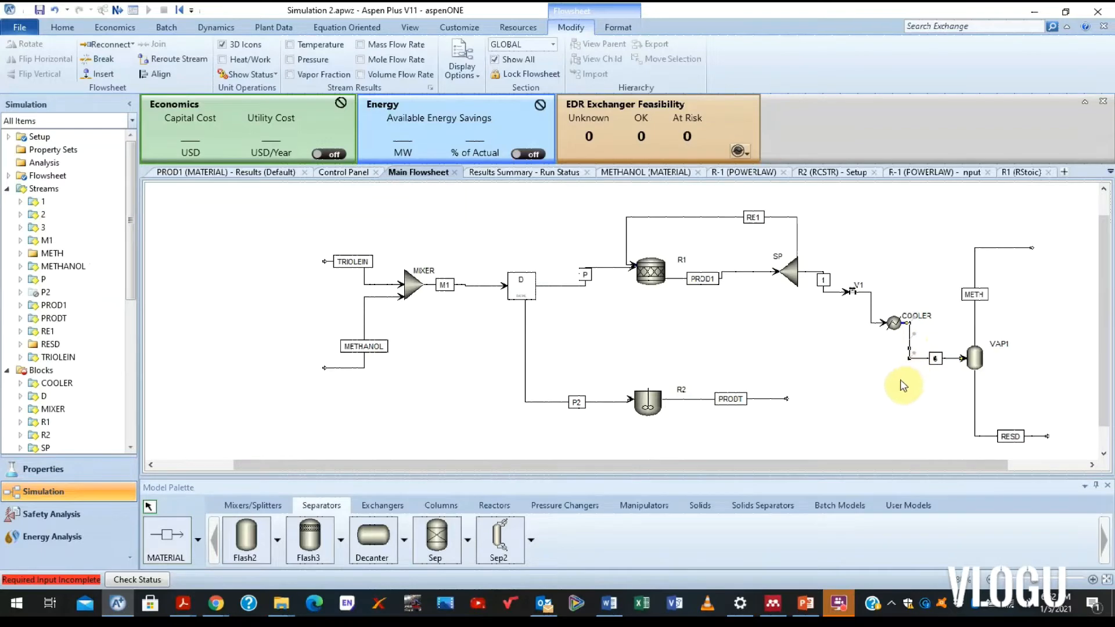
pyautogui.click(199, 540)
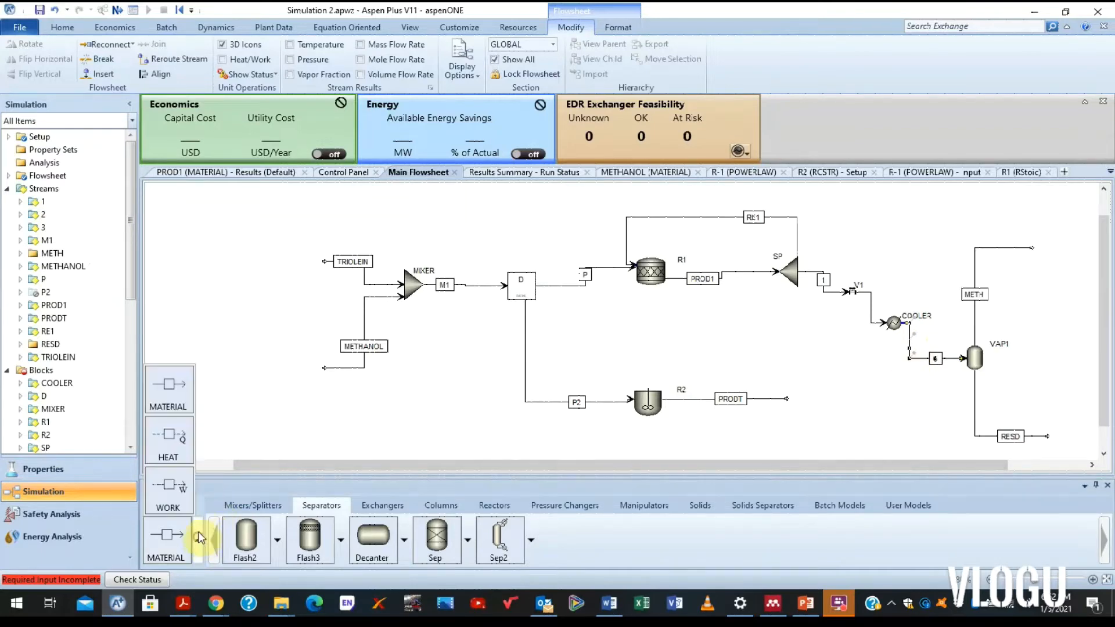
pyautogui.click(169, 457)
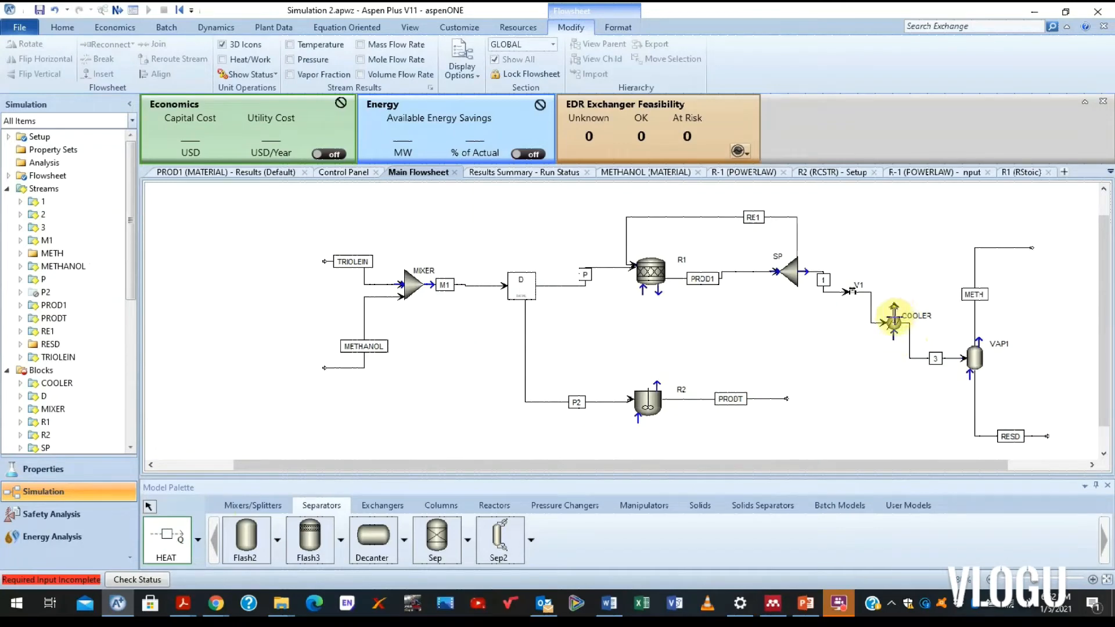
pyautogui.click(893, 319)
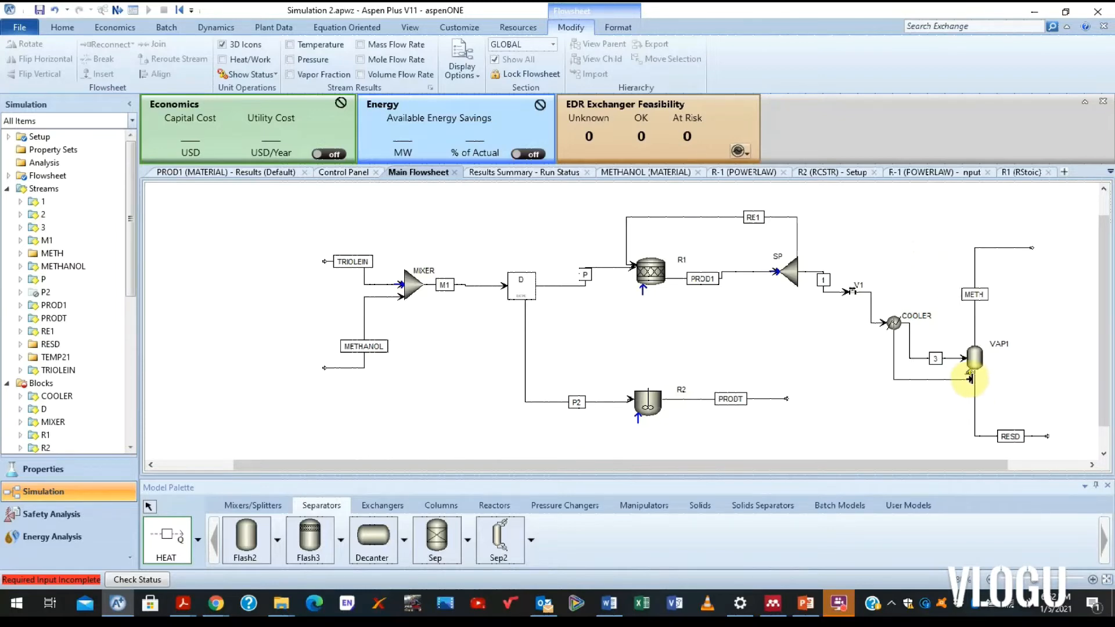
pyautogui.click(968, 372)
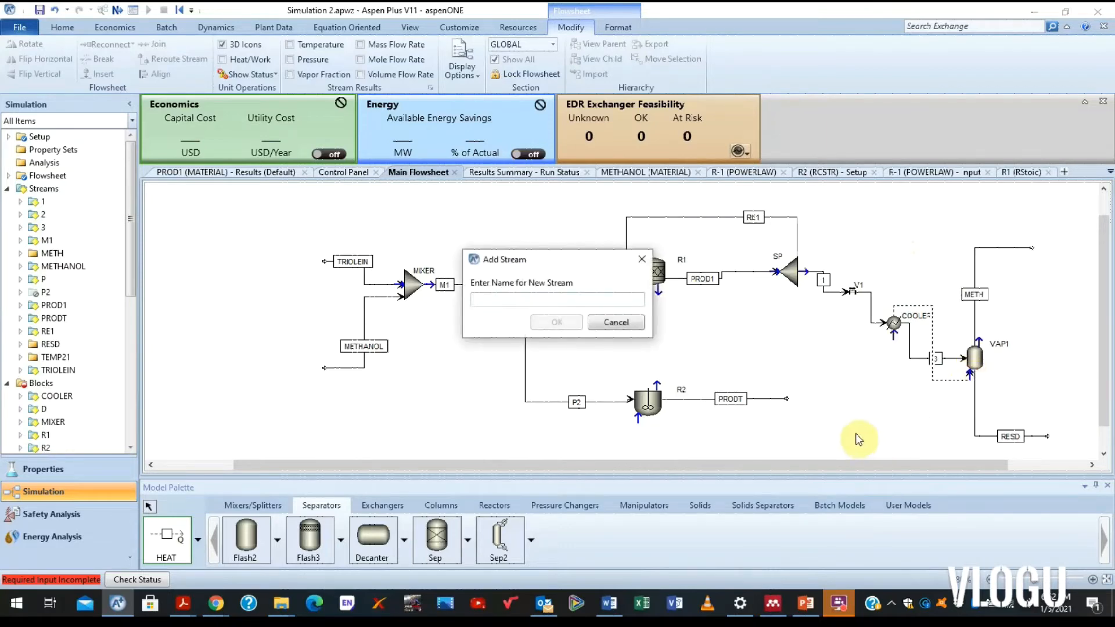
pyautogui.write('Q1')
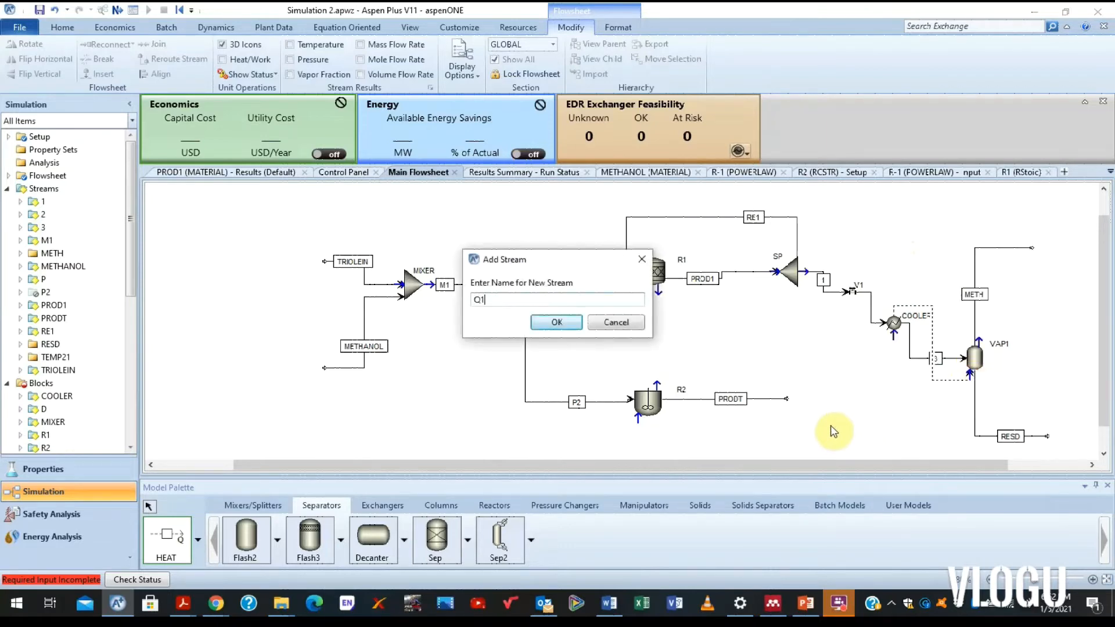
pyautogui.click(567, 322)
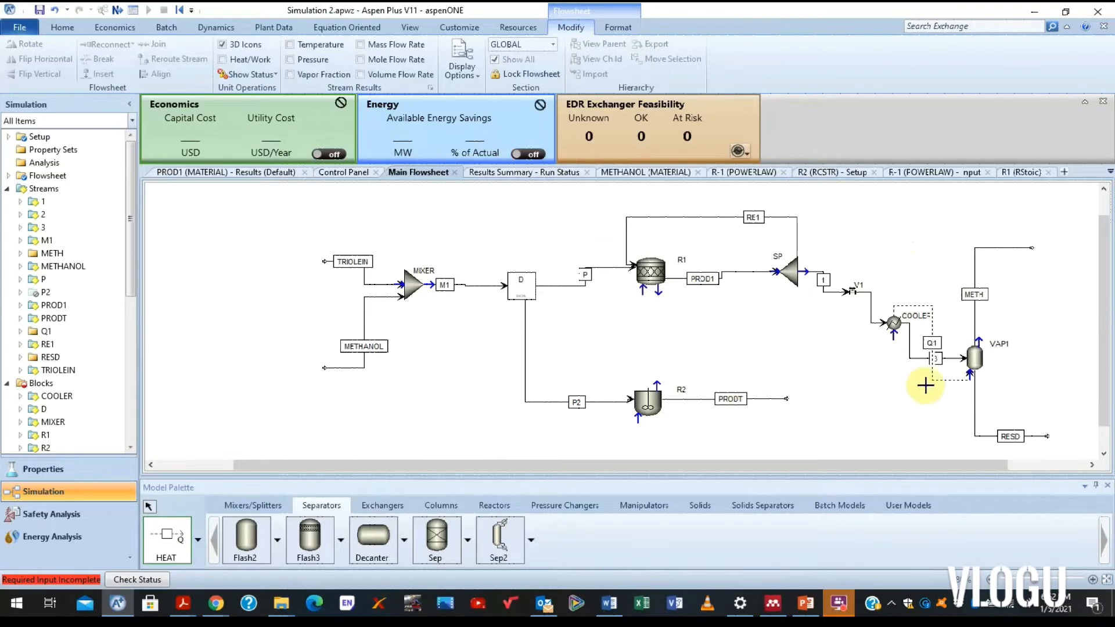
pyautogui.click(149, 507)
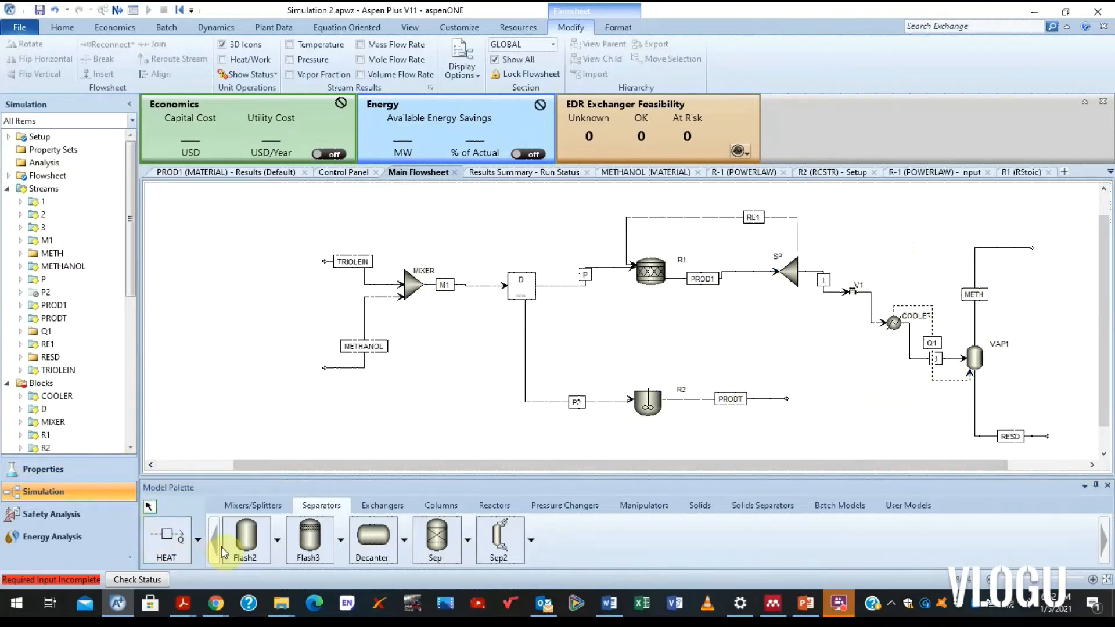
# - Raise the upper segment of heat stream Q1 so that it runs clear above the COOLER label
pyautogui.click(198, 540)
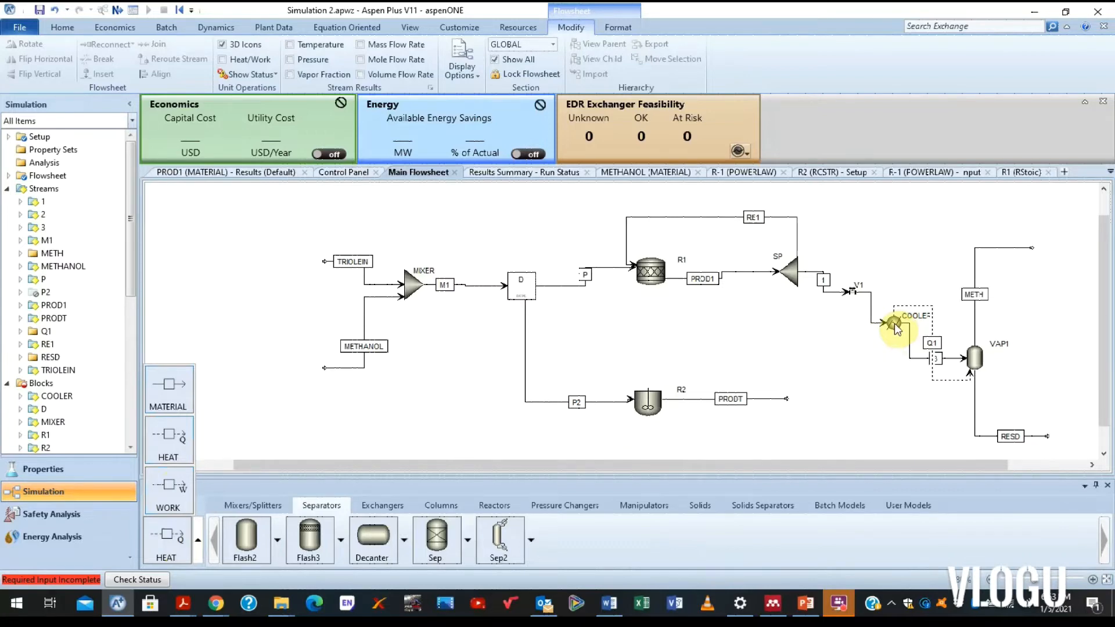
pyautogui.click(449, 390)
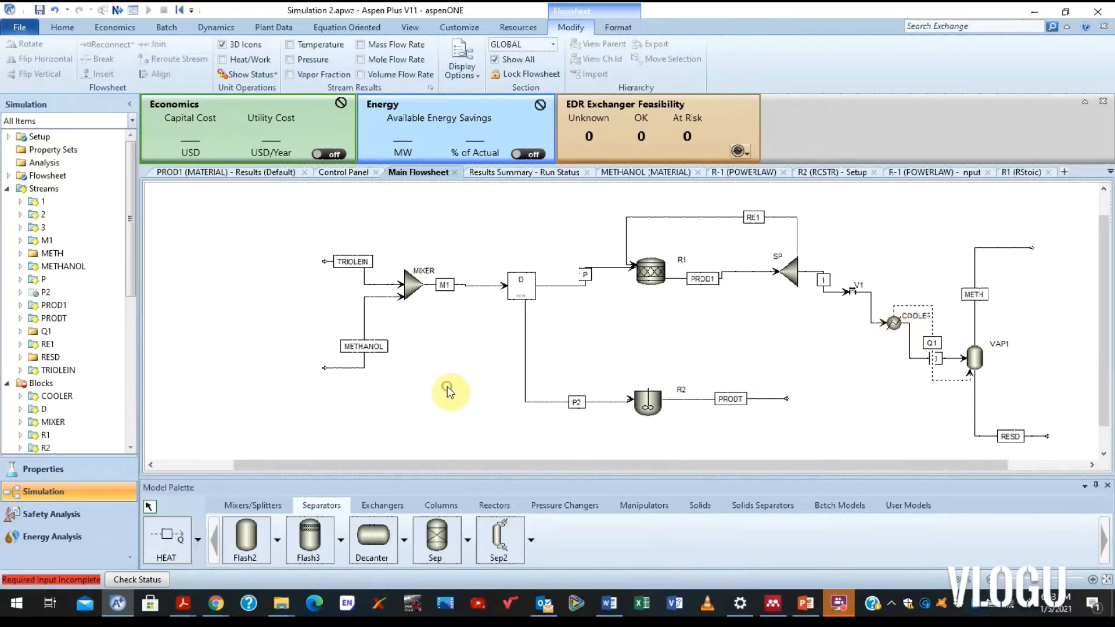
pyautogui.moveTo(916, 310); pyautogui.dragTo(909, 278)
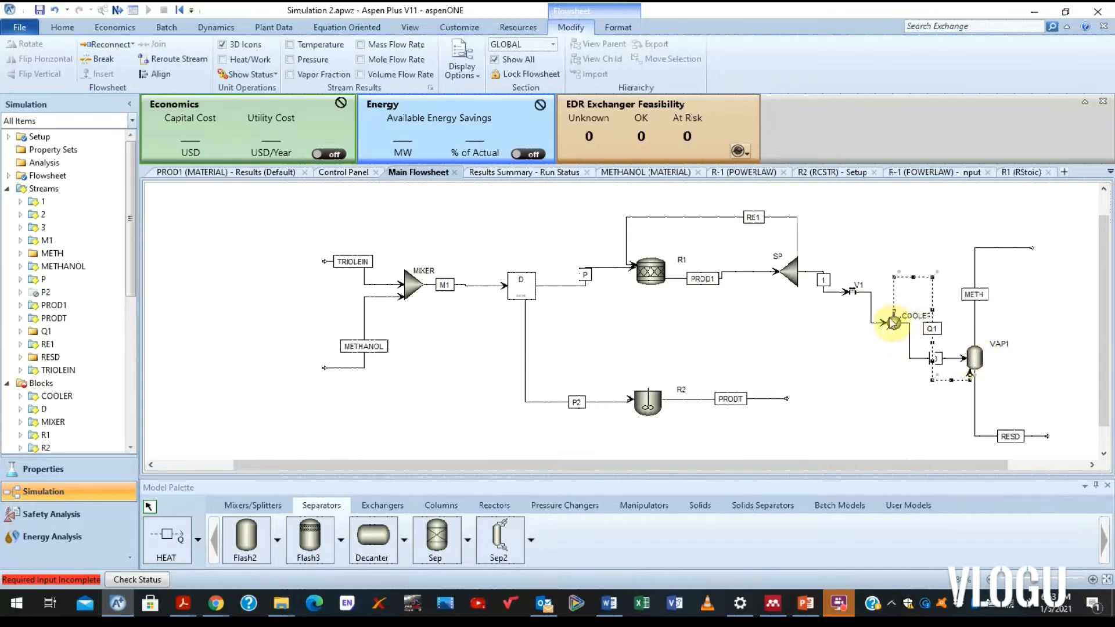
# - Set the flash pressure of block VAP1 to 2 atm in its specifications
pyautogui.doubleClick(978, 369)
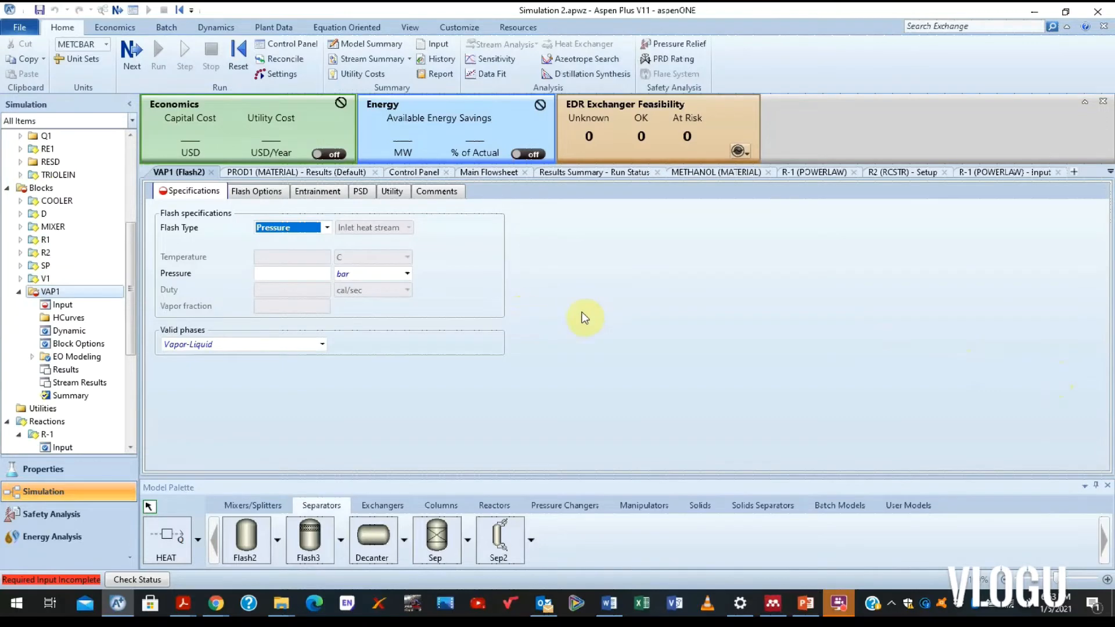
pyautogui.click(315, 273)
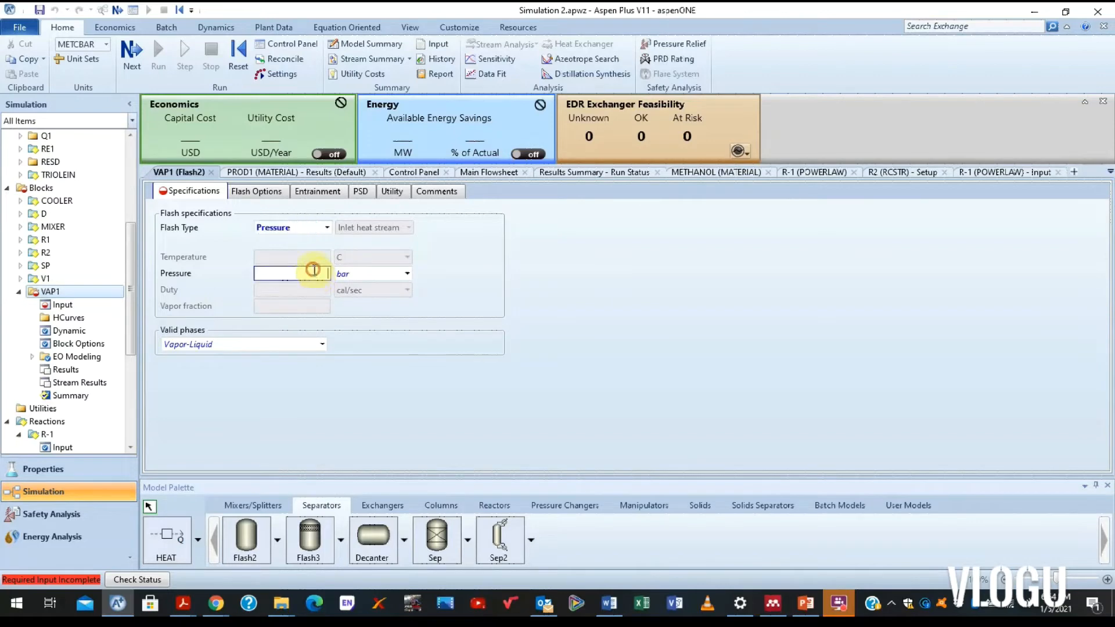
pyautogui.write('2')
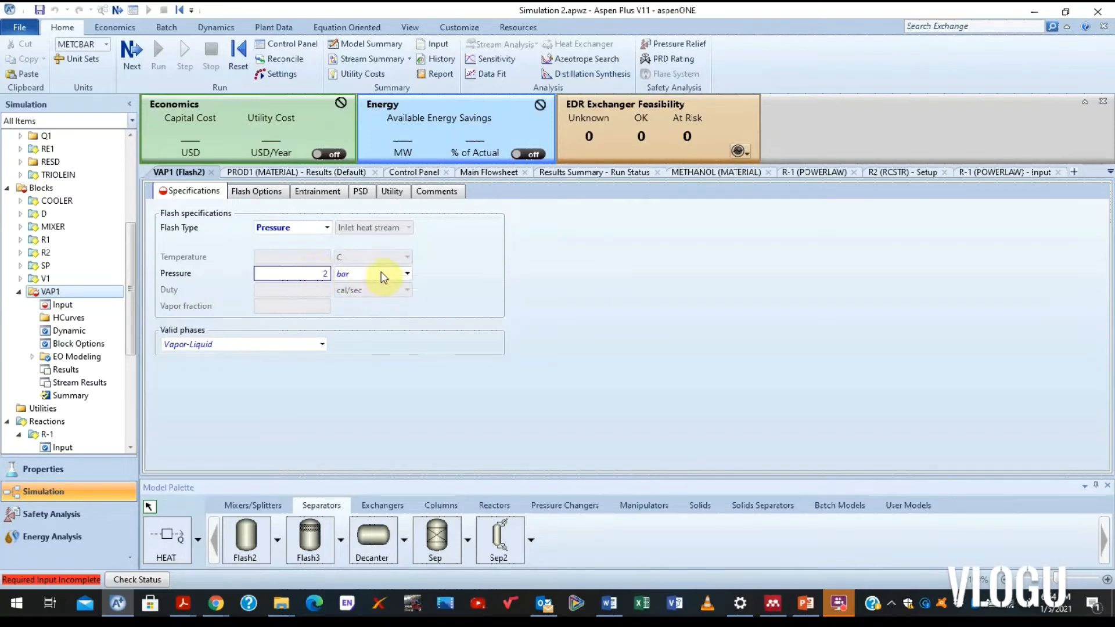
pyautogui.click(407, 274)
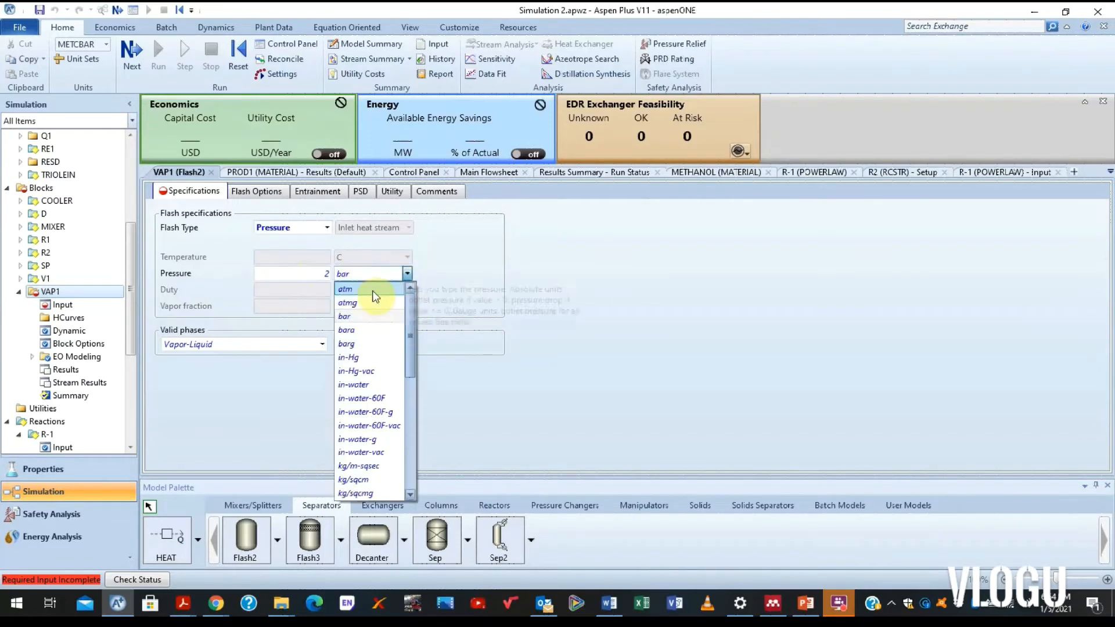
pyautogui.click(374, 289)
pyautogui.click(562, 289)
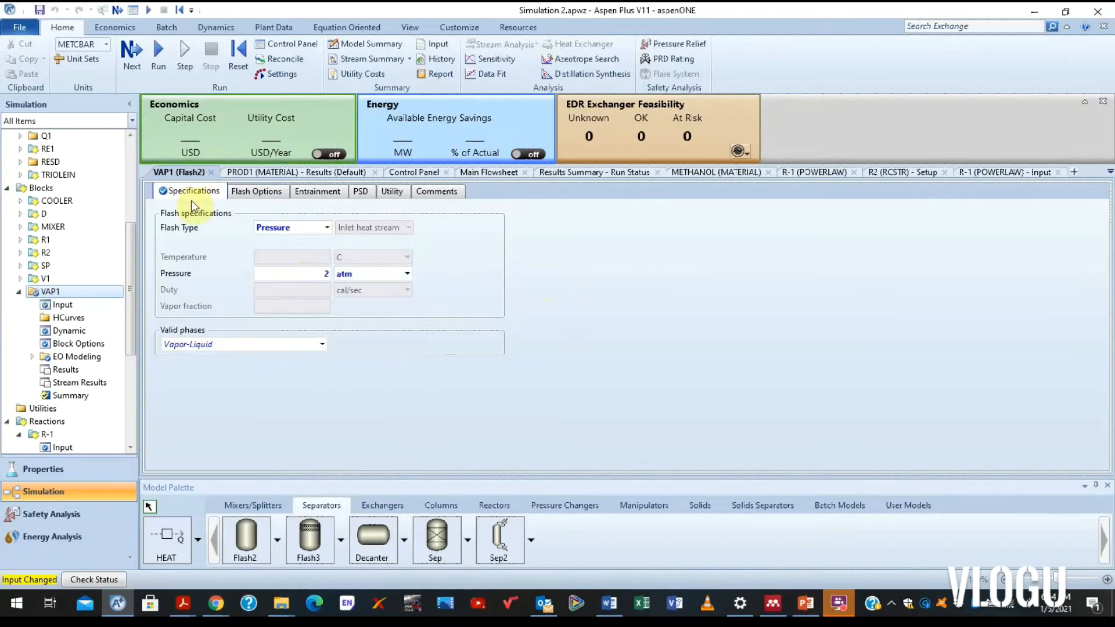
# - Reinitialize the simulation and accept purging all results
pyautogui.click(249, 55)
pyautogui.click(508, 336)
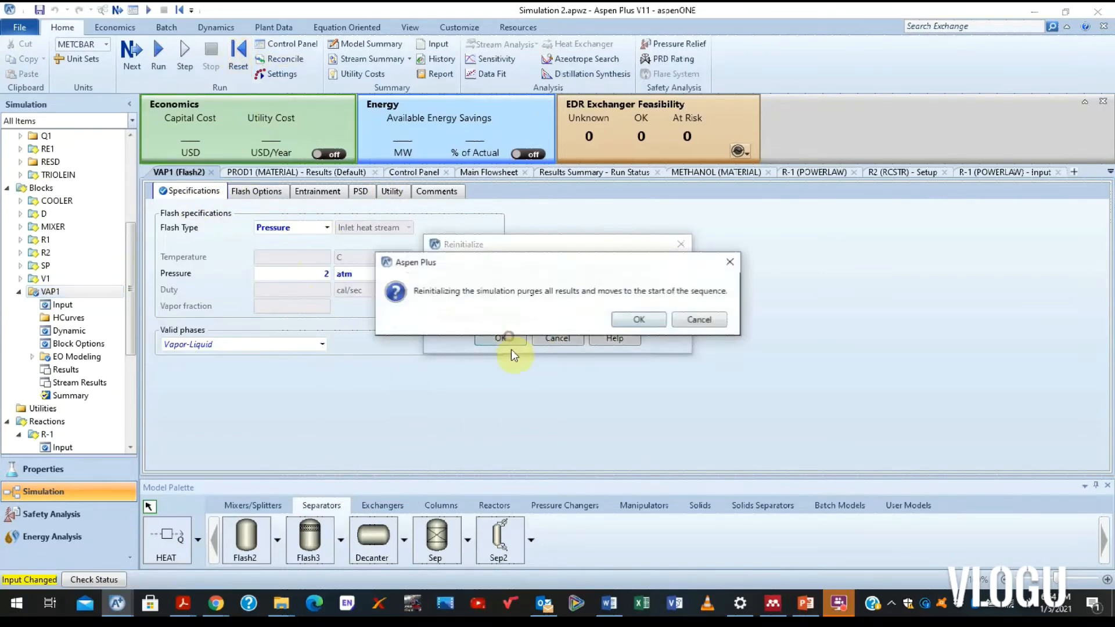
pyautogui.click(634, 320)
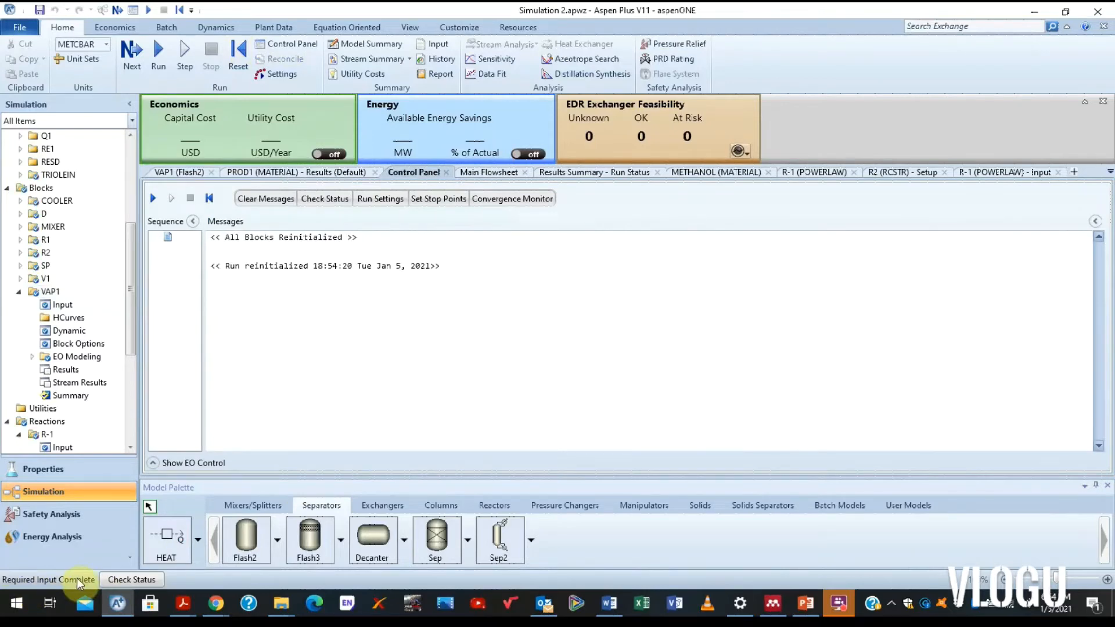
# - Run the simulation and open the stream results of METH, the upper outlet of flash separator VAP1
pyautogui.click(120, 60)
pyautogui.click(636, 329)
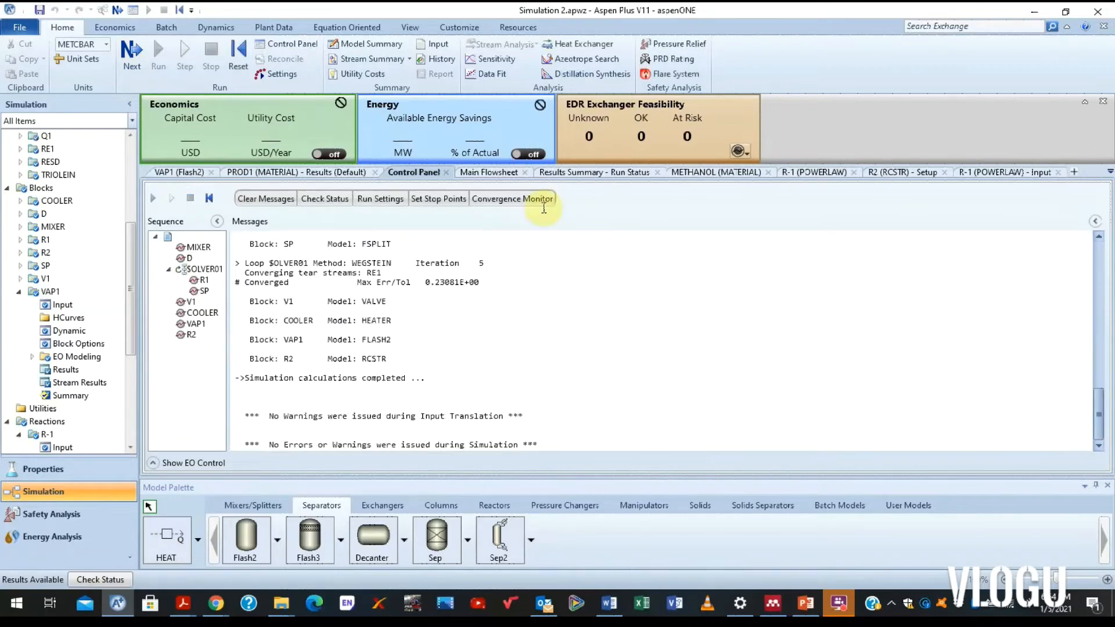
pyautogui.click(489, 175)
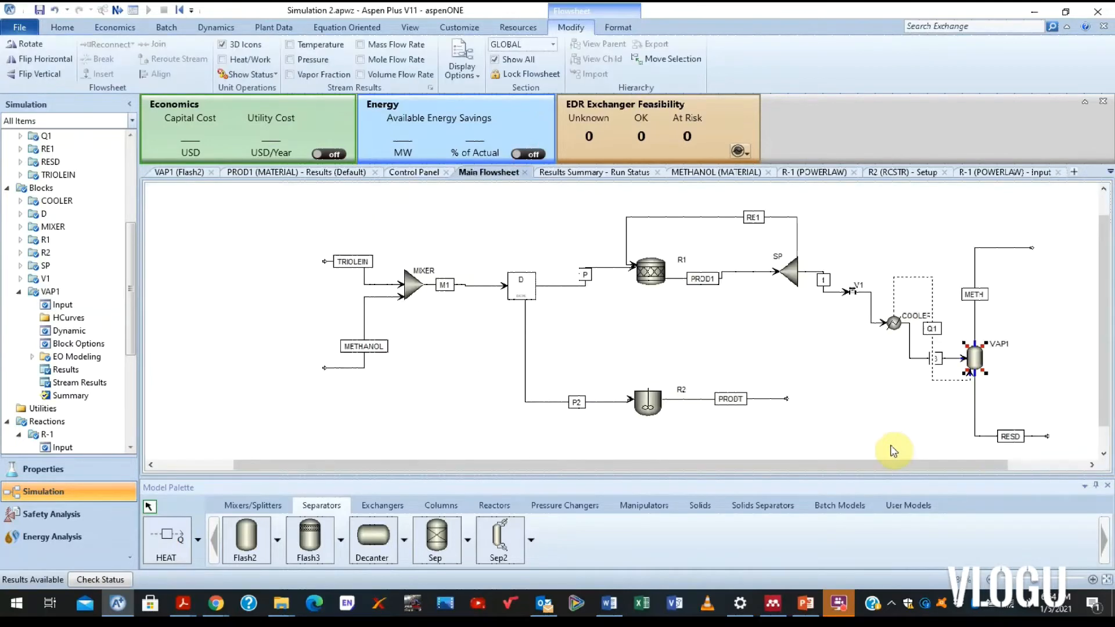
pyautogui.moveTo(821, 466); pyautogui.dragTo(995, 466)
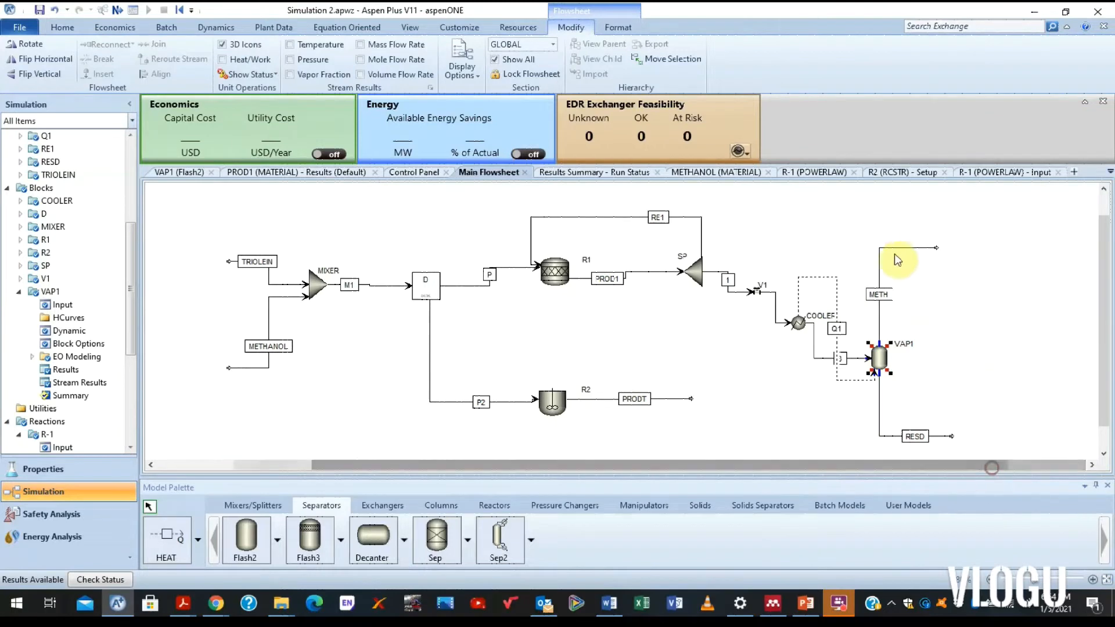
pyautogui.rightClick(878, 270)
pyautogui.click(911, 291)
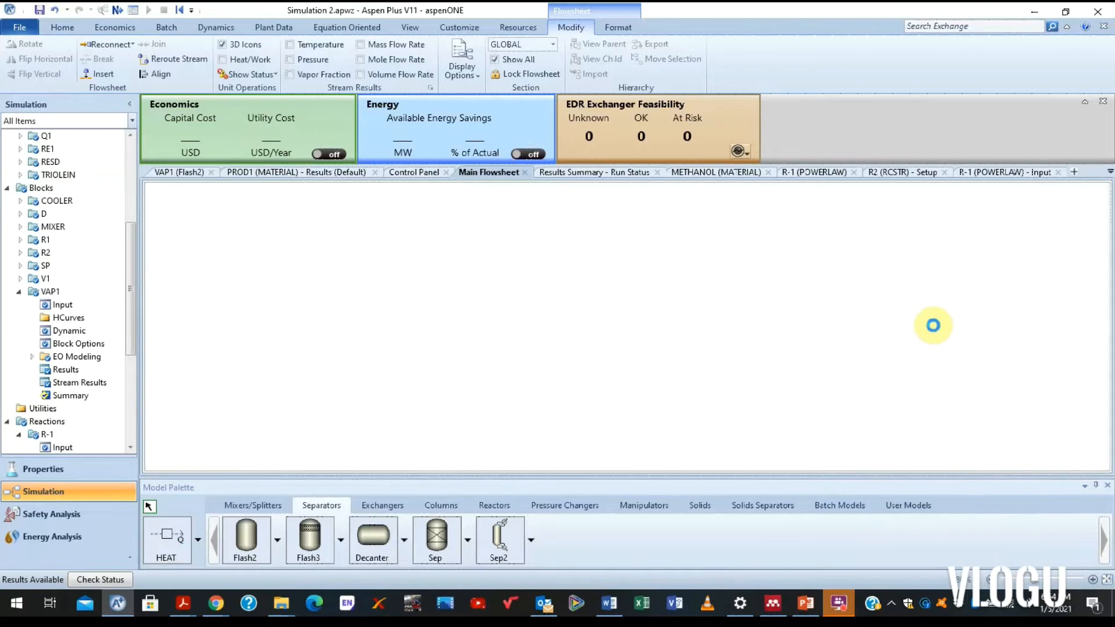
pyautogui.scroll(-6, 755, 325)
pyautogui.scroll(-3, 668, 314)
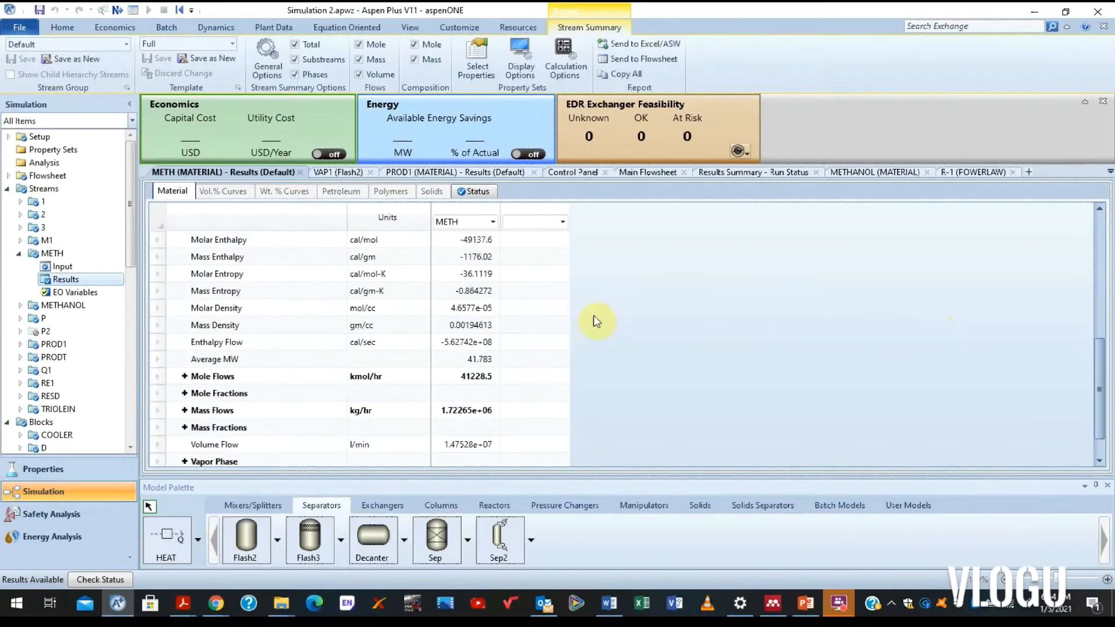
# - Examine the component mass flows and then the component mass fractions of stream METH
pyautogui.click(184, 376)
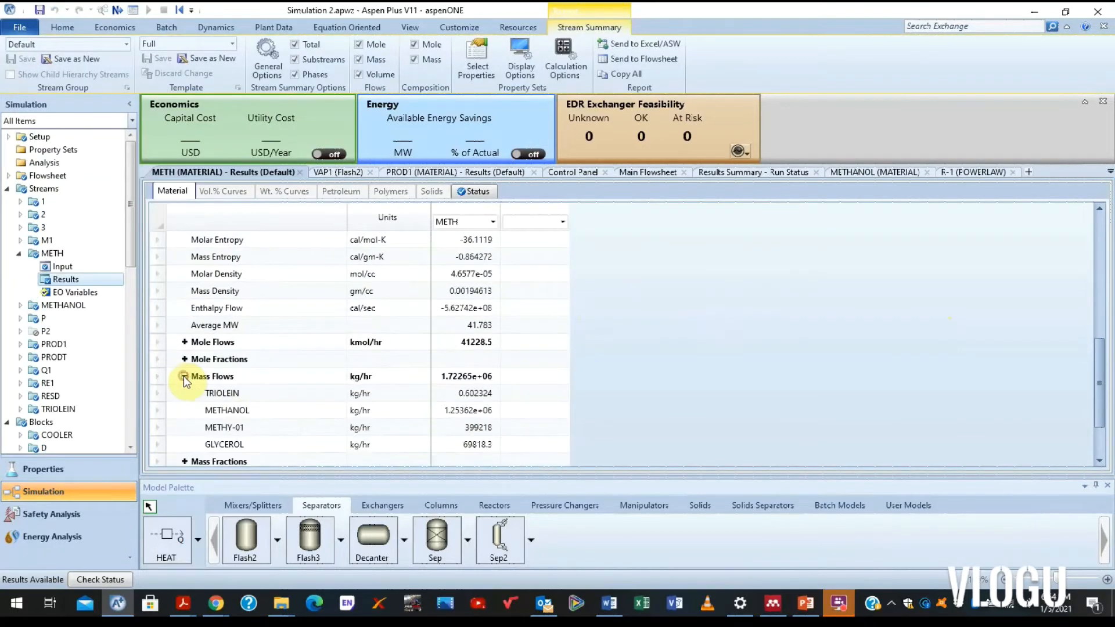
pyautogui.click(464, 393)
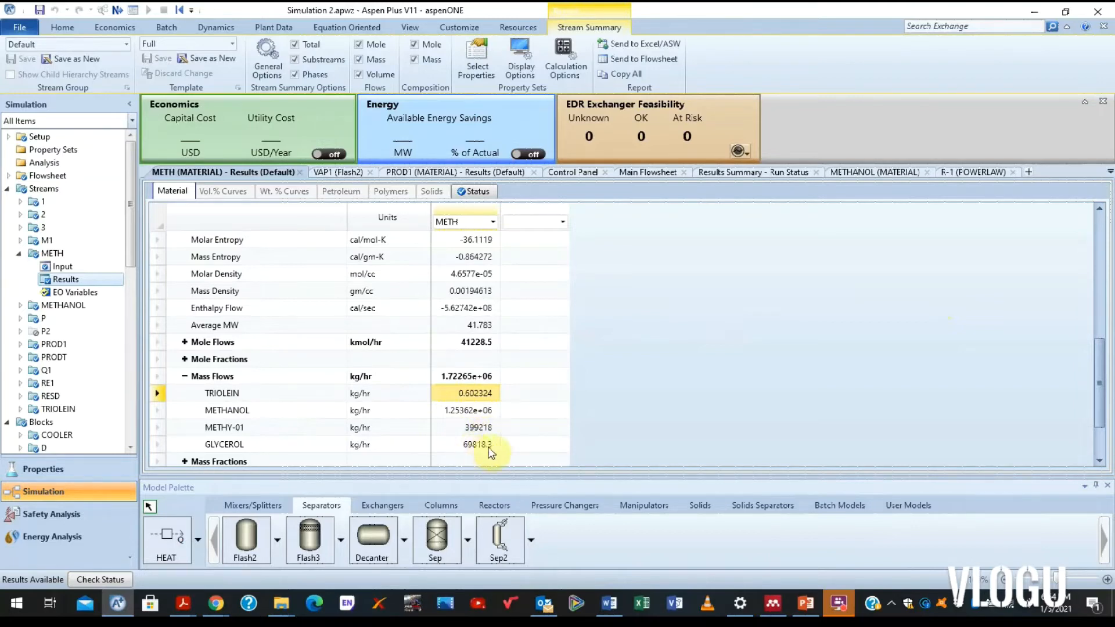
pyautogui.click(184, 376)
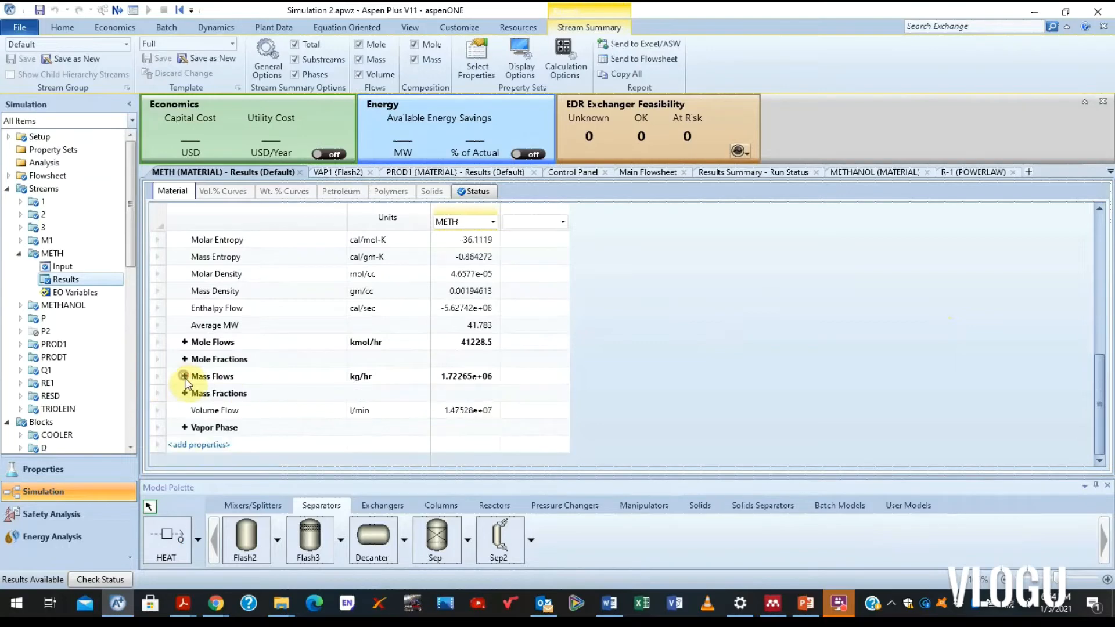
pyautogui.click(184, 393)
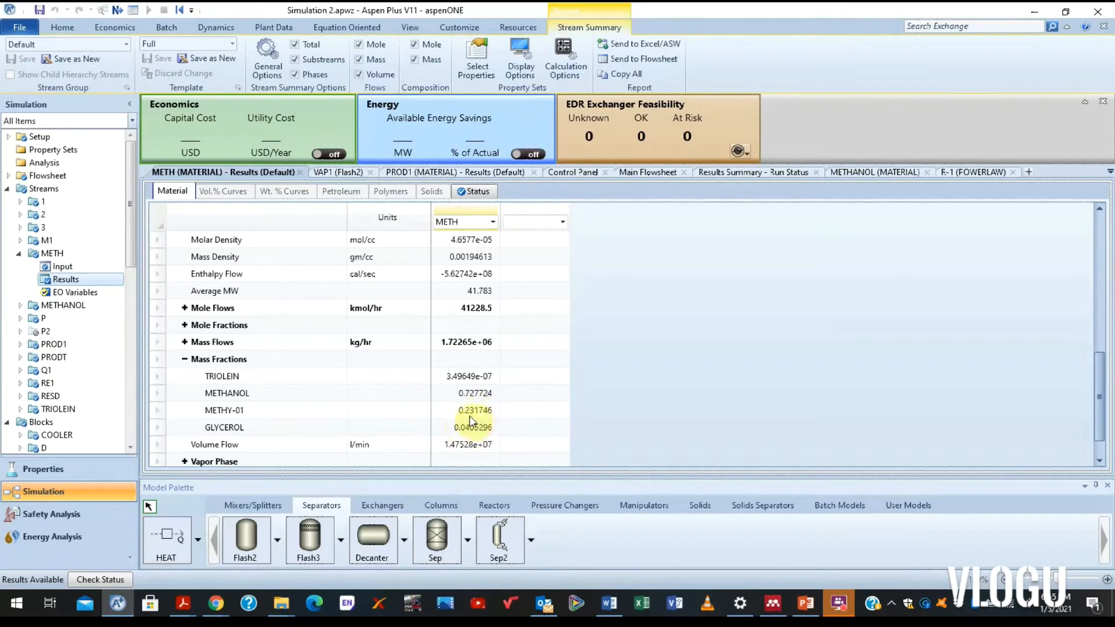
# - Set the flash pressure of block VAP1 to 5 atm
pyautogui.click(339, 172)
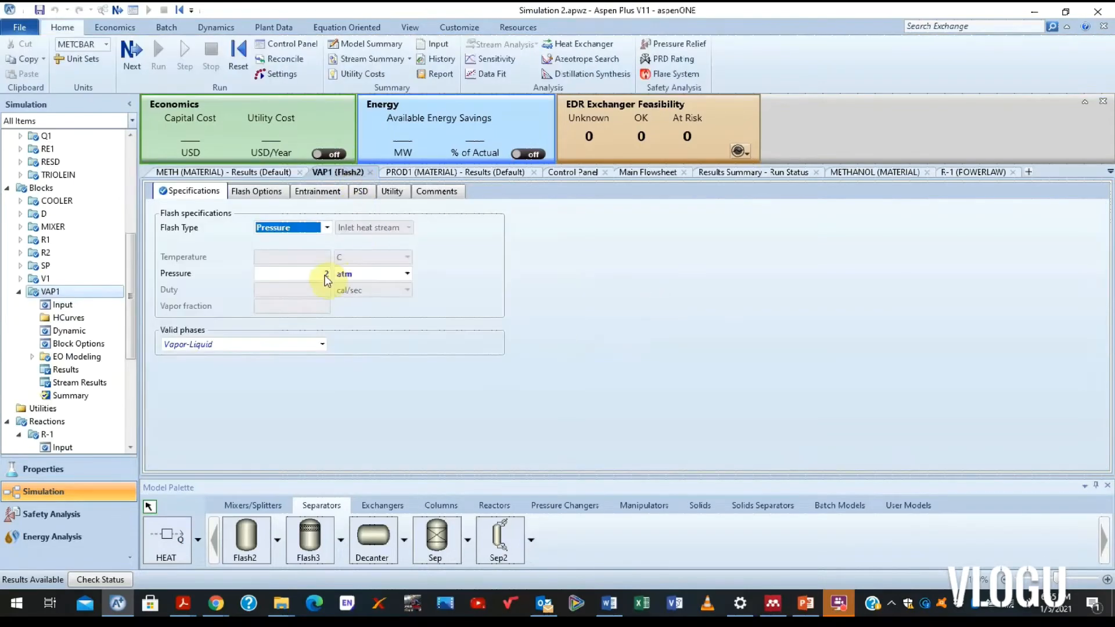
pyautogui.click(325, 274)
pyautogui.write('5')
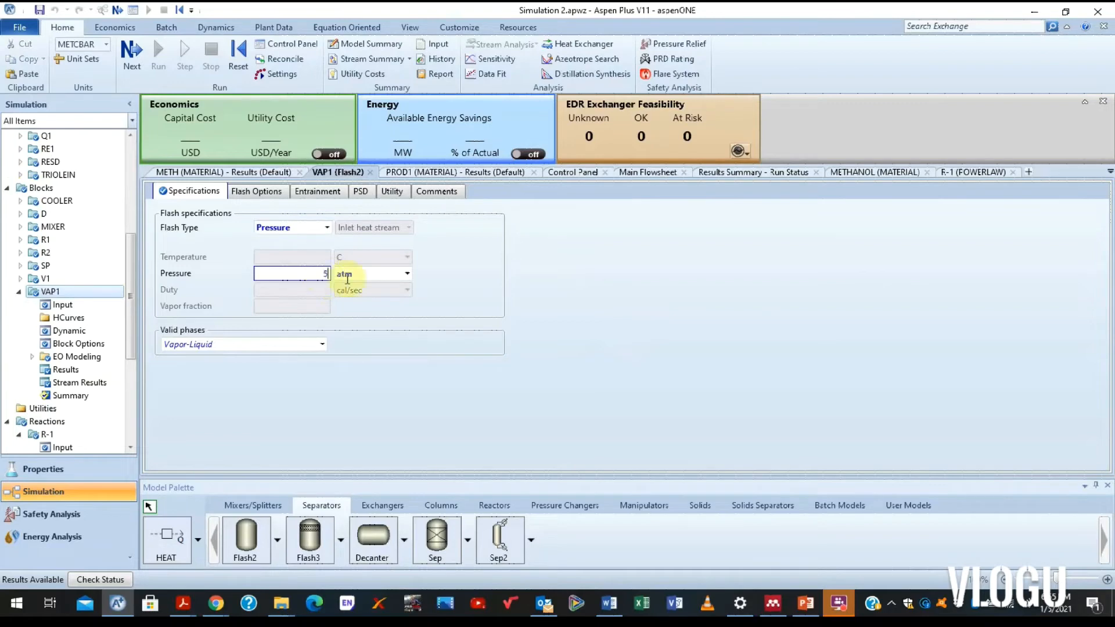
pyautogui.click(610, 294)
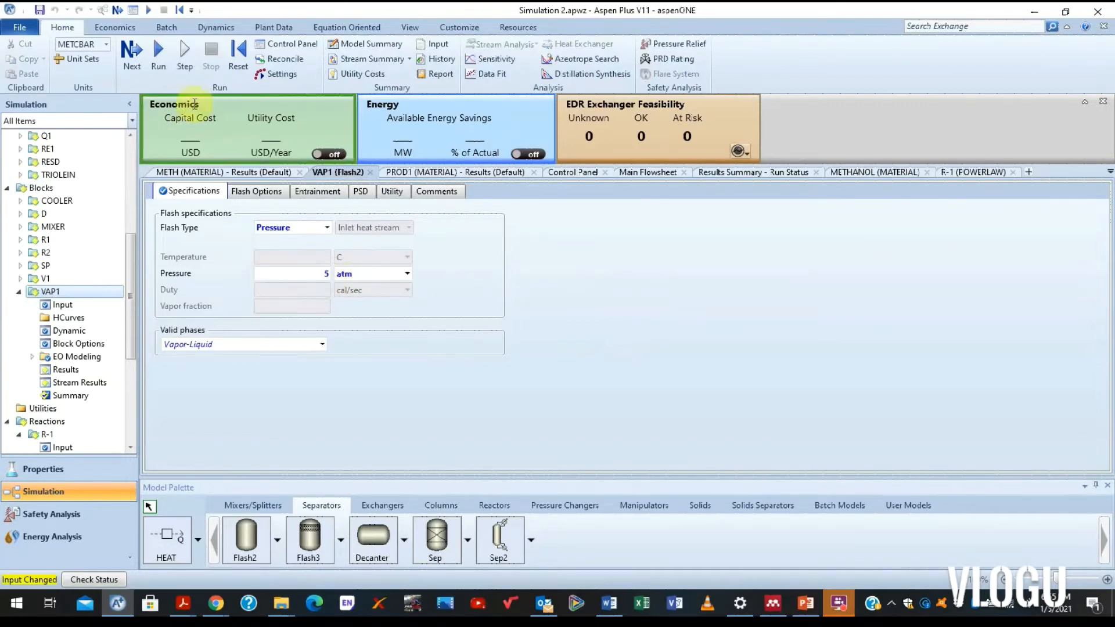
# - Reinitialize the simulation, accept purging all results, and run it with the 5 atm flash pressure
pyautogui.click(238, 52)
pyautogui.click(503, 338)
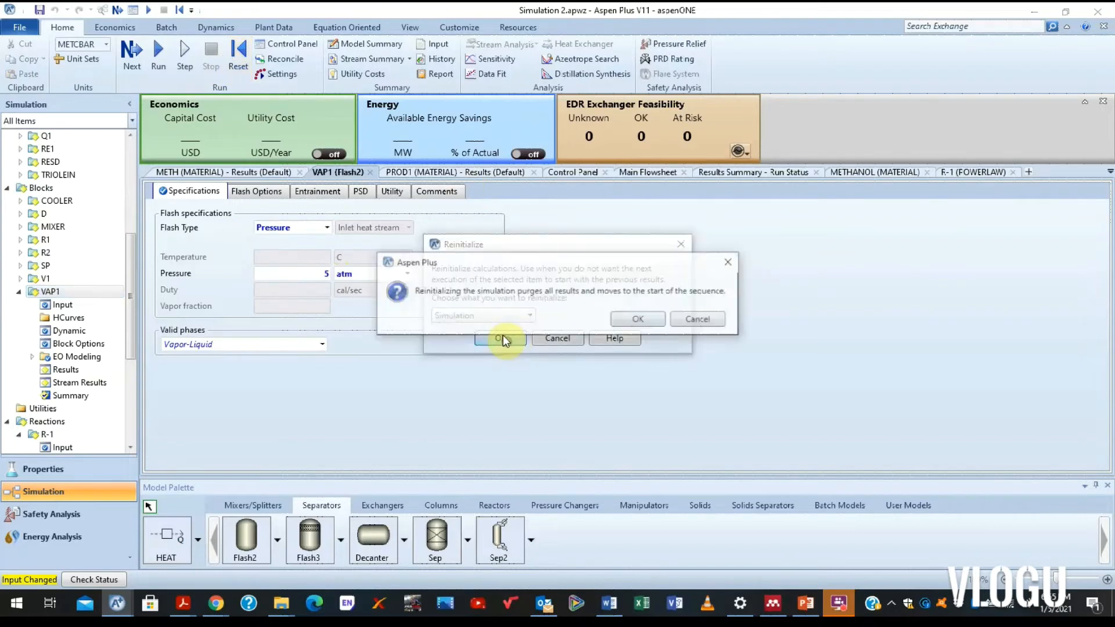
pyautogui.click(632, 319)
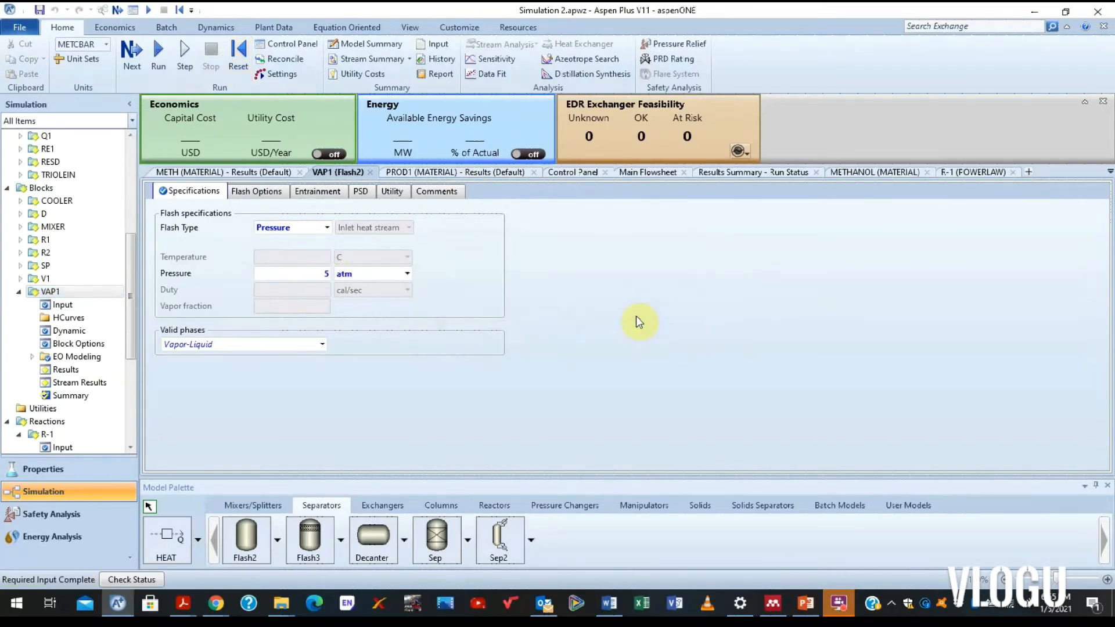
pyautogui.click(132, 58)
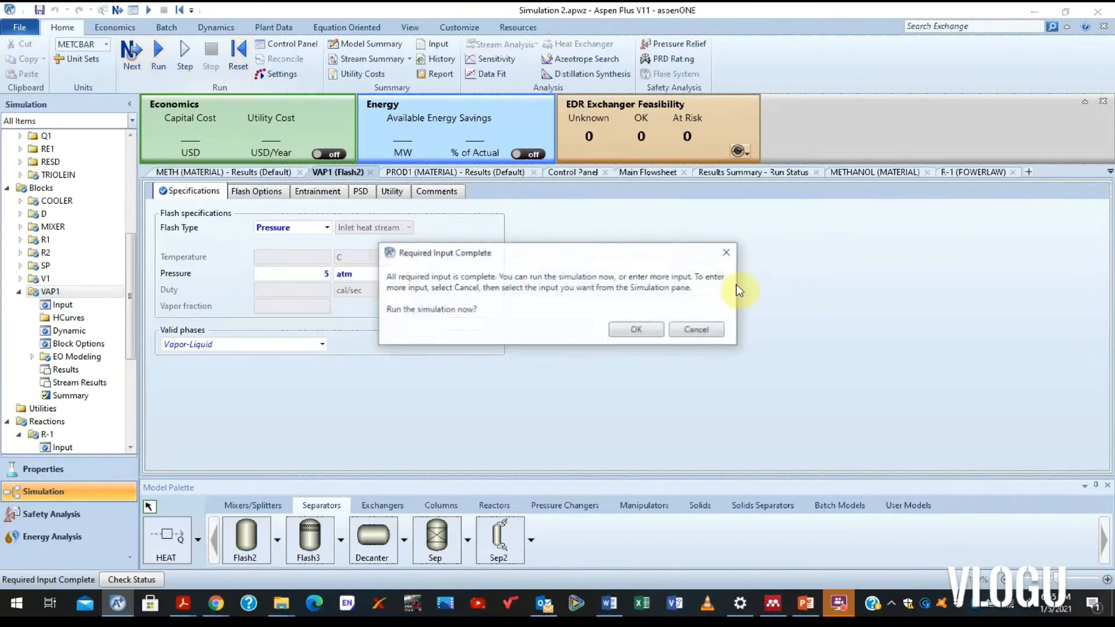
pyautogui.click(642, 331)
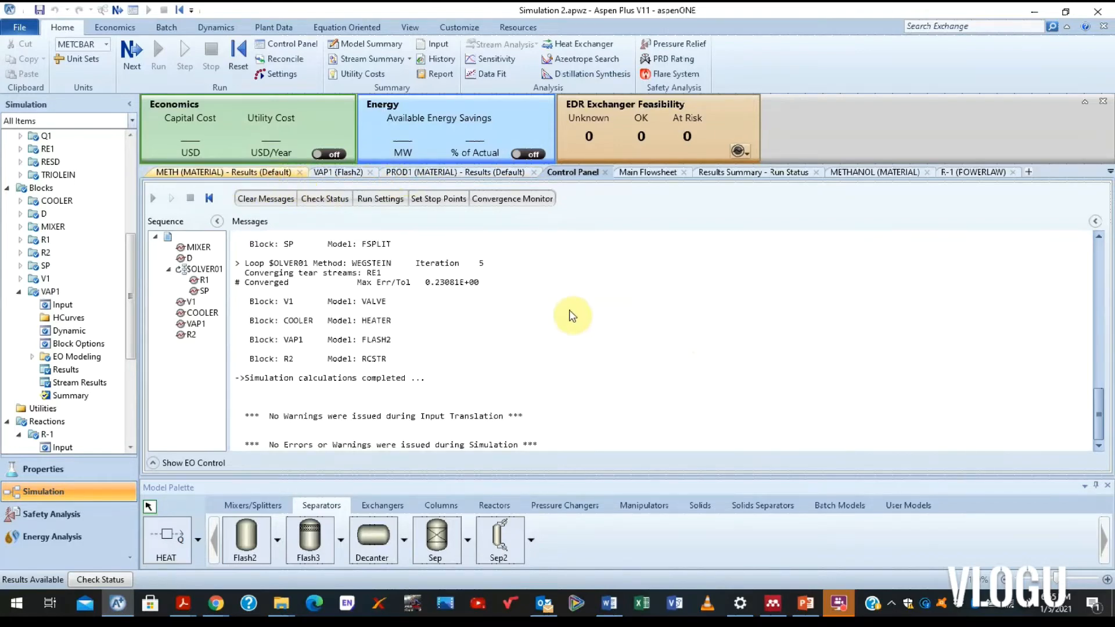
# - Check the component mass fractions of stream METH for the 5 atm flash
pyautogui.click(262, 172)
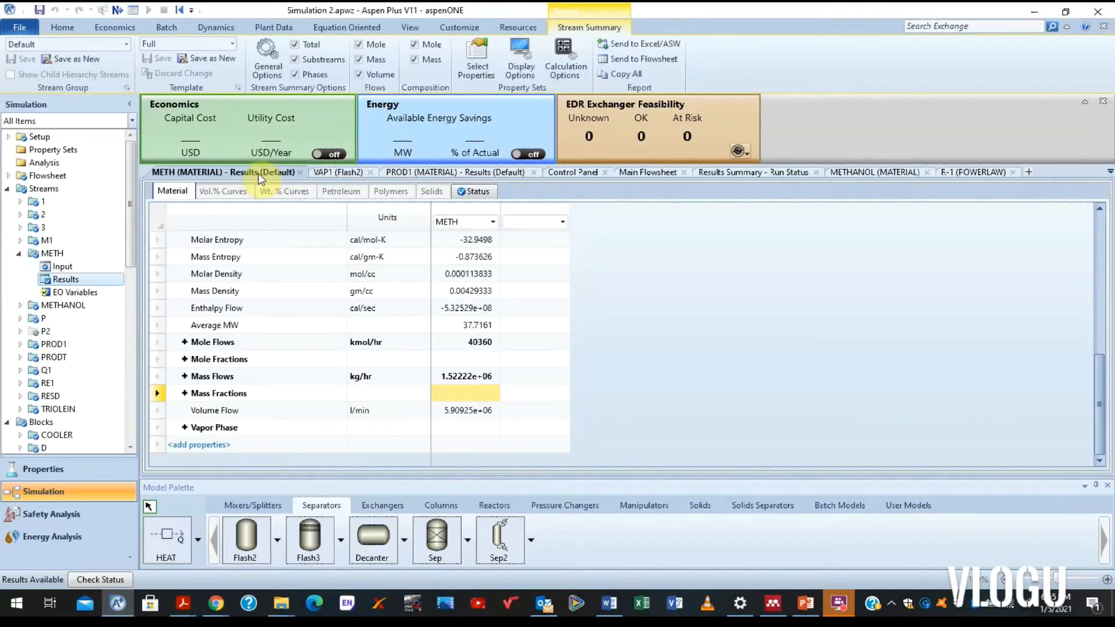
pyautogui.click(188, 393)
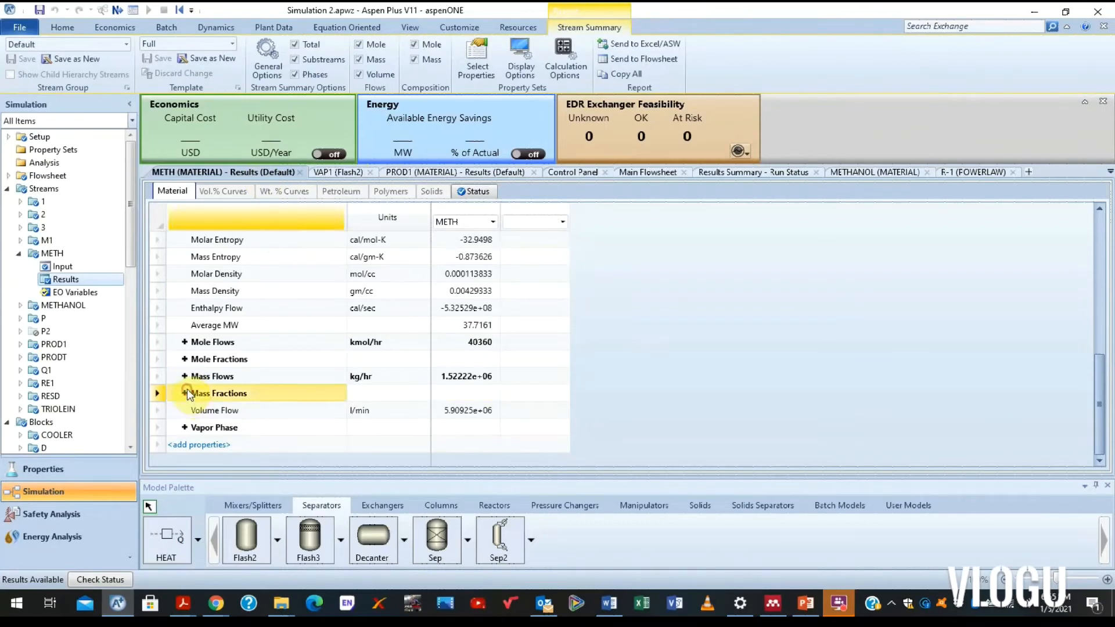
pyautogui.click(185, 393)
pyautogui.scroll(-2, 603, 336)
pyautogui.scroll(-2, 606, 340)
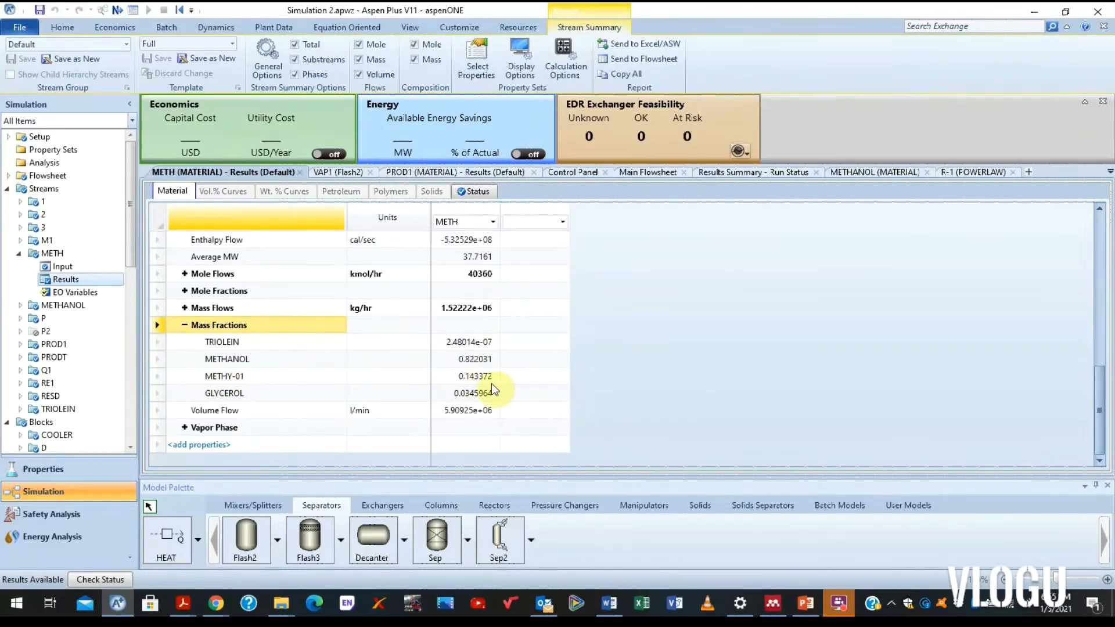
# - Raise the flash pressure of block VAP1 to 10 atm
pyautogui.click(326, 170)
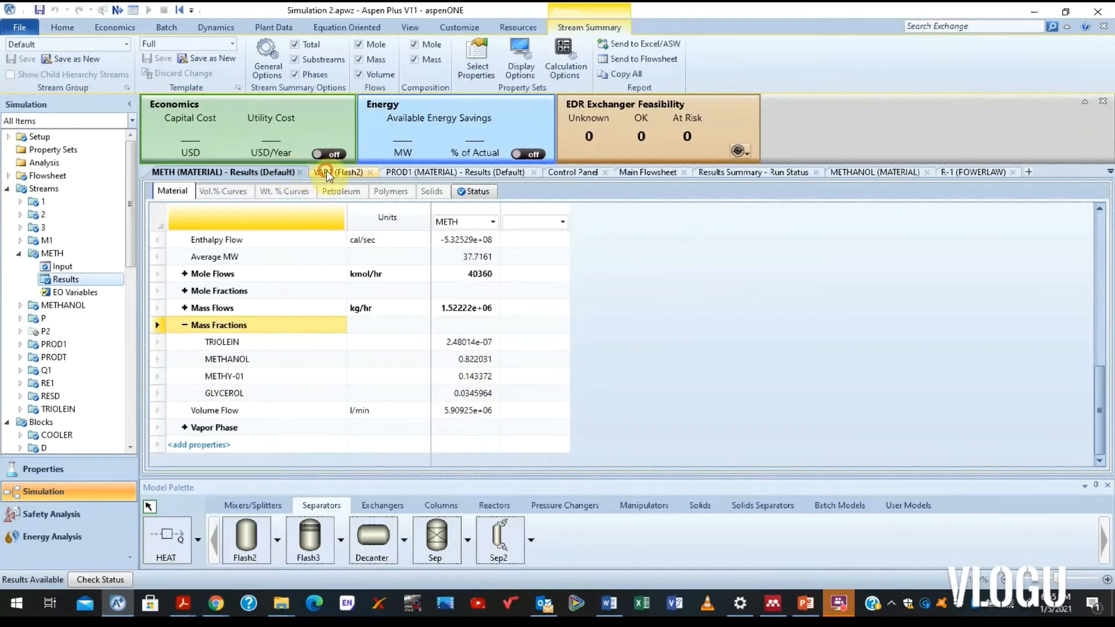
pyautogui.click(305, 274)
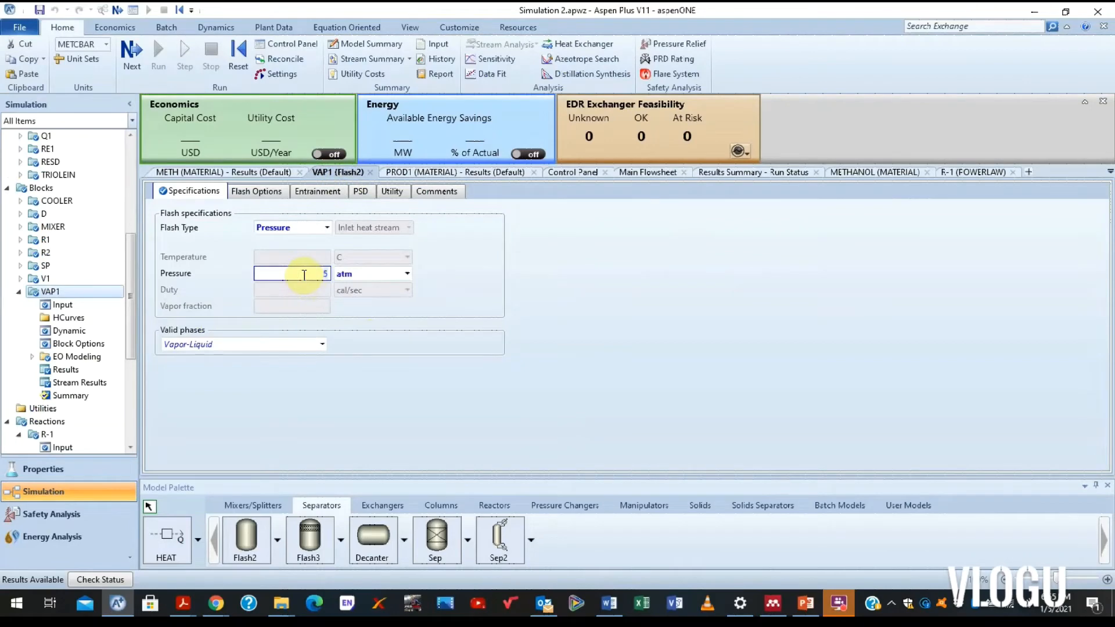
pyautogui.press('BackSpace')
pyautogui.write('10')
pyautogui.click(662, 281)
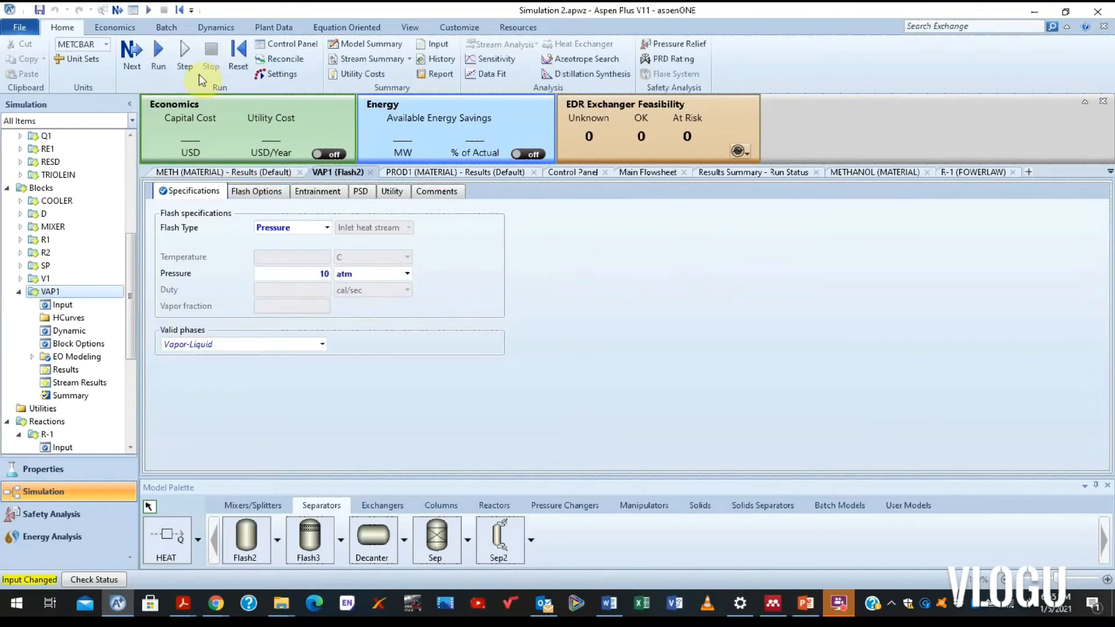
# - Purge the earlier results by reinitializing the simulation, and rerun it with the 10 atm flash pressure
pyautogui.click(236, 55)
pyautogui.click(488, 337)
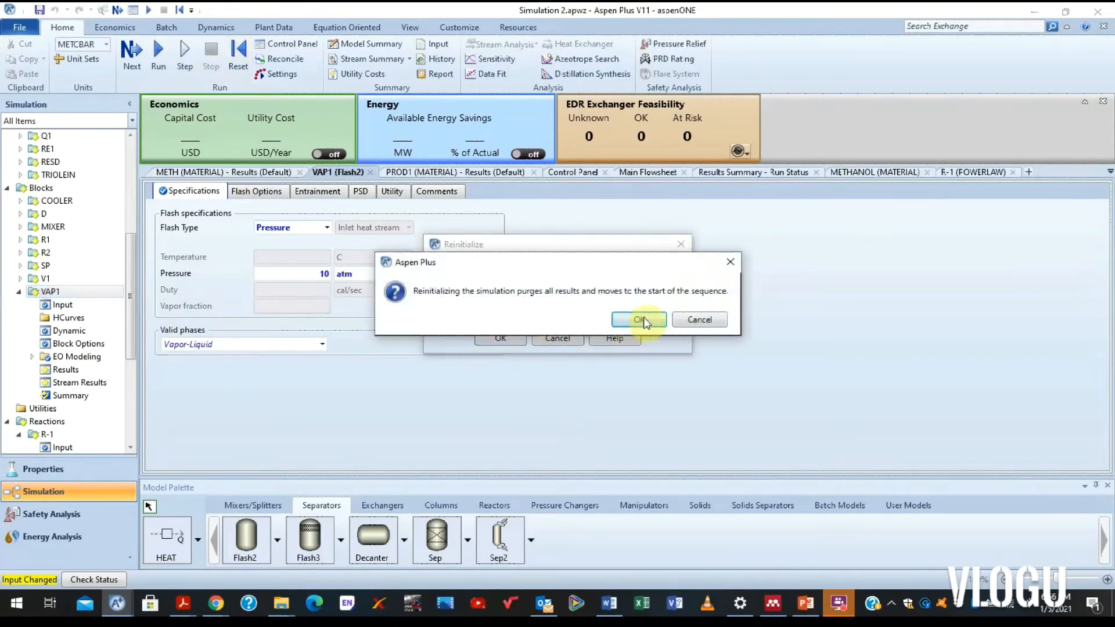
pyautogui.click(644, 320)
pyautogui.click(644, 331)
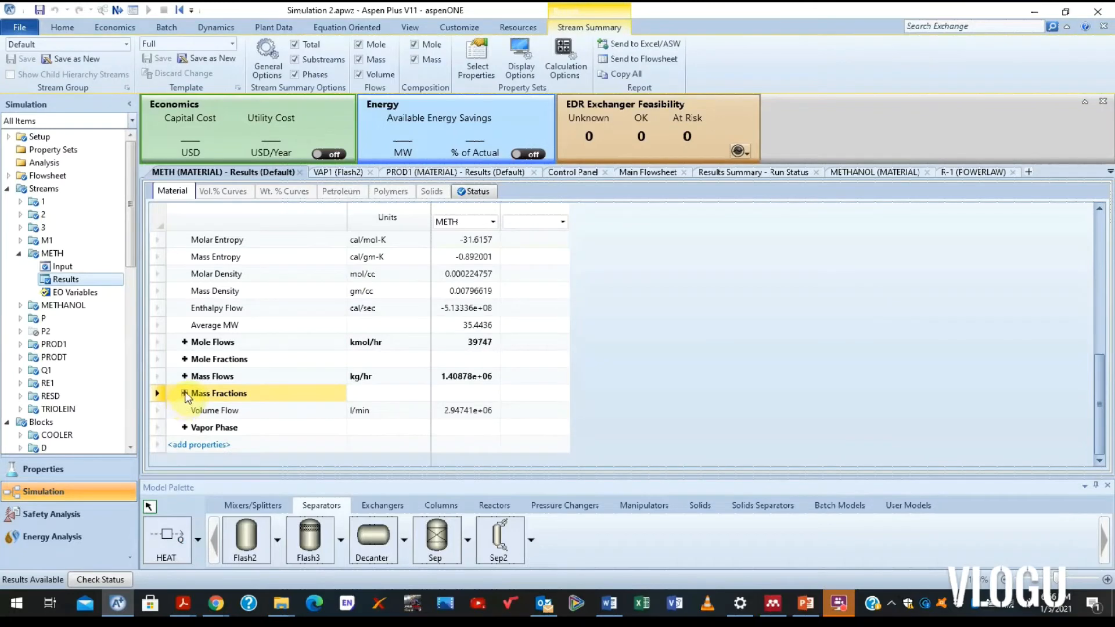
# - Examine the METHY-01 and GLYCEROL mass fractions of stream METH for the 10 atm flash
pyautogui.click(185, 393)
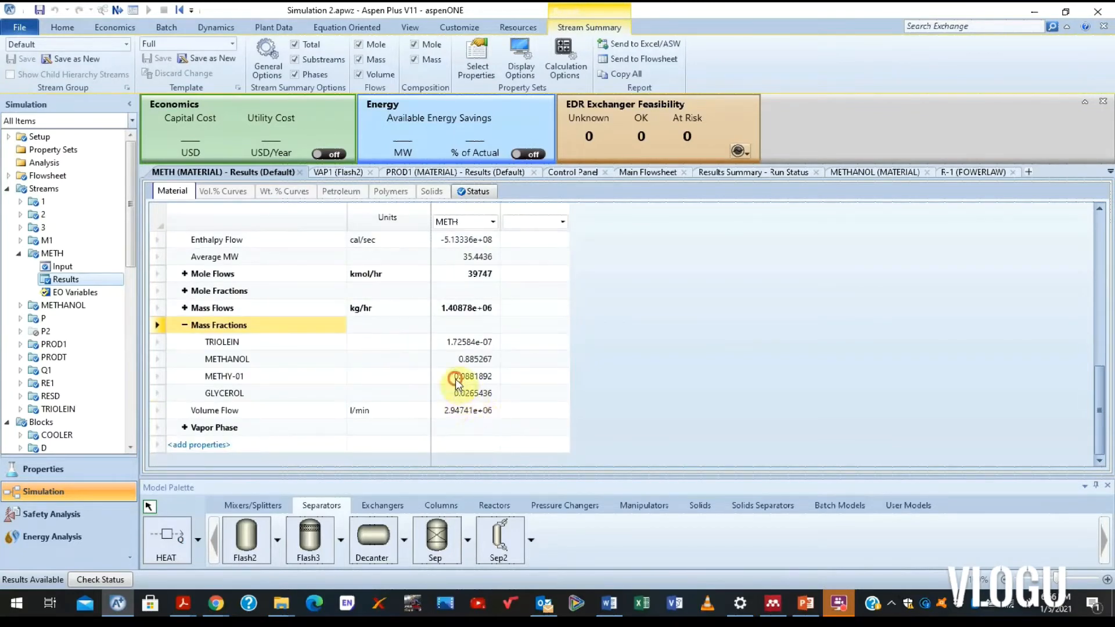
pyautogui.click(465, 377)
pyautogui.click(470, 393)
pyautogui.click(465, 378)
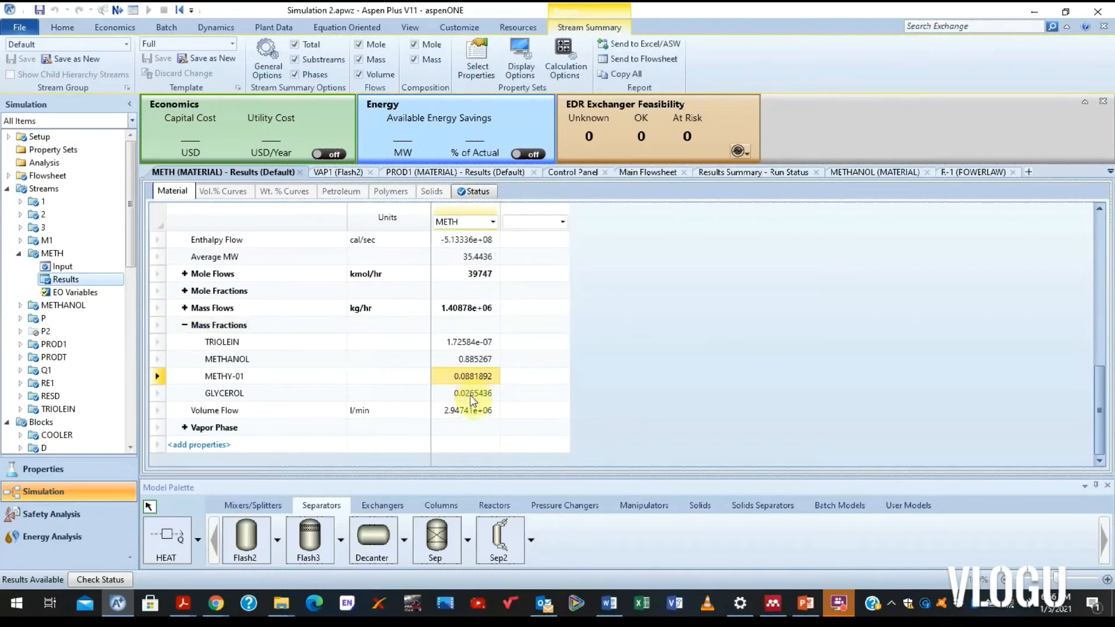
pyautogui.click(470, 395)
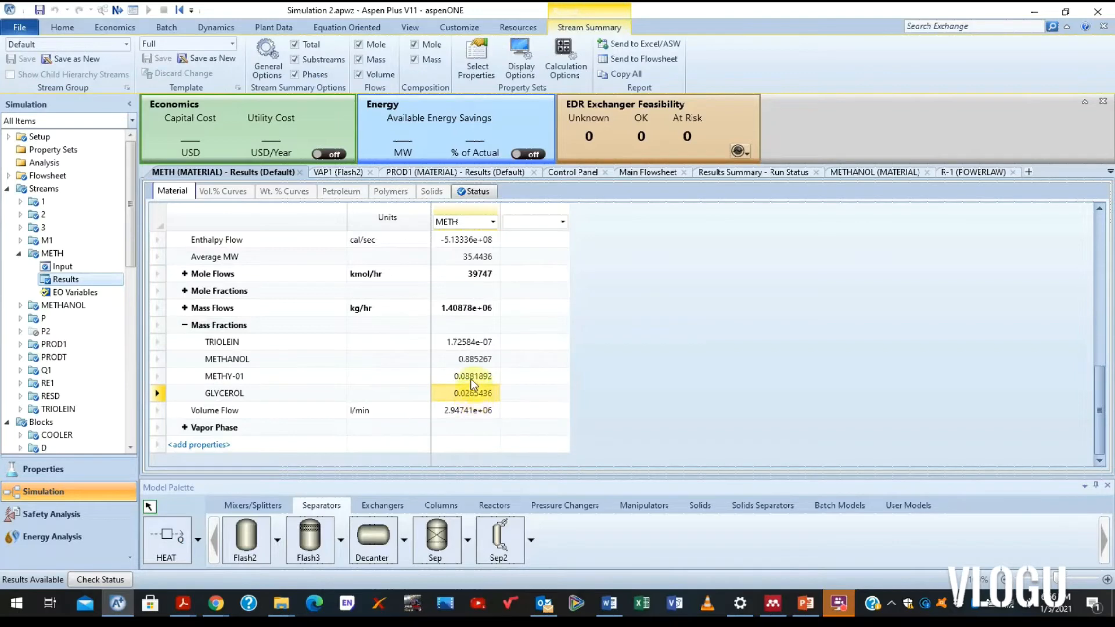
pyautogui.click(472, 377)
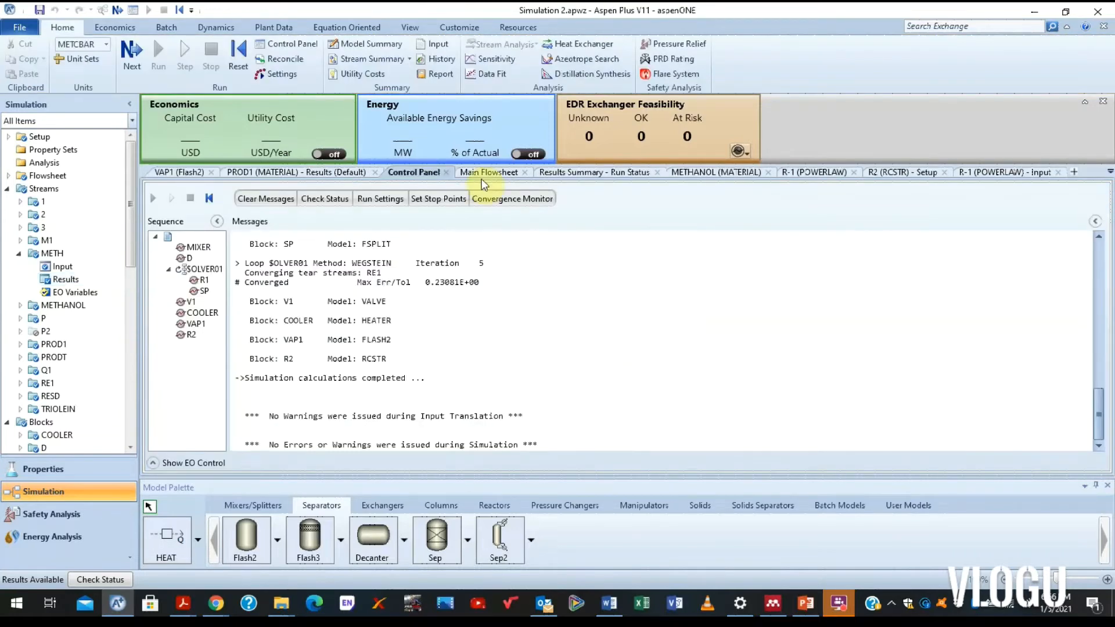
# - Review the main flowsheet, the VAP1 flash specifications and the results of stream PROD1
pyautogui.click(483, 172)
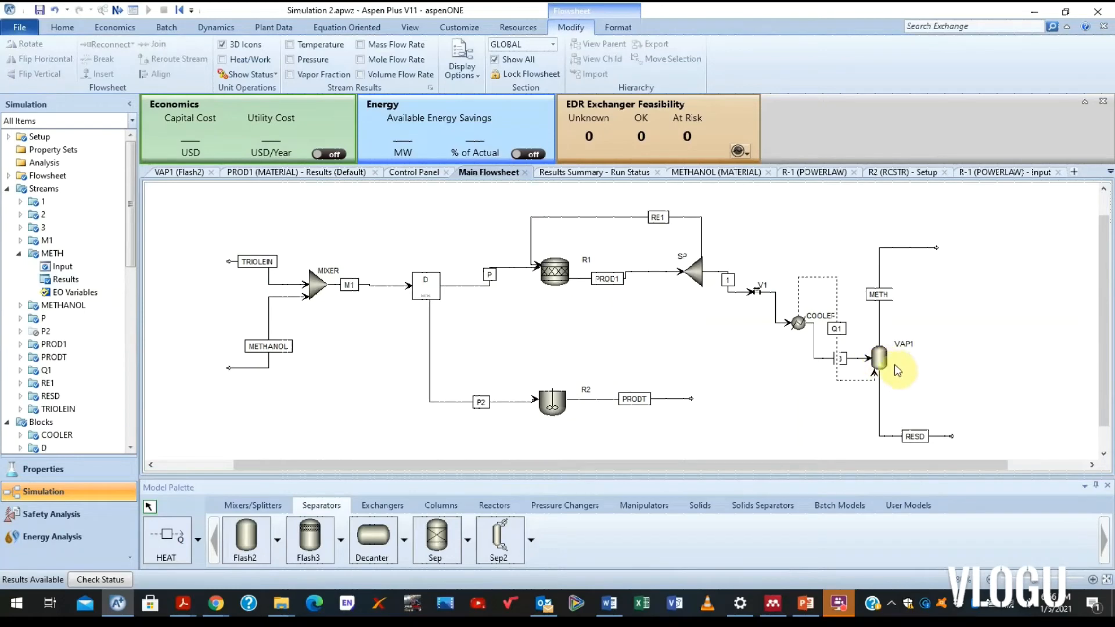
pyautogui.scroll(-1, 904, 378)
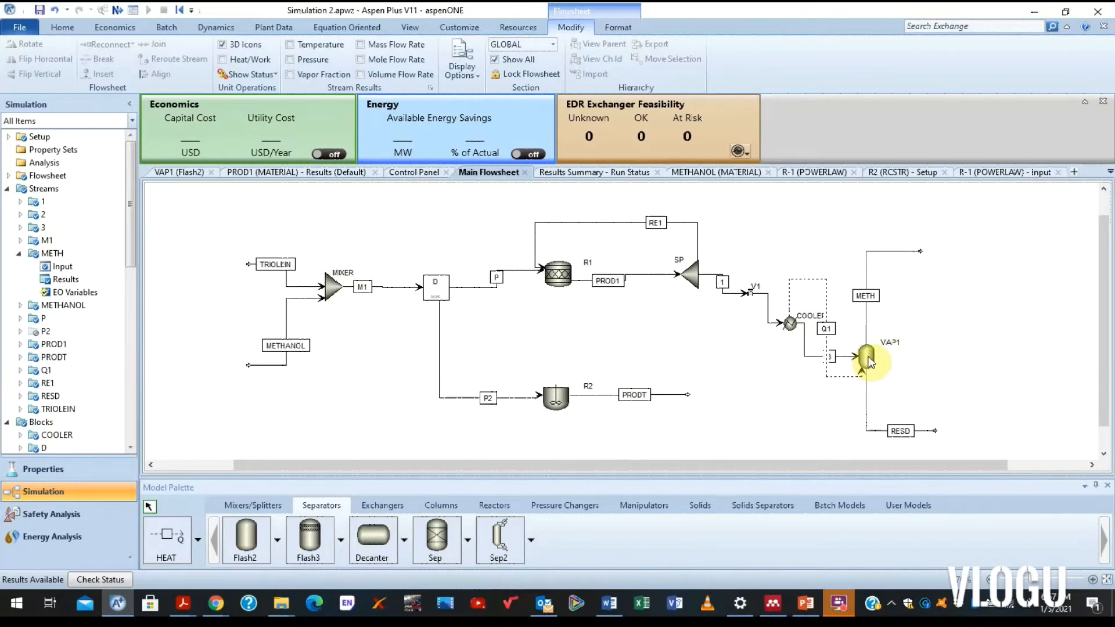
pyautogui.click(160, 173)
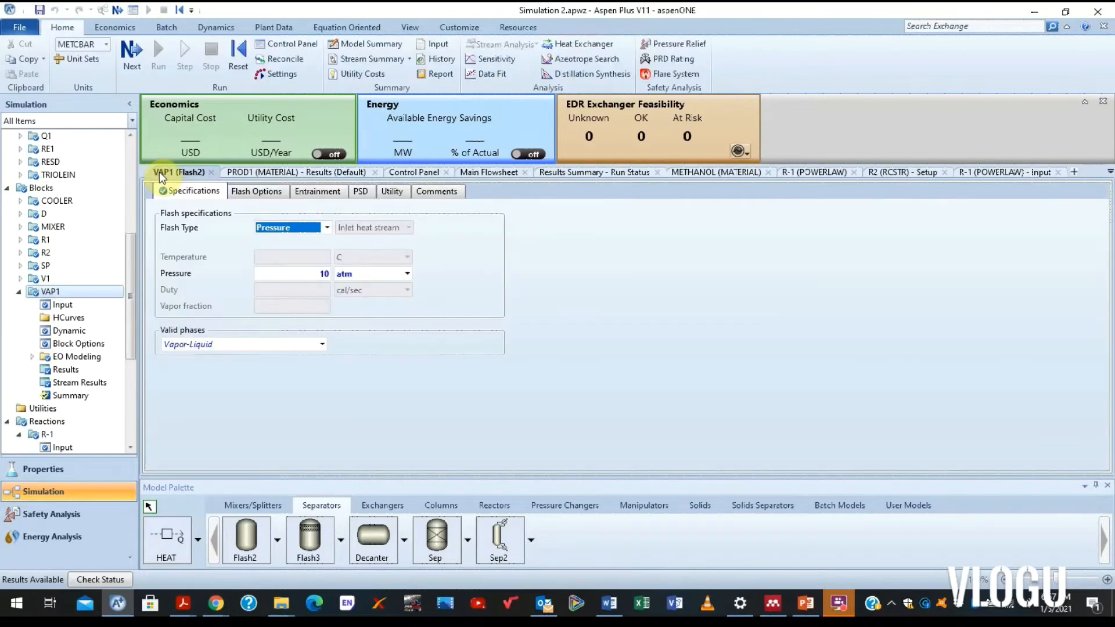
pyautogui.click(253, 169)
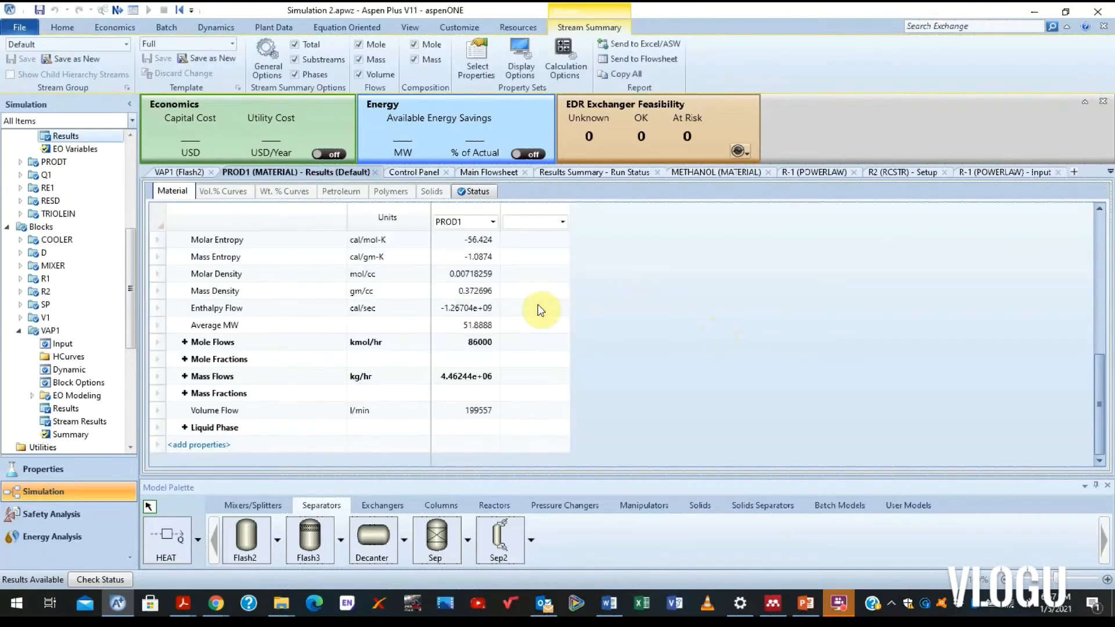
# - Open the stream results of RESD, the lower outlet of VAP1, from the main flowsheet
pyautogui.click(478, 173)
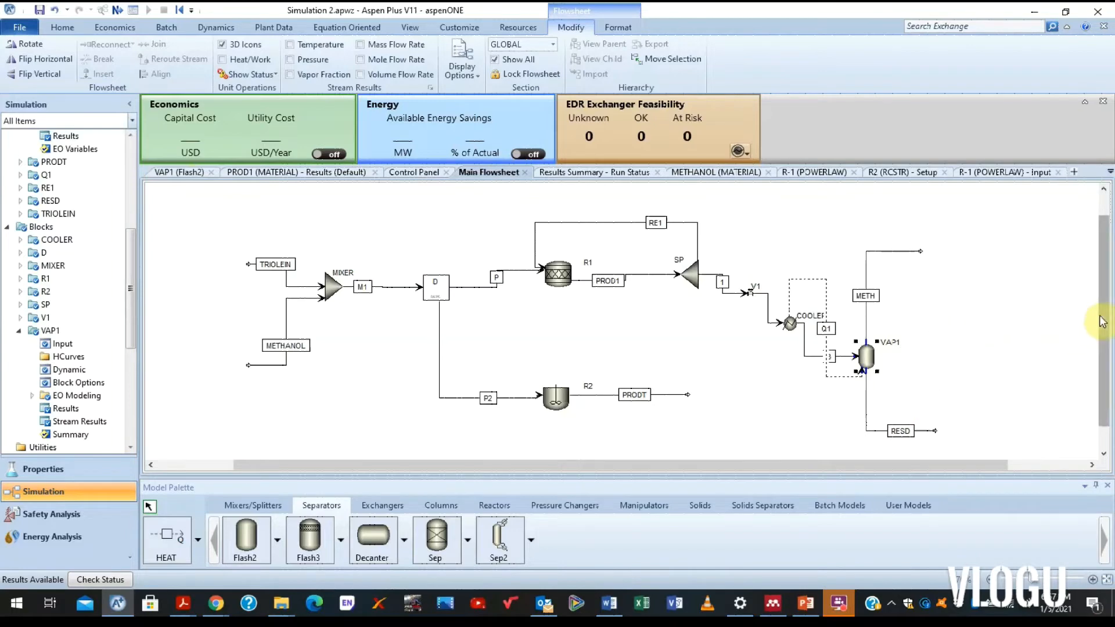
pyautogui.moveTo(1099, 316); pyautogui.dragTo(1108, 400)
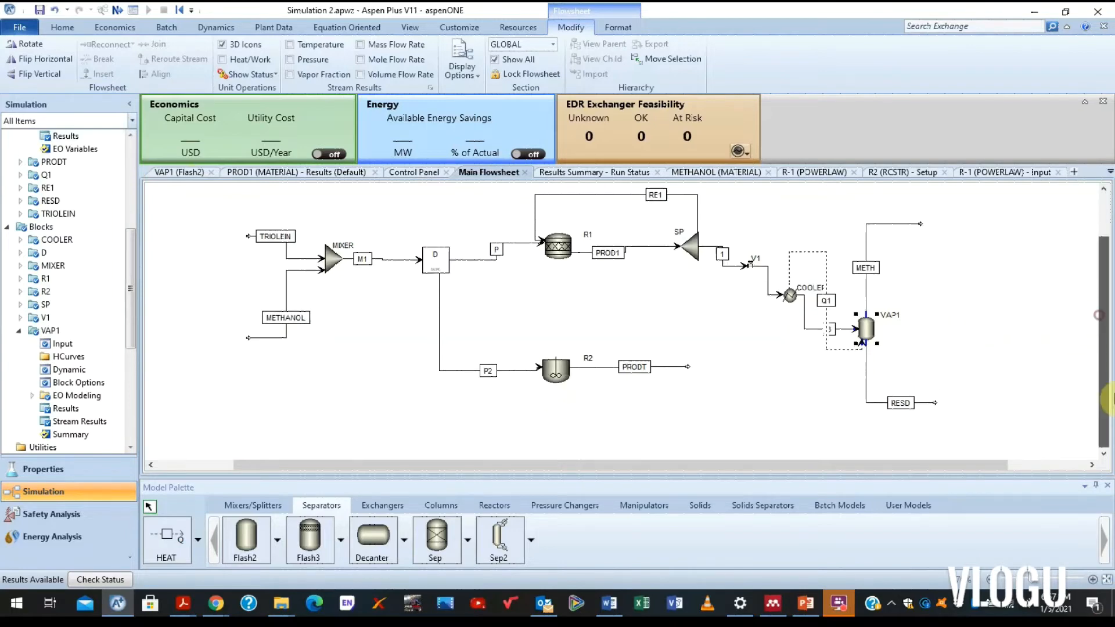
pyautogui.rightClick(875, 403)
pyautogui.click(936, 146)
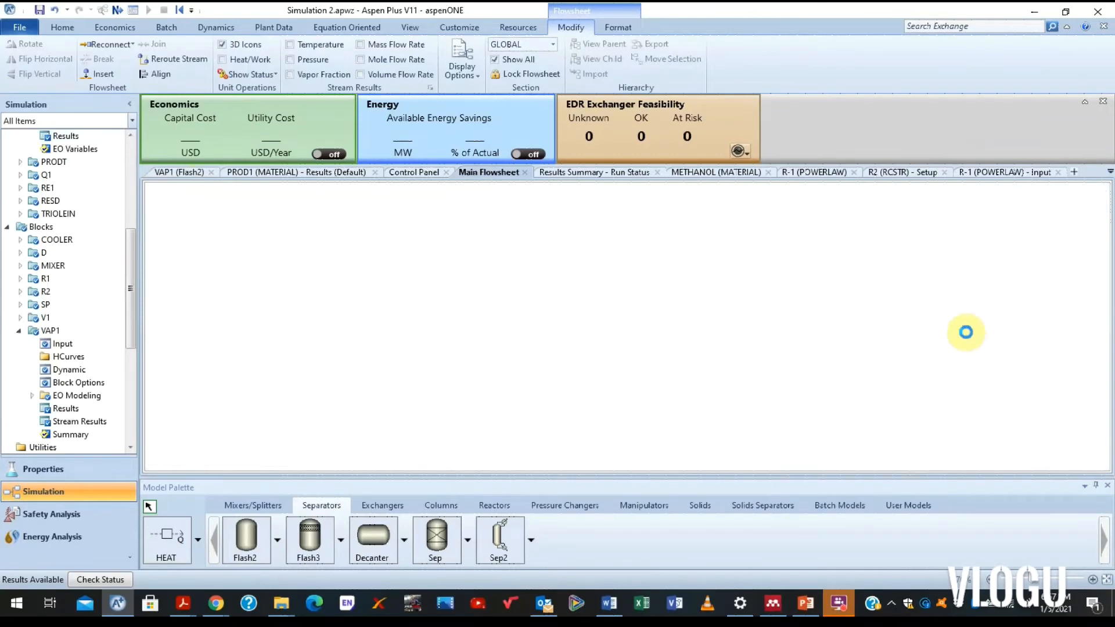
# - Examine the component mass fractions in the RESD stream results
pyautogui.scroll(-6, 967, 338)
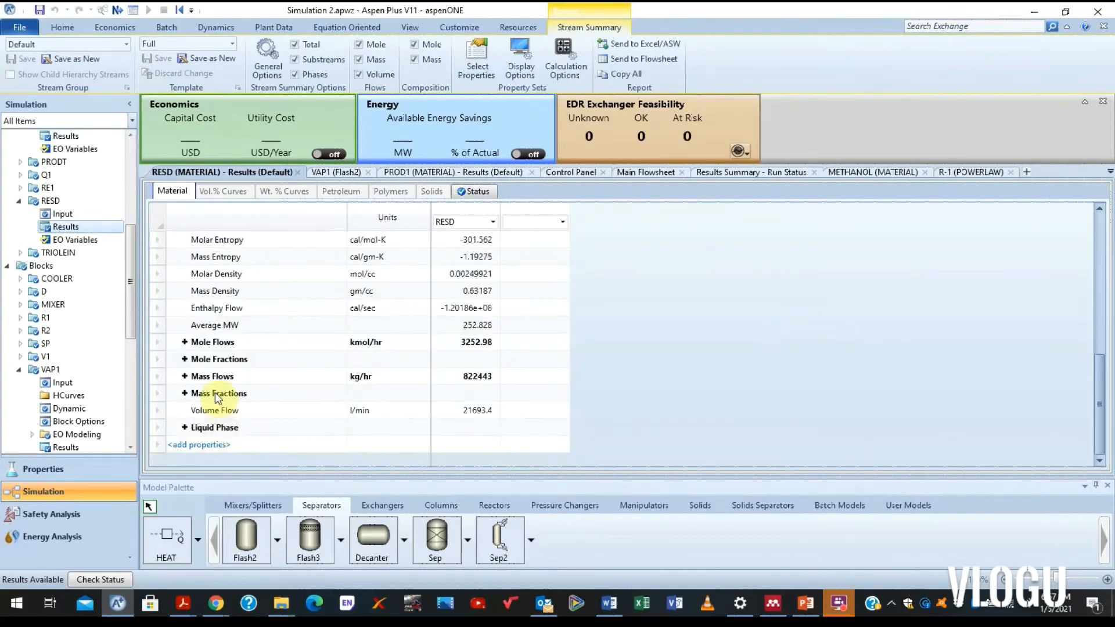
pyautogui.click(181, 392)
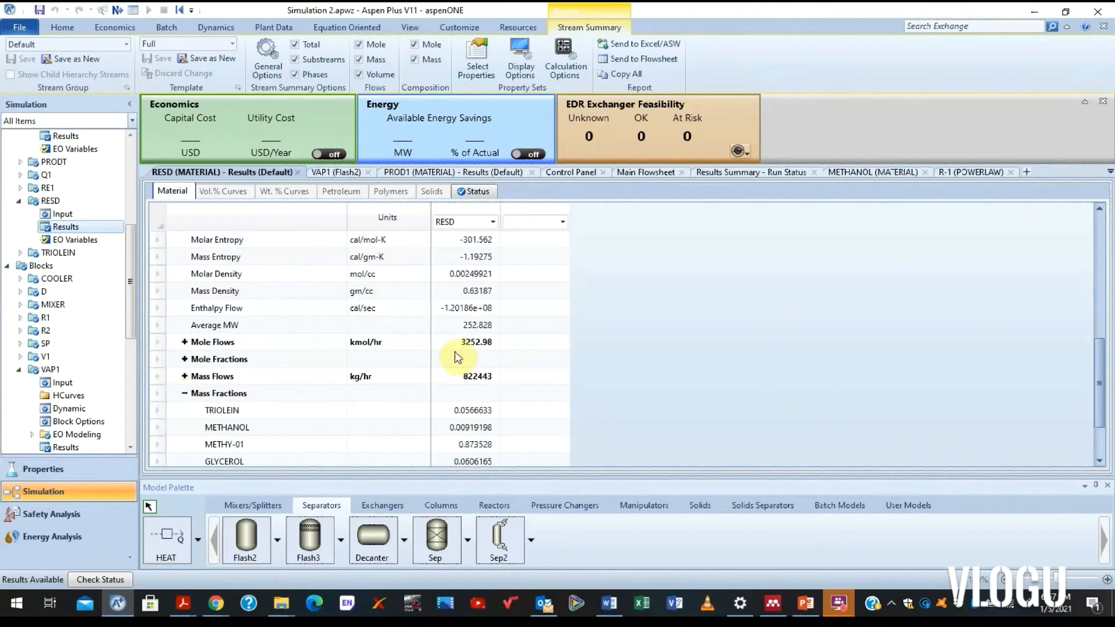
pyautogui.scroll(-2, 560, 349)
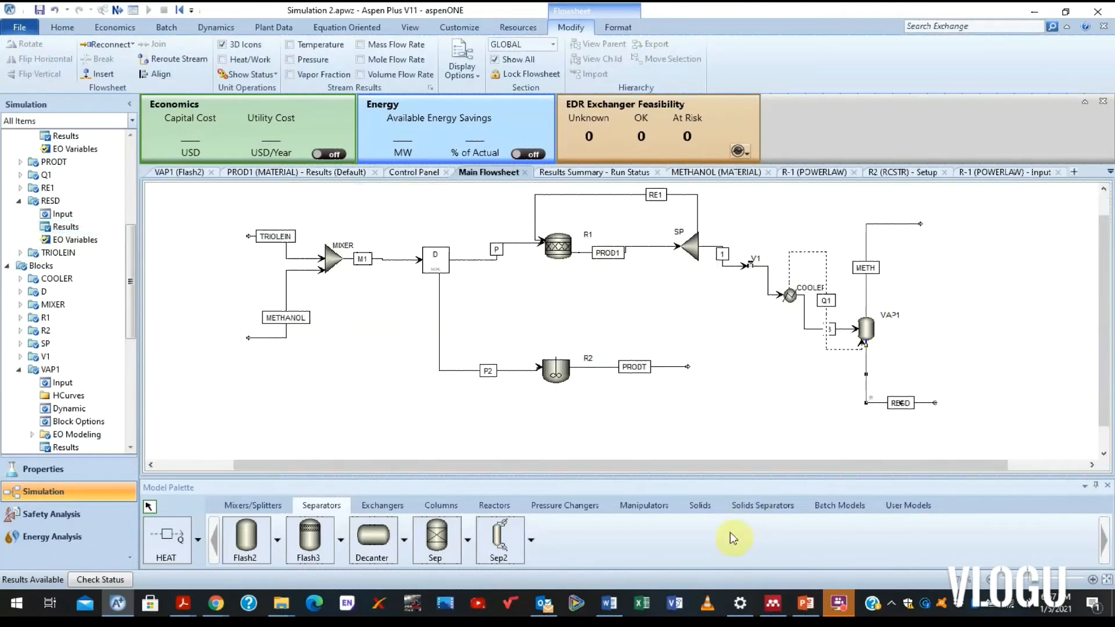
# - Switch to the Word document to check the component boiling temperatures, and return to the Aspen Plus flowsheet
pyautogui.moveTo(611, 601)
pyautogui.click(617, 575)
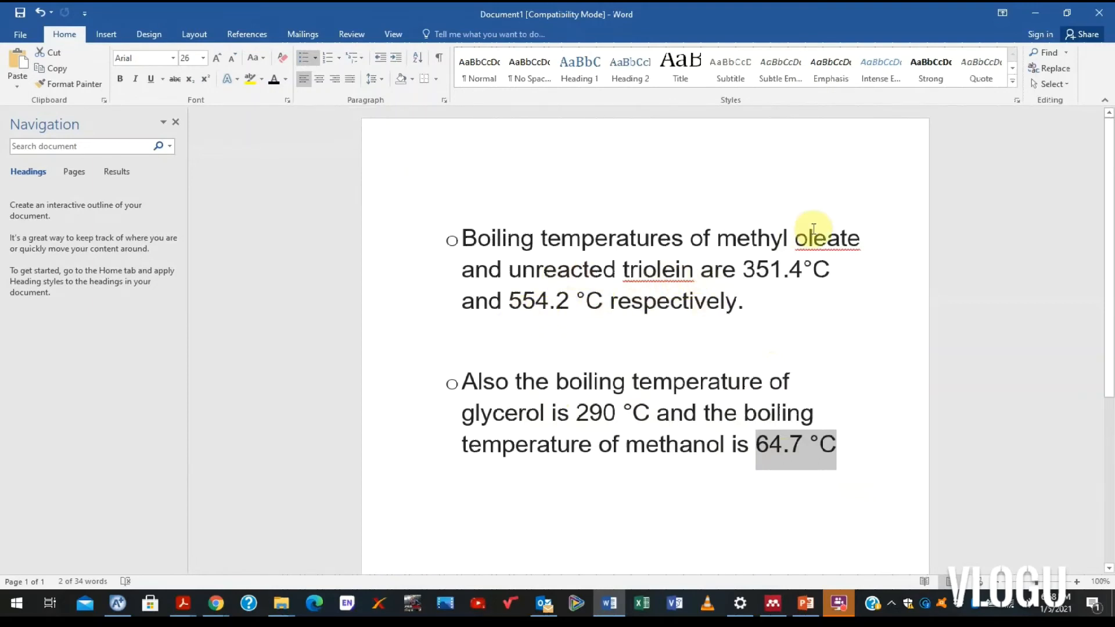
pyautogui.click(1034, 14)
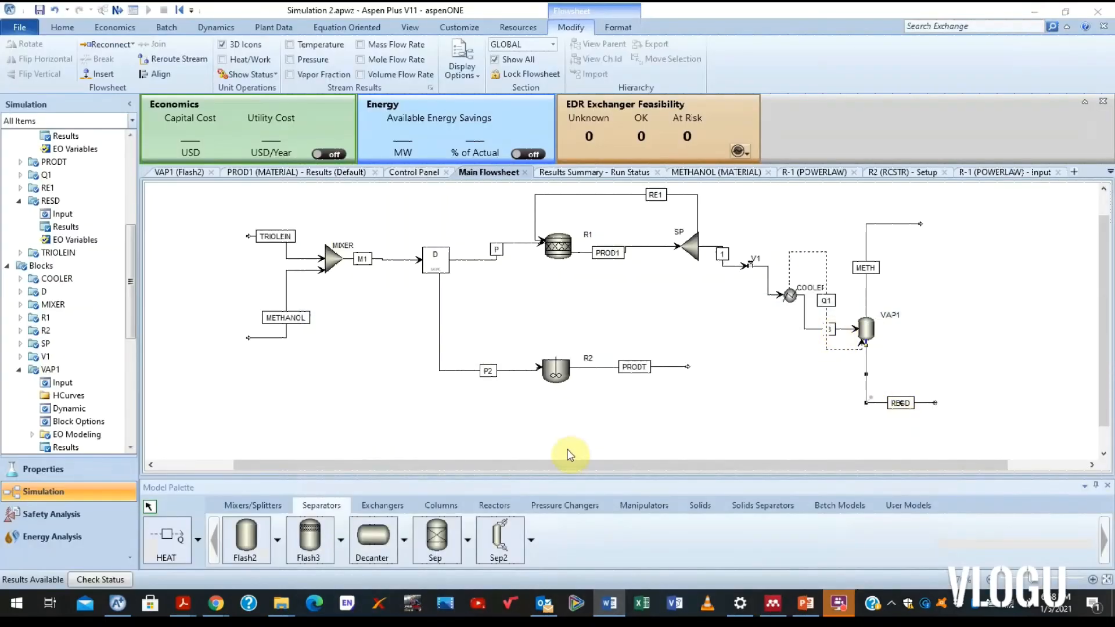
# - Place a Dupl manipulator block named D2 beside the free end of stream RESD
pyautogui.click(440, 506)
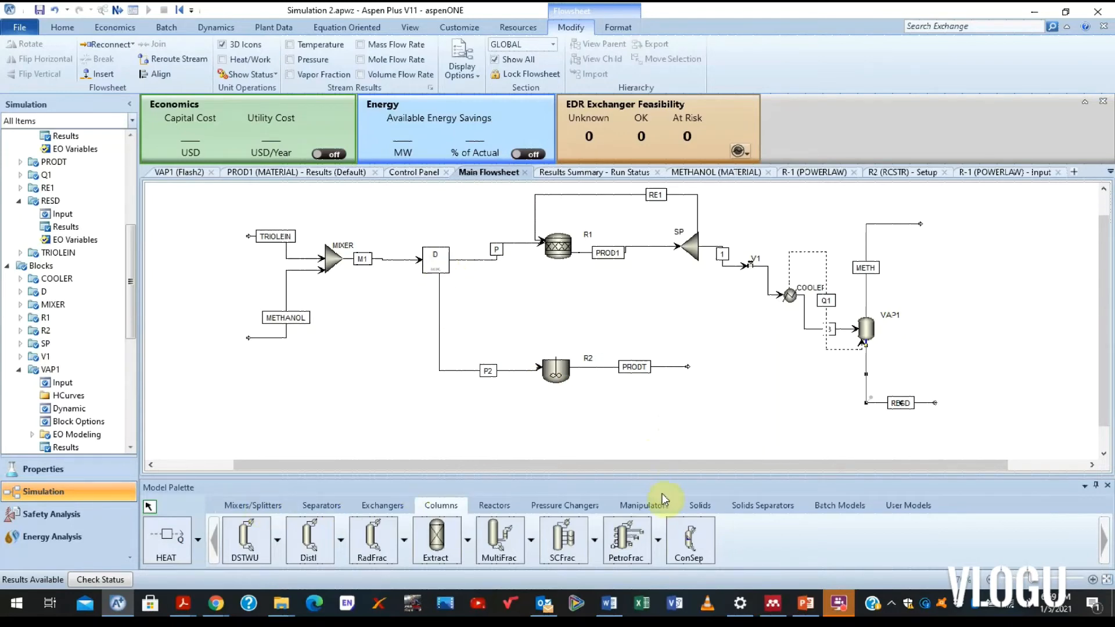
pyautogui.click(646, 506)
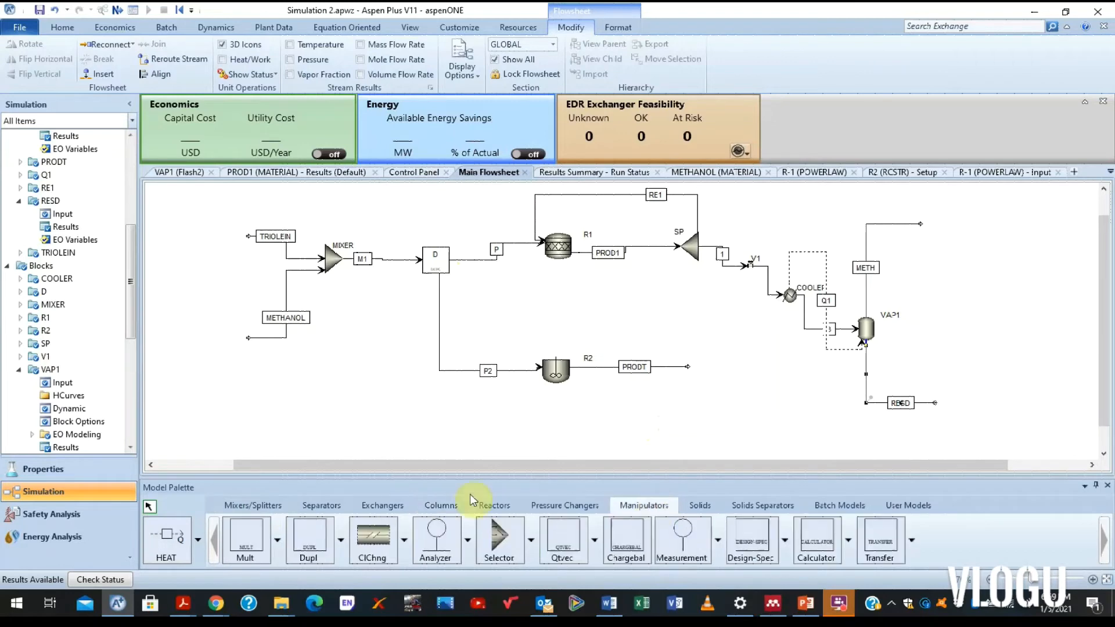
pyautogui.click(306, 540)
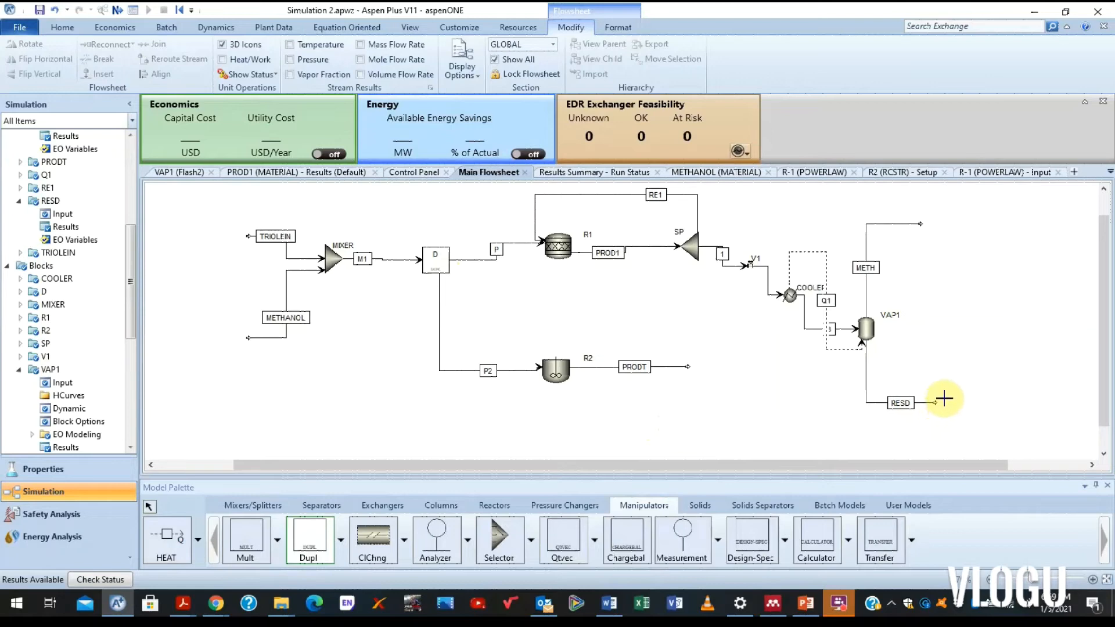
pyautogui.click(937, 418)
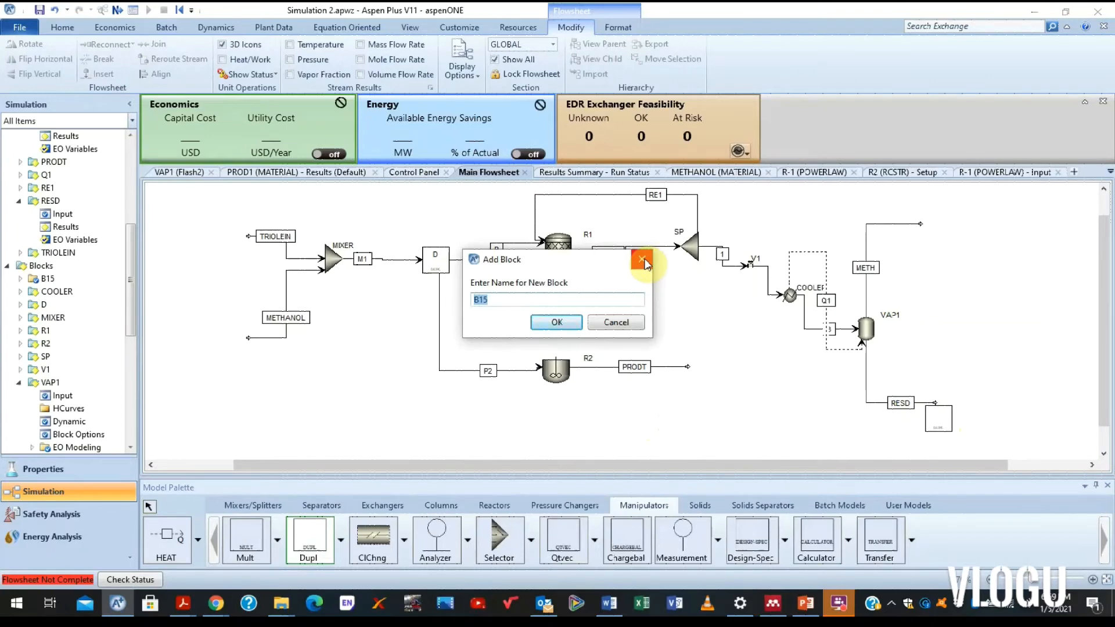
pyautogui.write('D3')
pyautogui.press('BackSpace')
pyautogui.write('2')
pyautogui.click(574, 323)
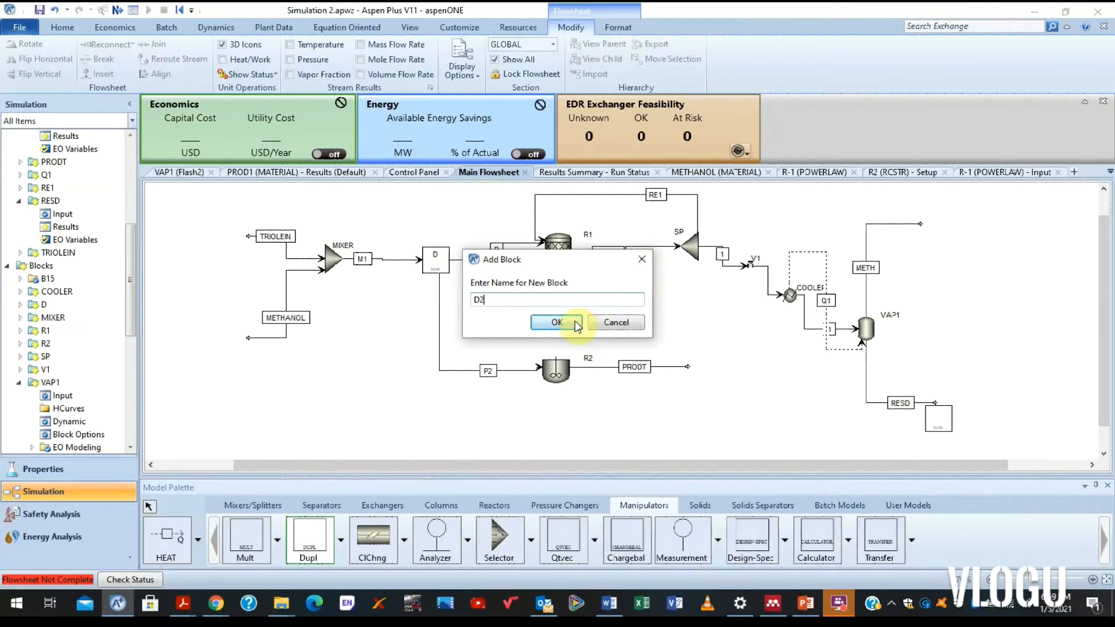
pyautogui.click(149, 505)
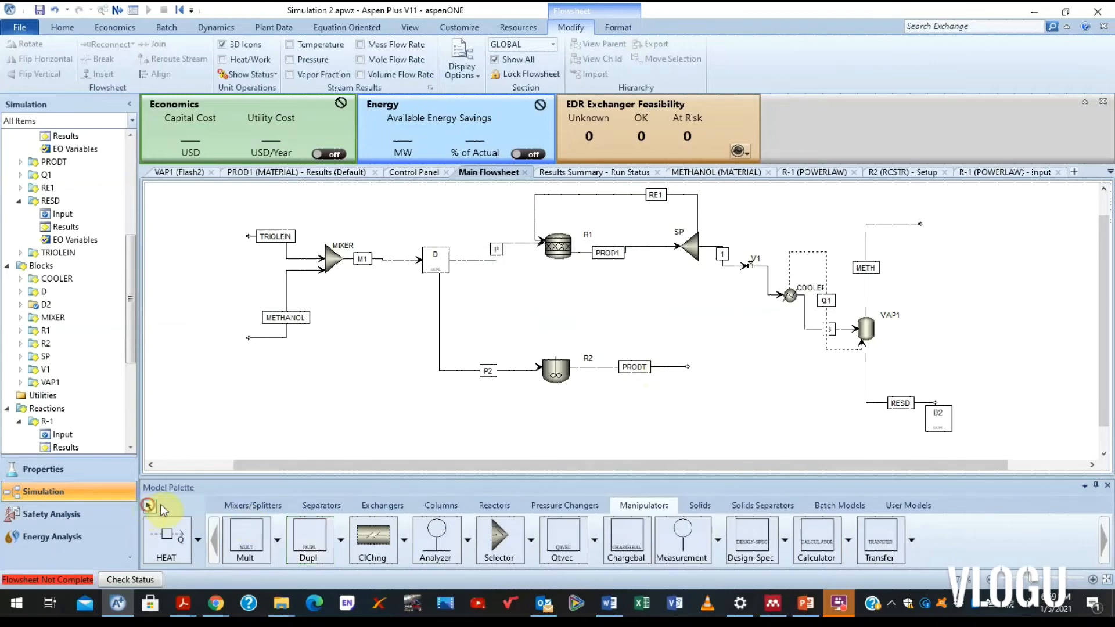
# - Reconnect the destination of stream RESD to the inlet of block D2
pyautogui.rightClick(877, 402)
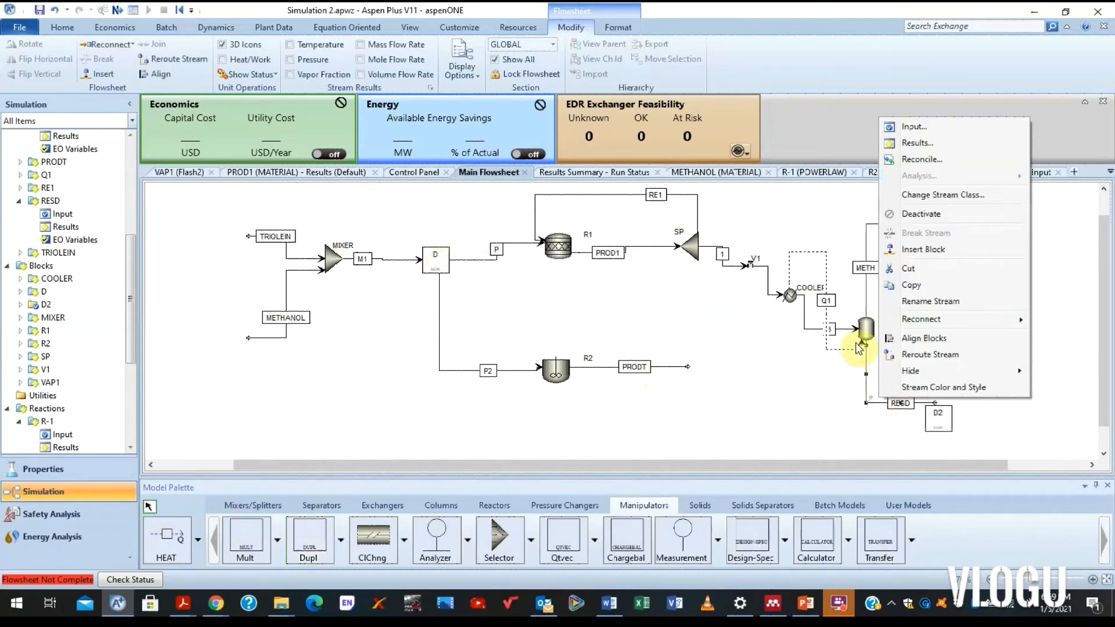
pyautogui.moveTo(915, 320)
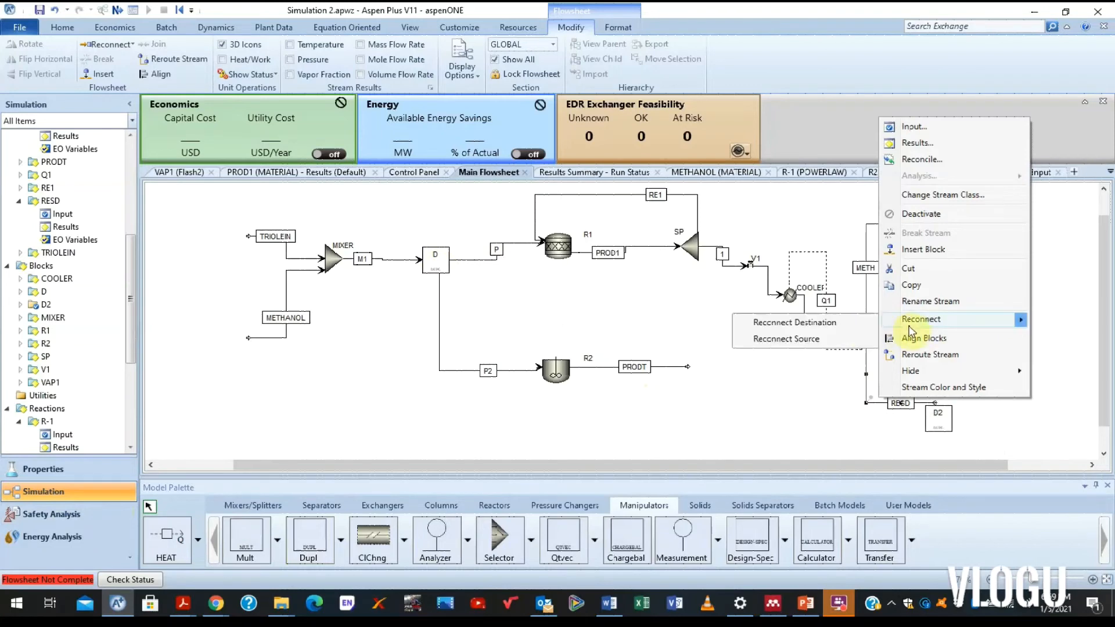
pyautogui.click(836, 320)
pyautogui.click(917, 417)
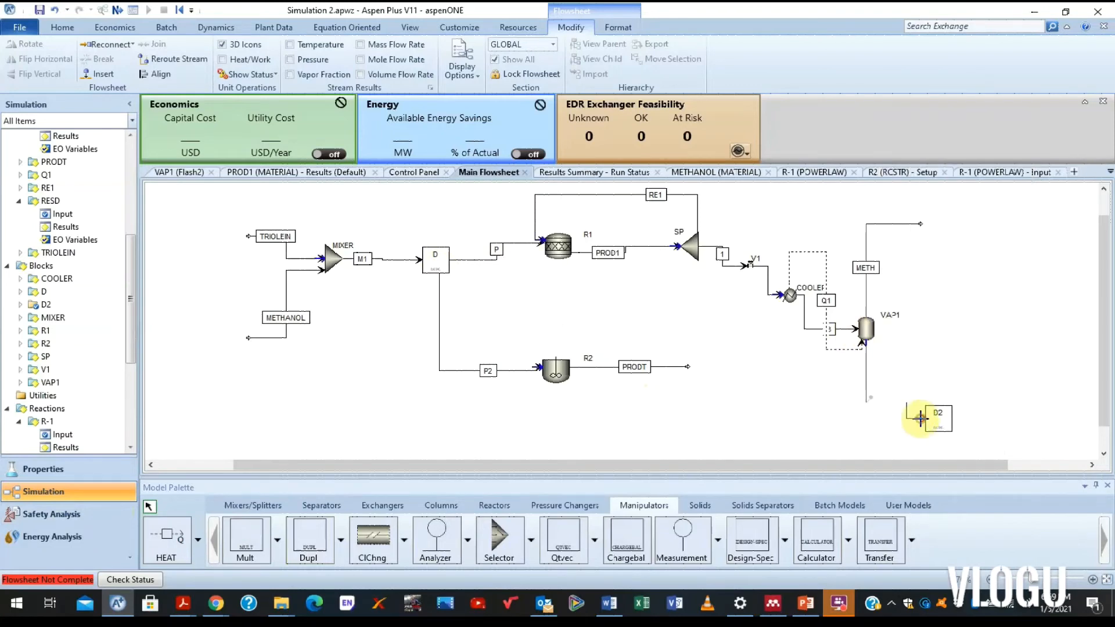
# - Add a material stream named 4 from the D2 outlet, routed upward to a free end beside VAP1
pyautogui.click(198, 540)
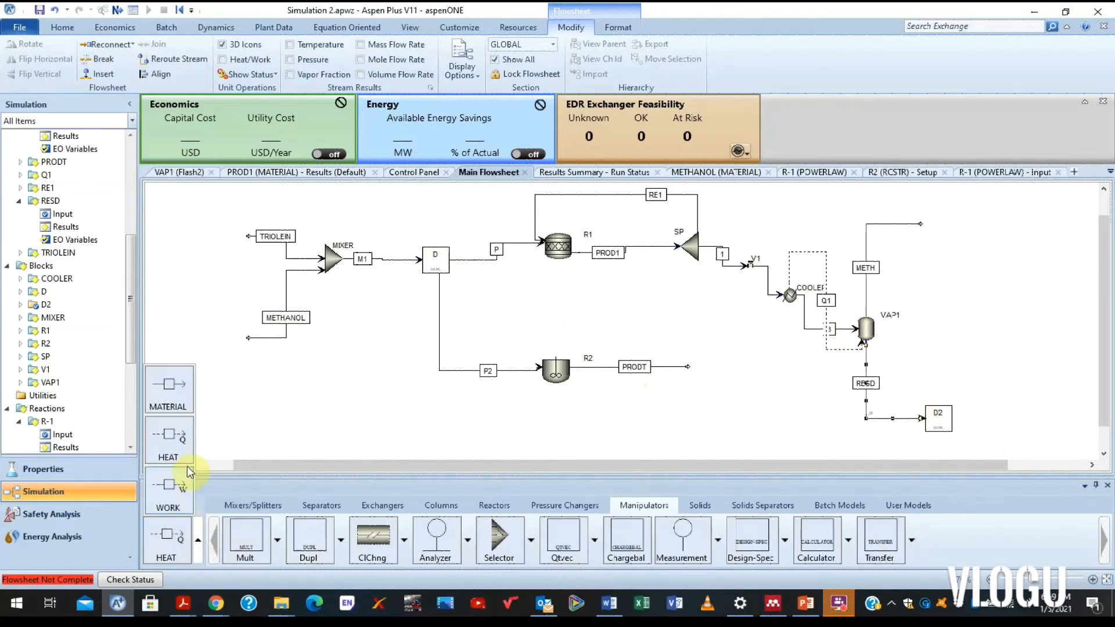
pyautogui.click(167, 395)
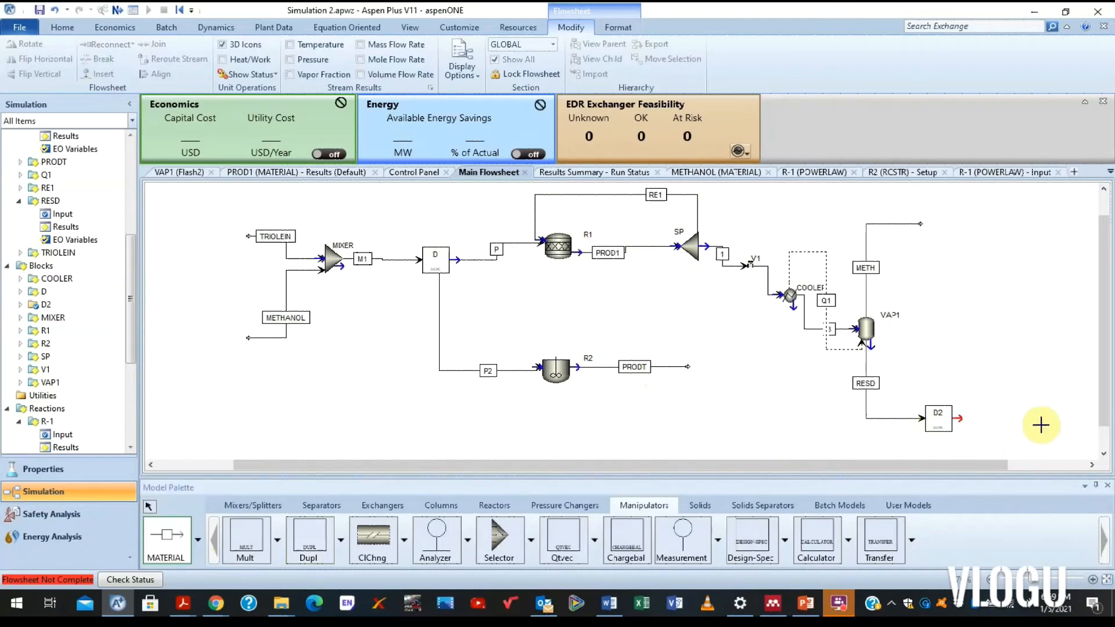
pyautogui.click(957, 418)
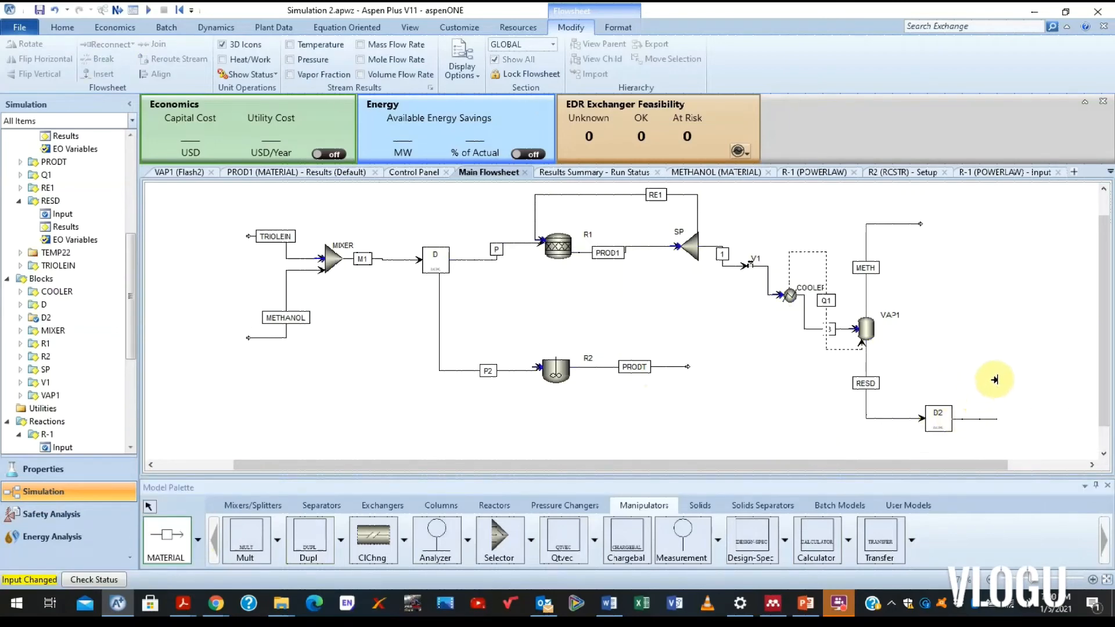
pyautogui.click(984, 317)
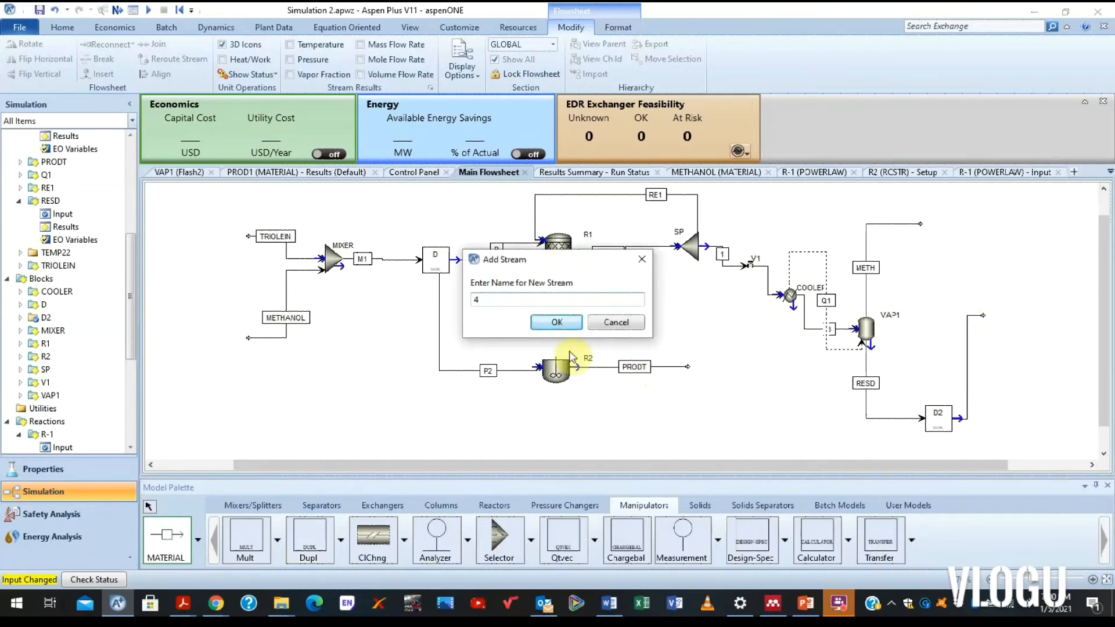
pyautogui.click(561, 323)
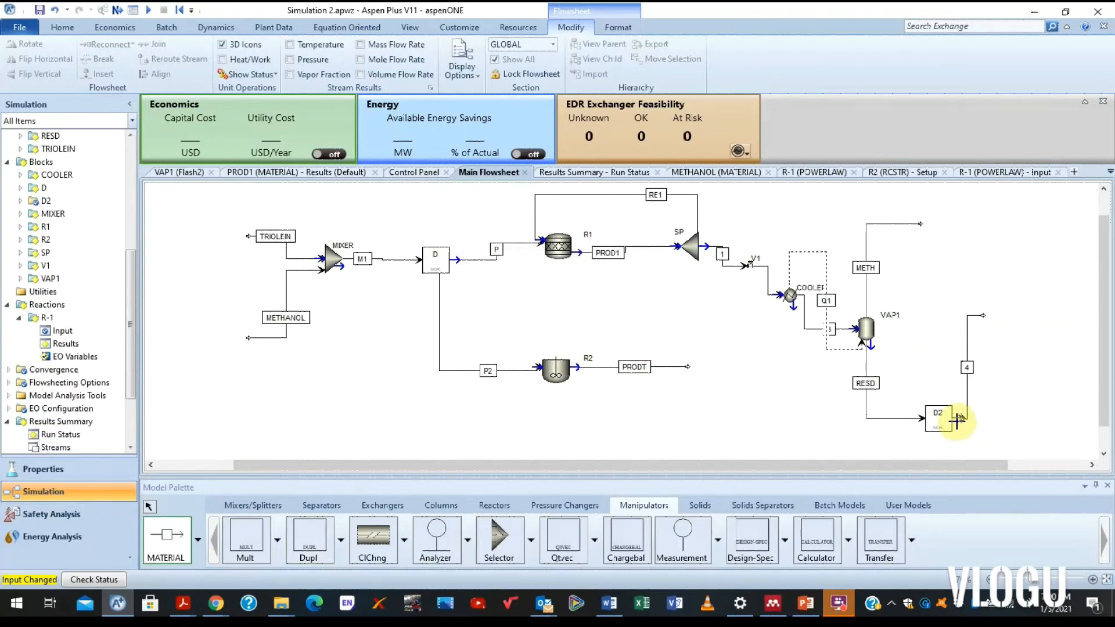
# - Add a second D2 outlet material stream named 5, running sideways below the block
pyautogui.click(945, 444)
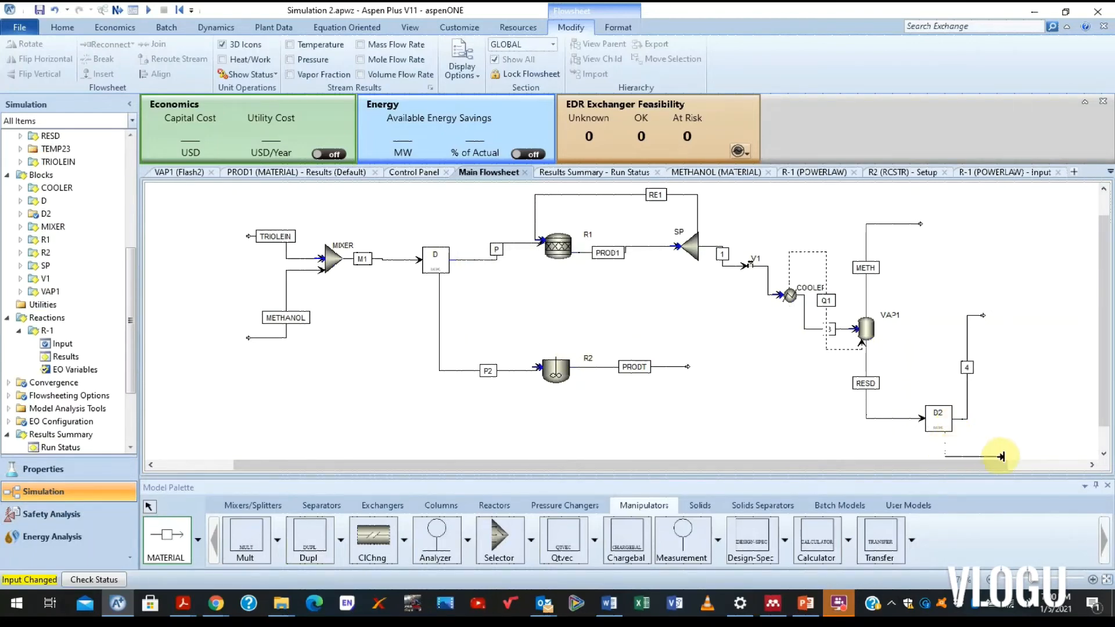
pyautogui.click(1060, 451)
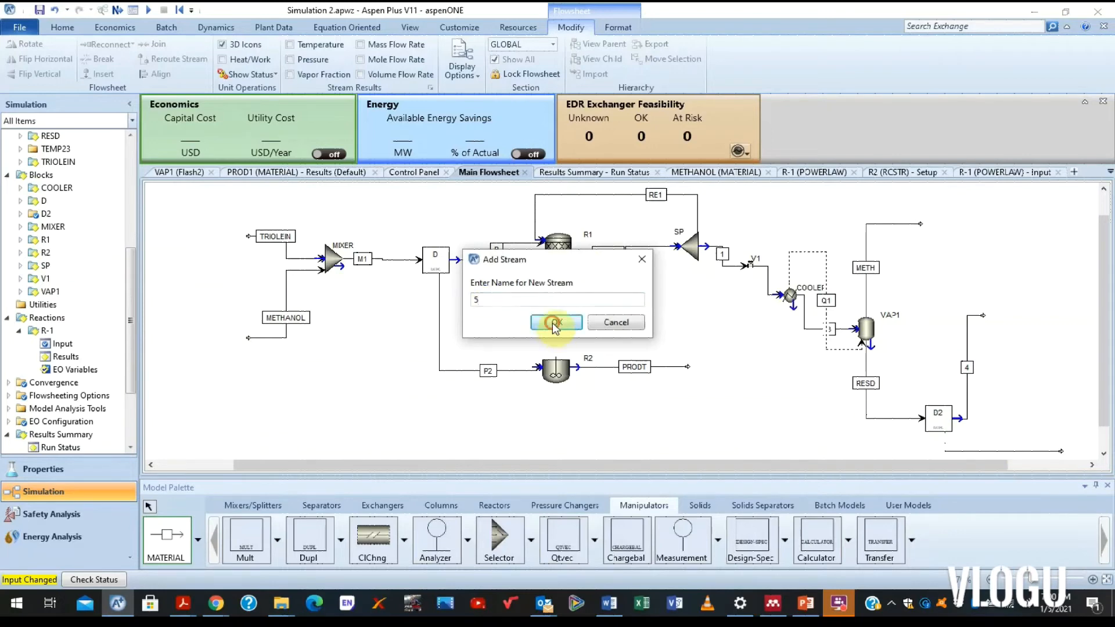
pyautogui.click(617, 323)
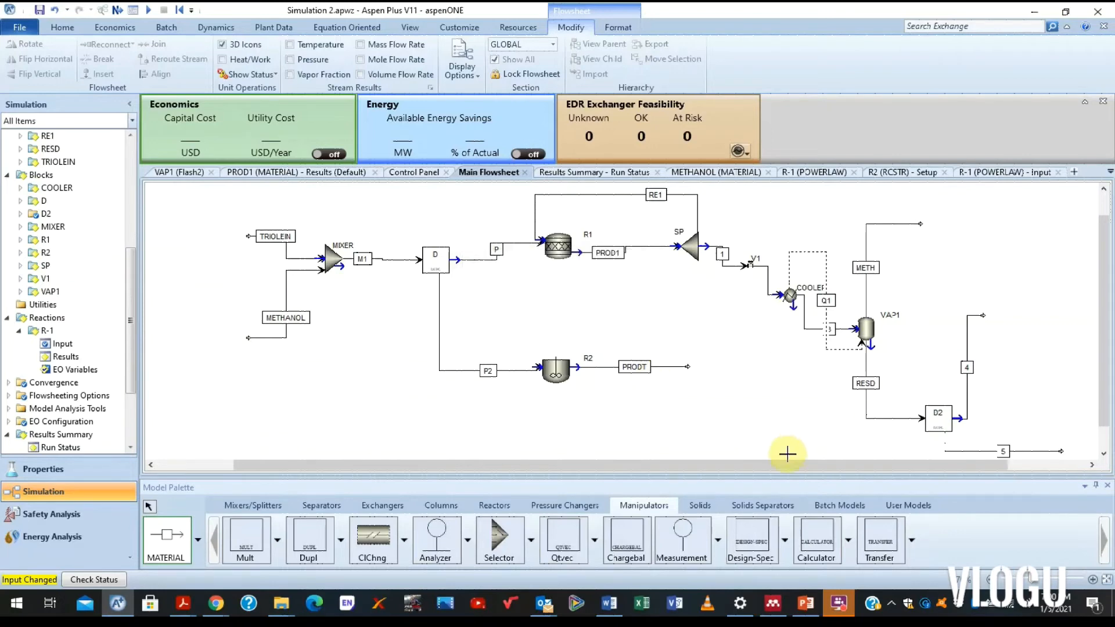
pyautogui.click(149, 506)
# - Place a DSTWU column named C1 at the free end of stream 5
pyautogui.click(431, 507)
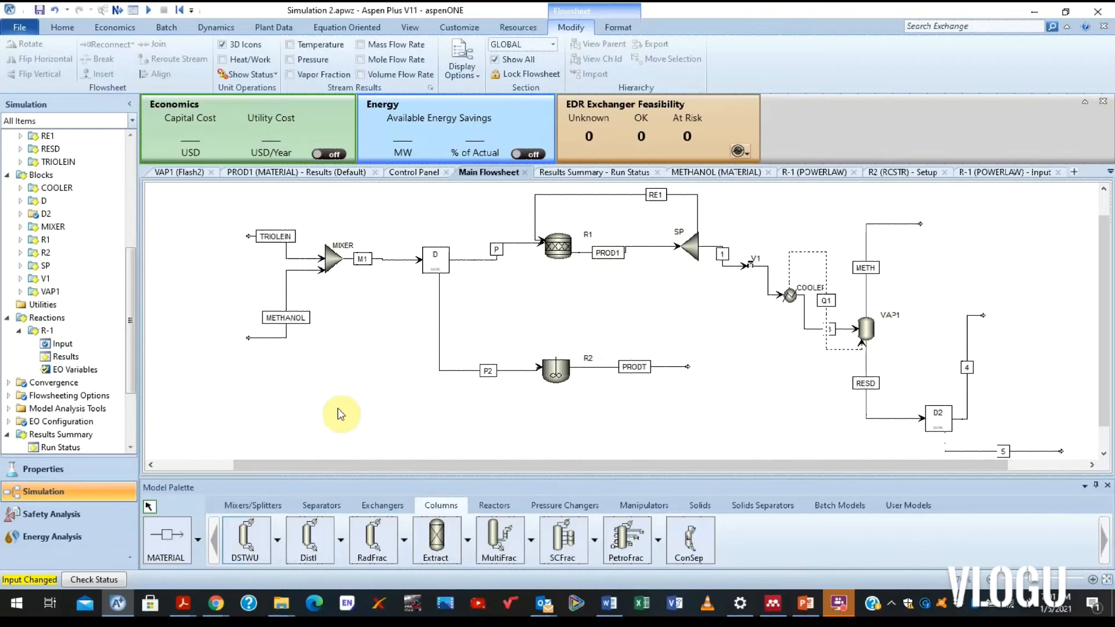
pyautogui.click(254, 539)
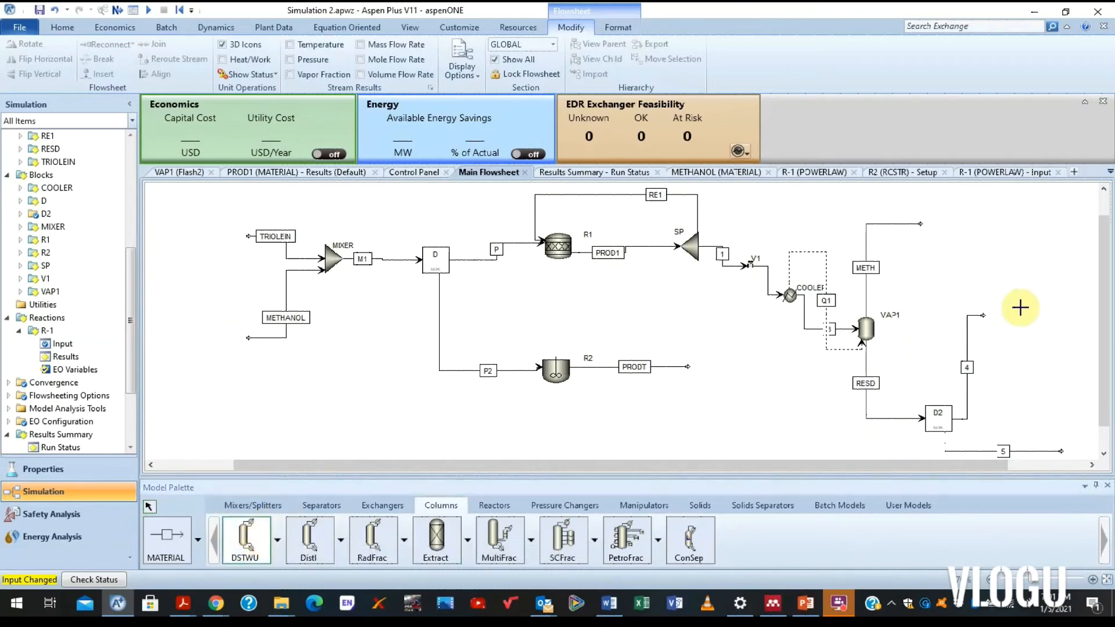
pyautogui.click(1080, 436)
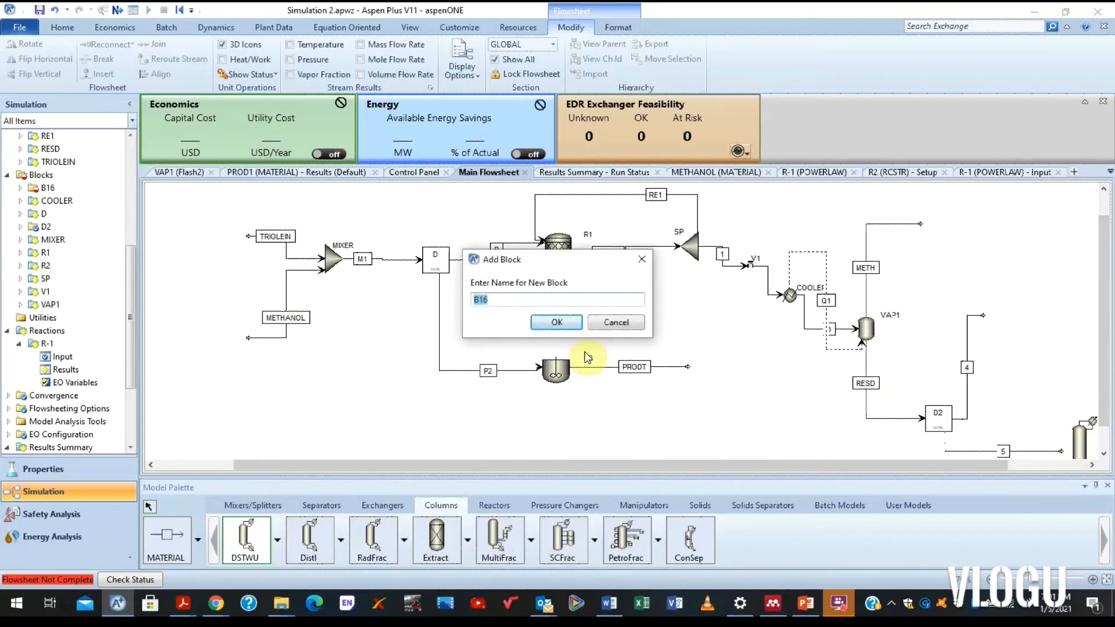
pyautogui.write('C1')
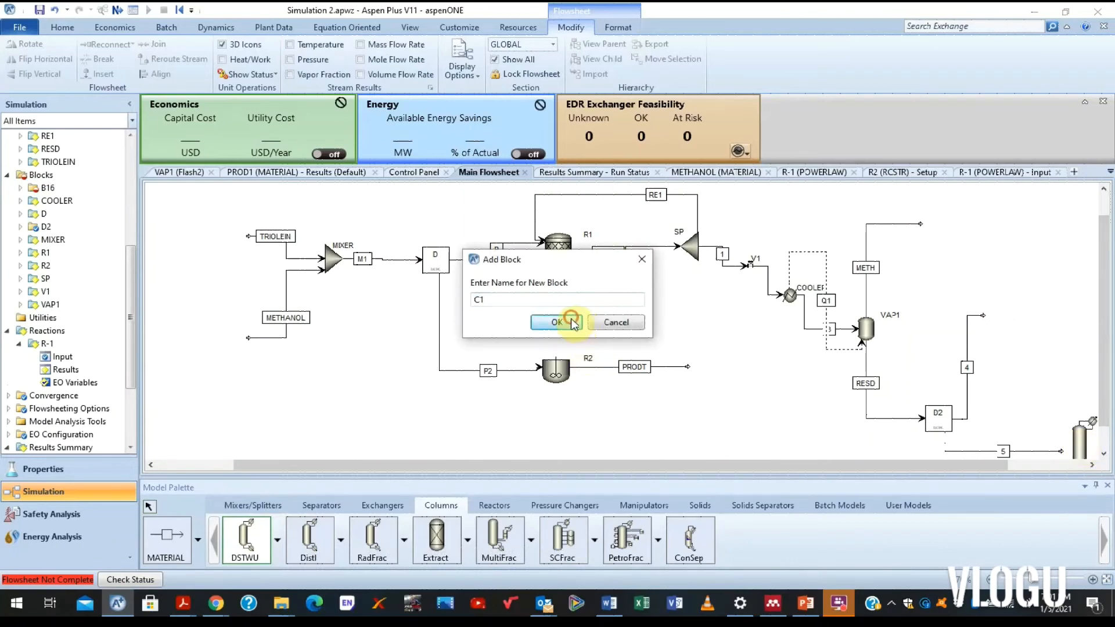
pyautogui.click(556, 322)
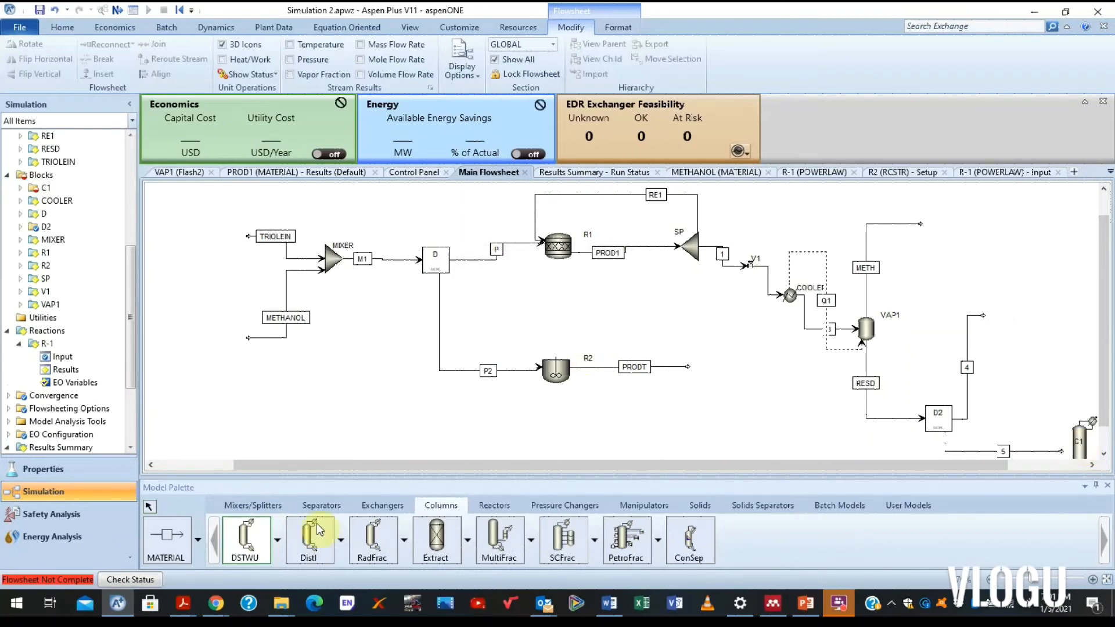
# - Place a RadFrac column named C2 near the free end of stream 4
pyautogui.click(364, 554)
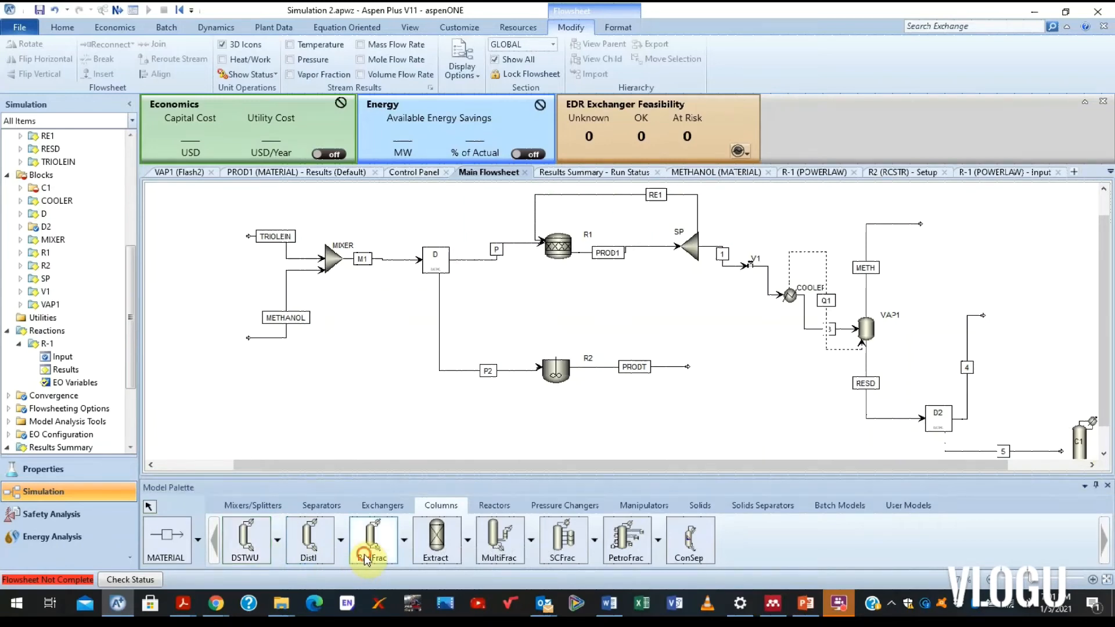
pyautogui.click(1011, 300)
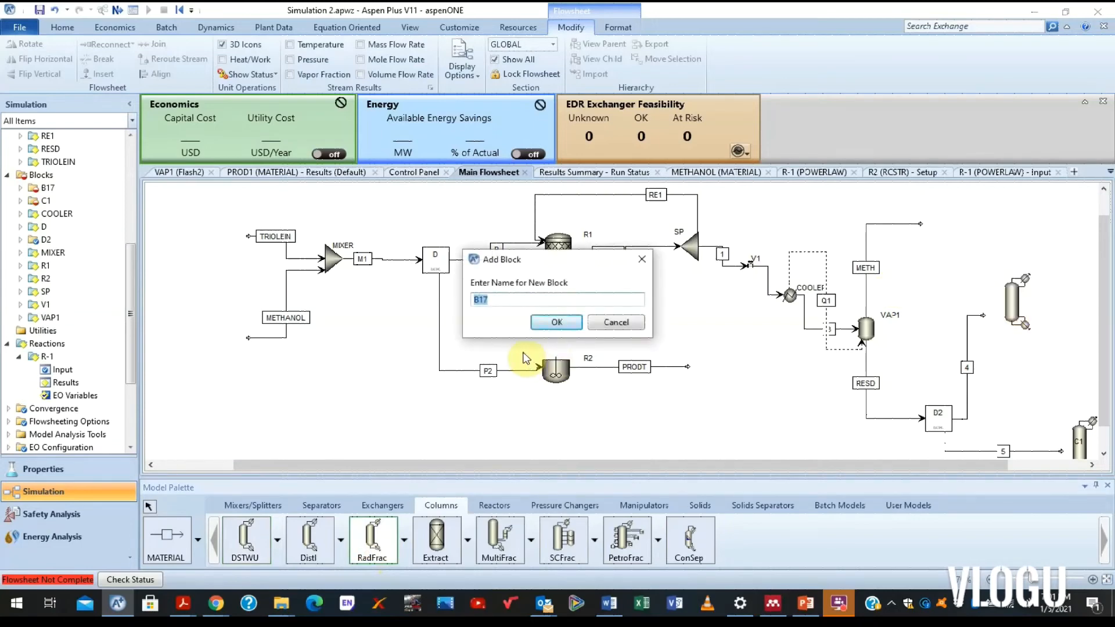
pyautogui.write('C2')
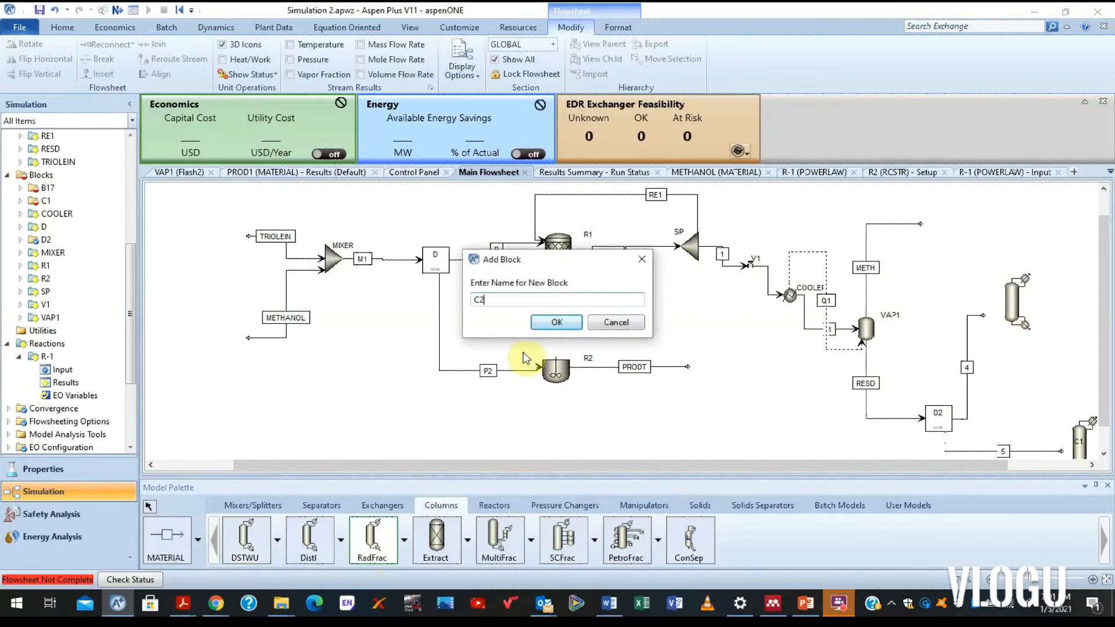
pyautogui.click(554, 323)
pyautogui.click(150, 507)
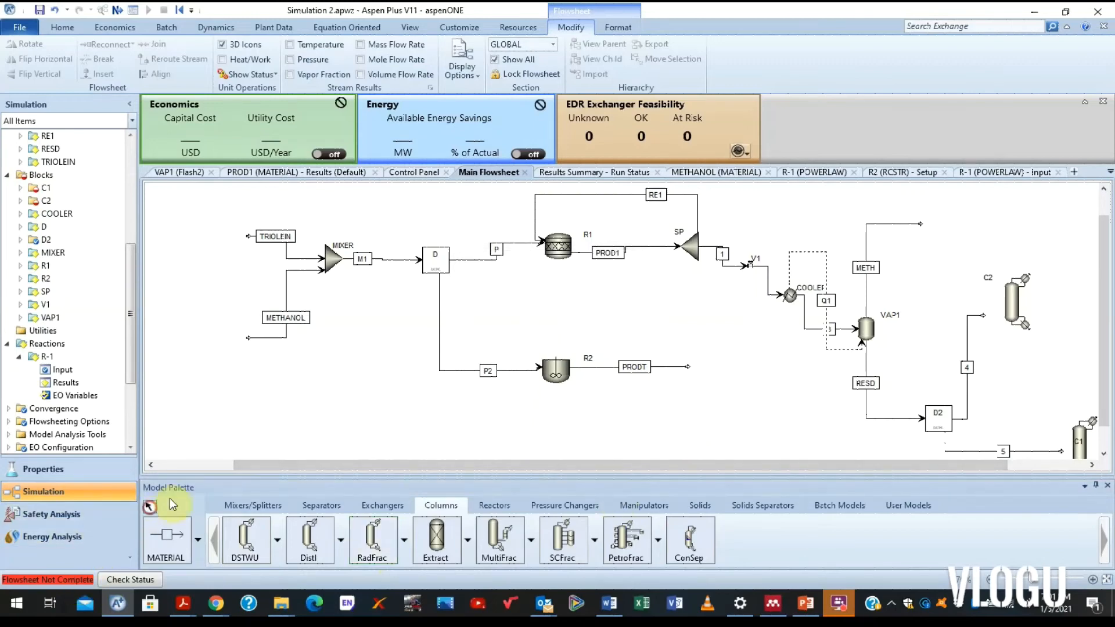
# - Open the specifications of DSTWU column C1 and set its number of stages to 10
pyautogui.moveTo(522, 439); pyautogui.dragTo(1036, 359)
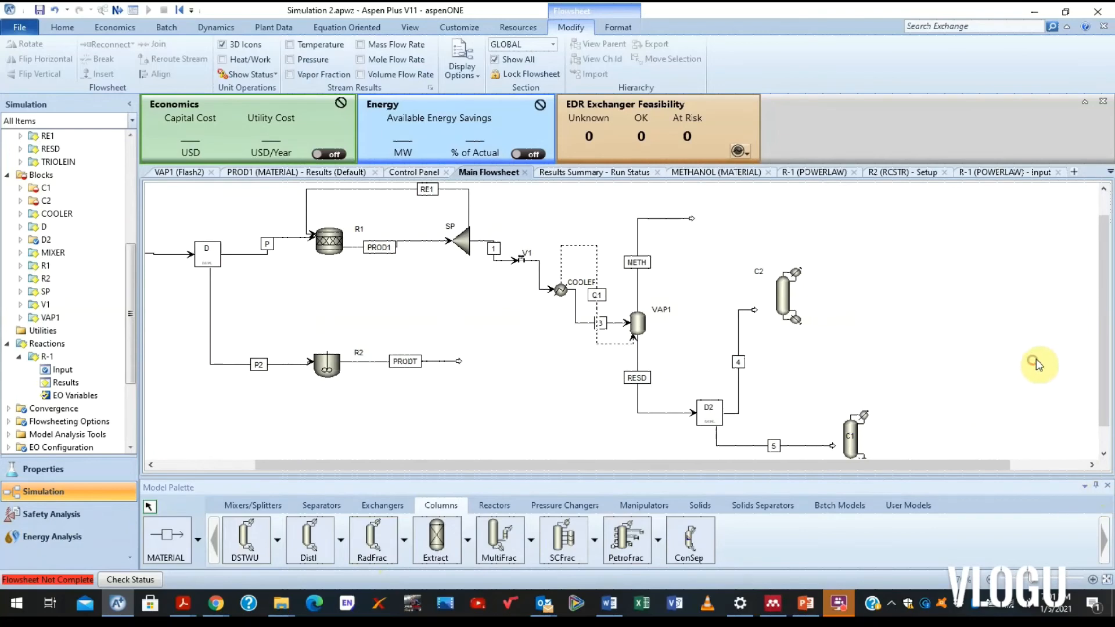
pyautogui.scroll(-1, 1099, 342)
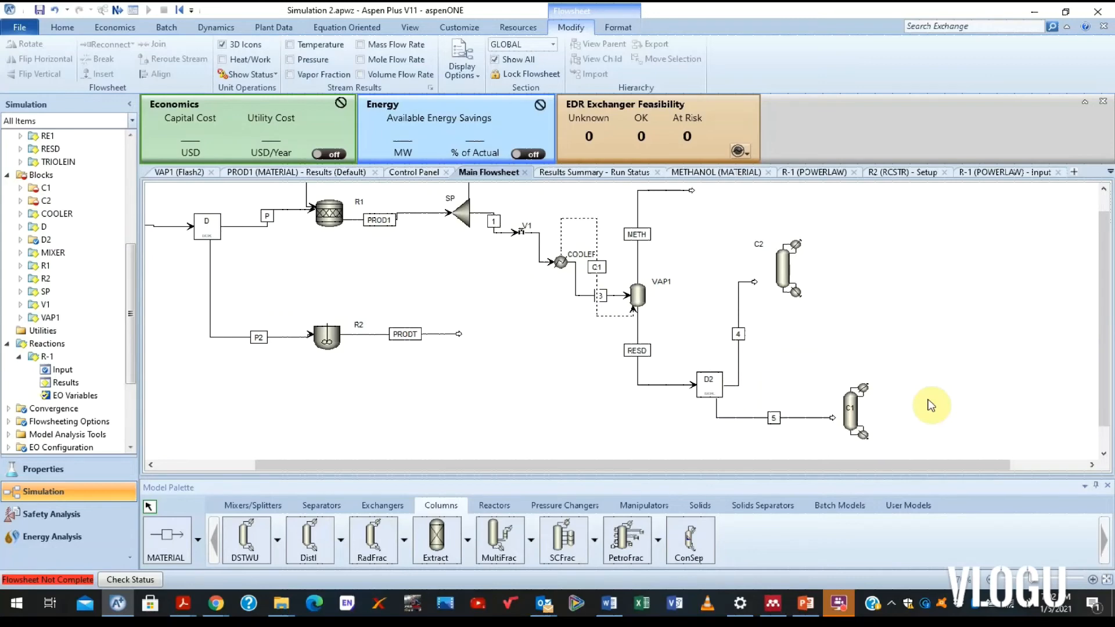
pyautogui.click(847, 414)
pyautogui.doubleClick(846, 414)
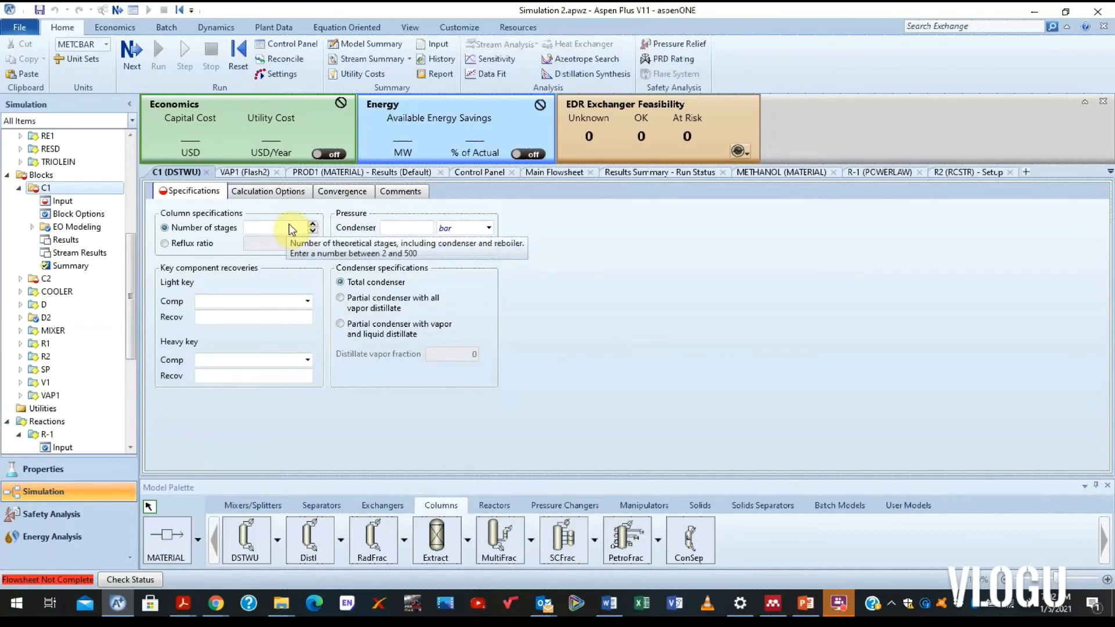
pyautogui.click(303, 228)
pyautogui.write('1')
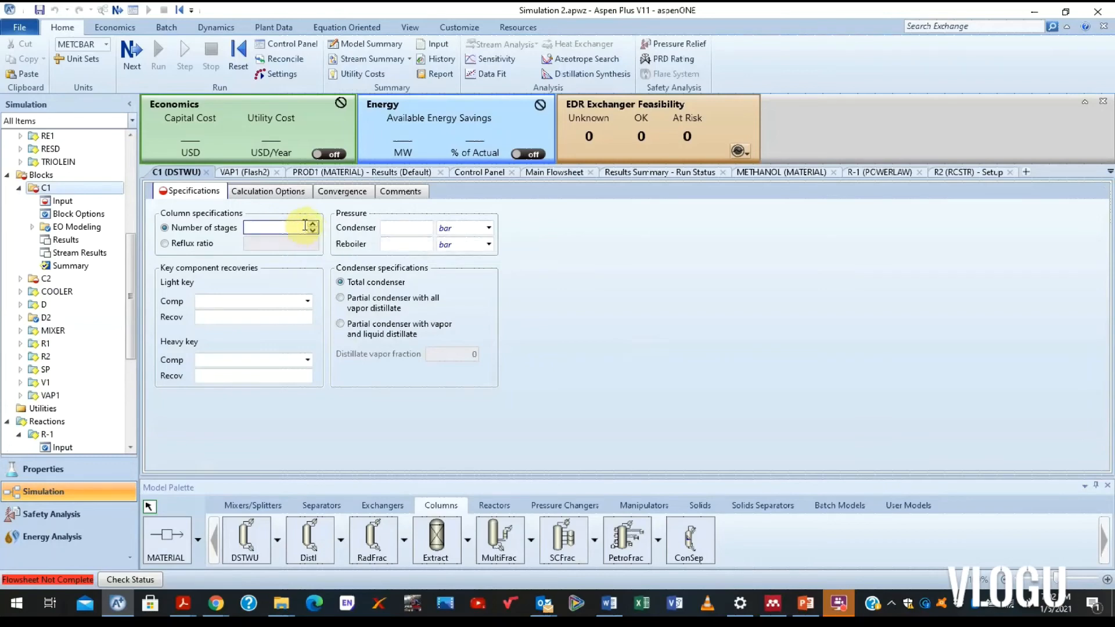
pyautogui.write('0')
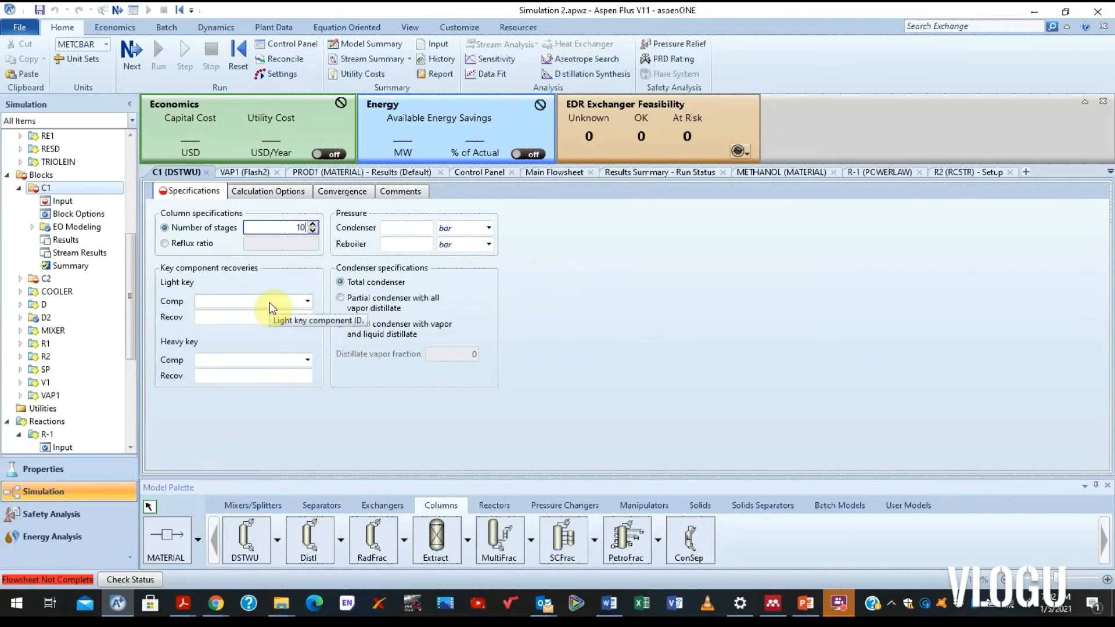
# - Choose METHANOL as C1's light key component with a recovery of 0.9999
pyautogui.click(308, 300)
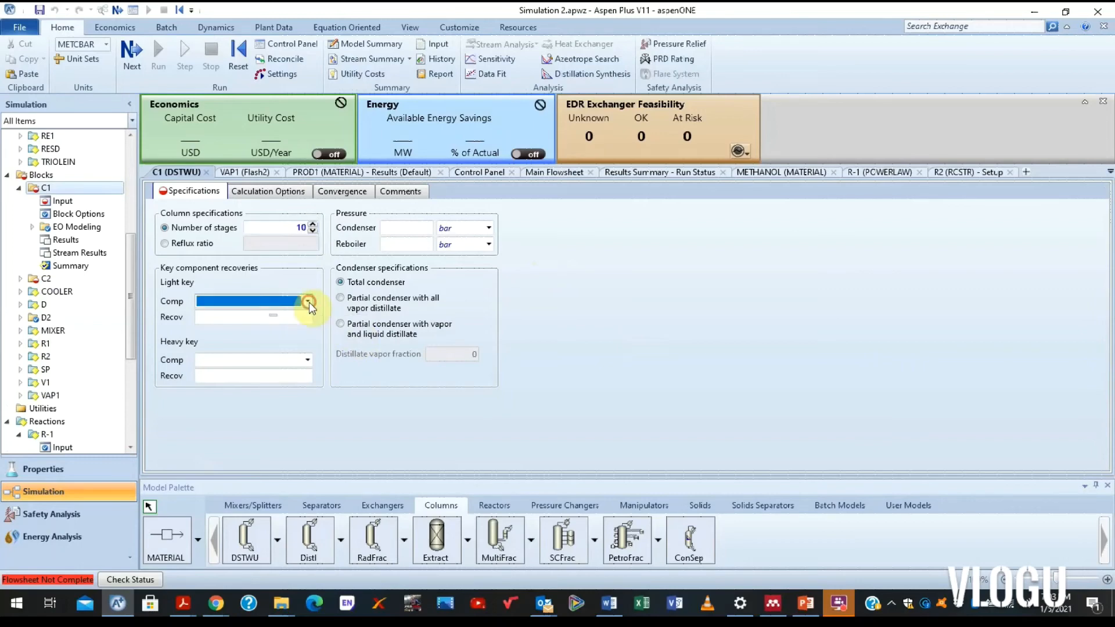
pyautogui.click(267, 328)
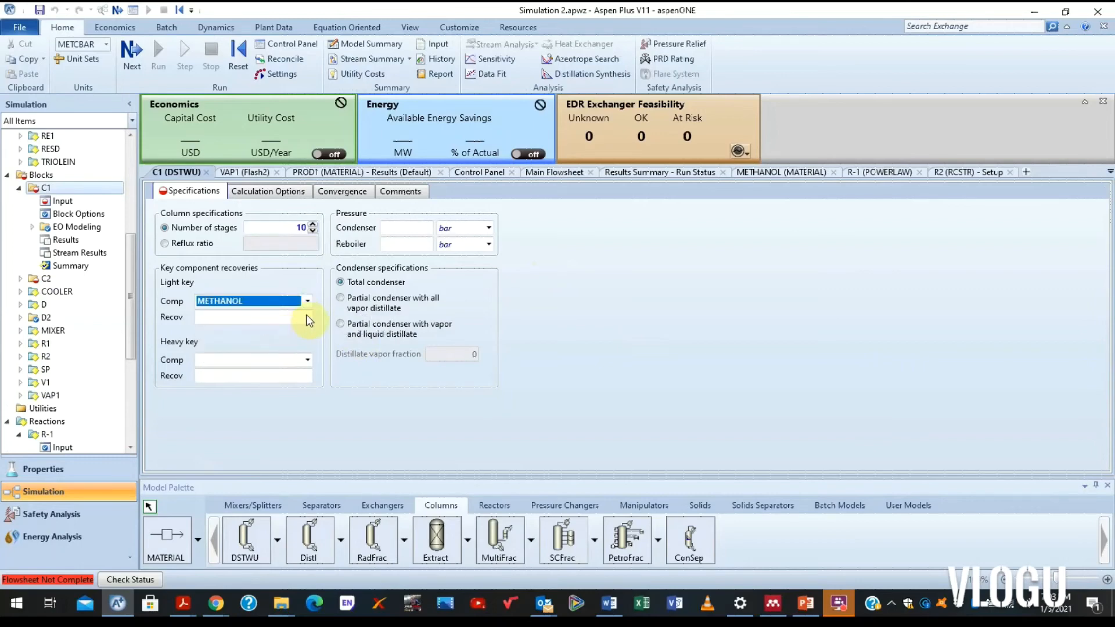
pyautogui.click(290, 317)
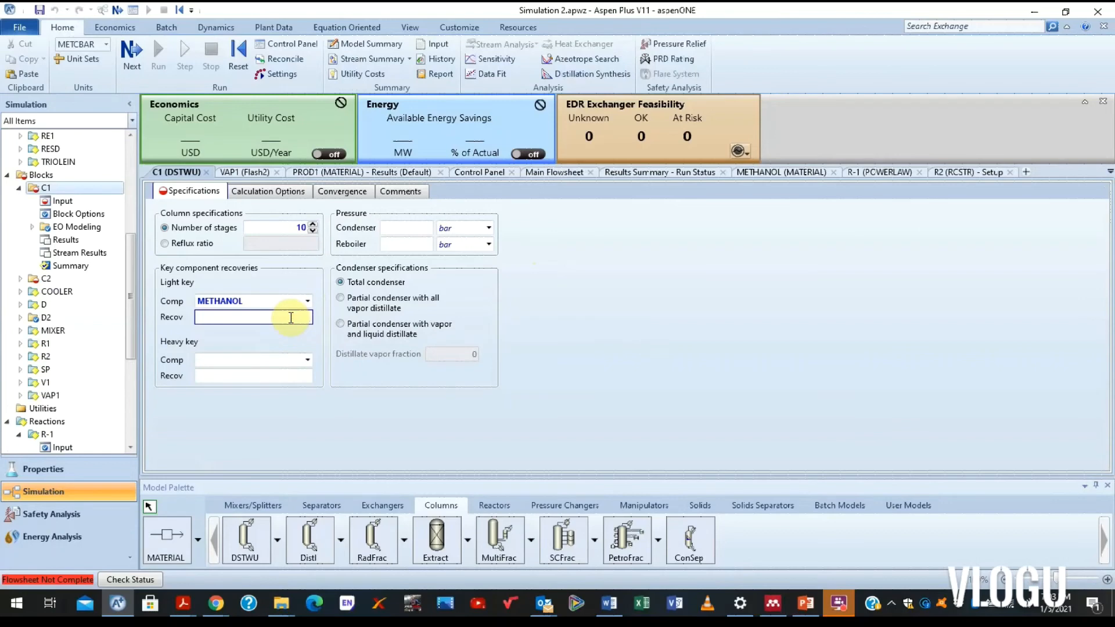
pyautogui.write('0')
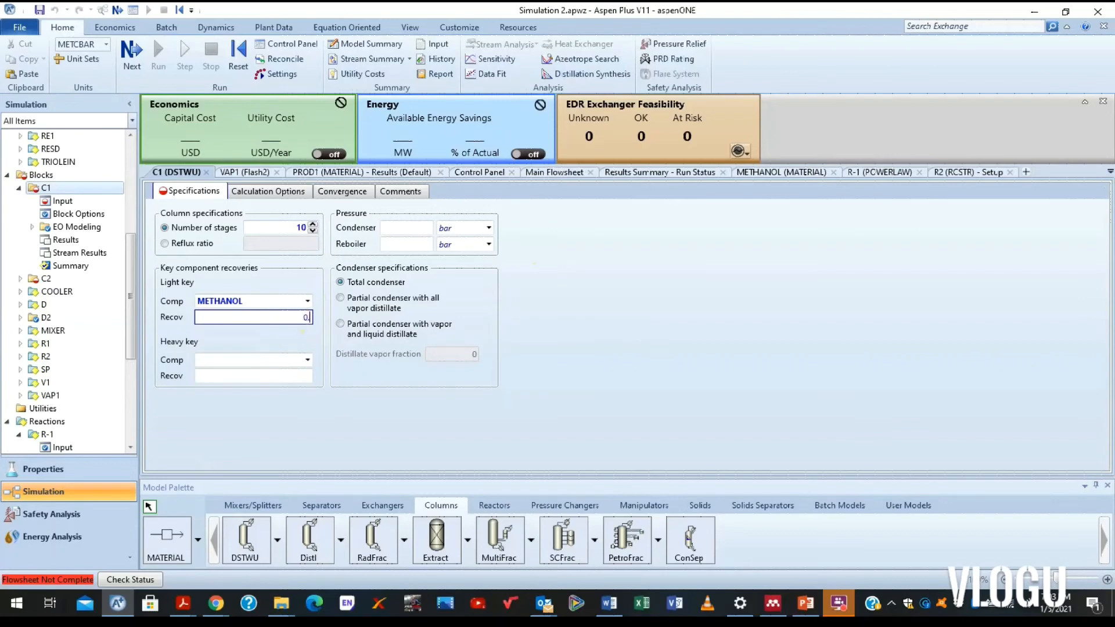
pyautogui.write('.9999')
pyautogui.click(587, 319)
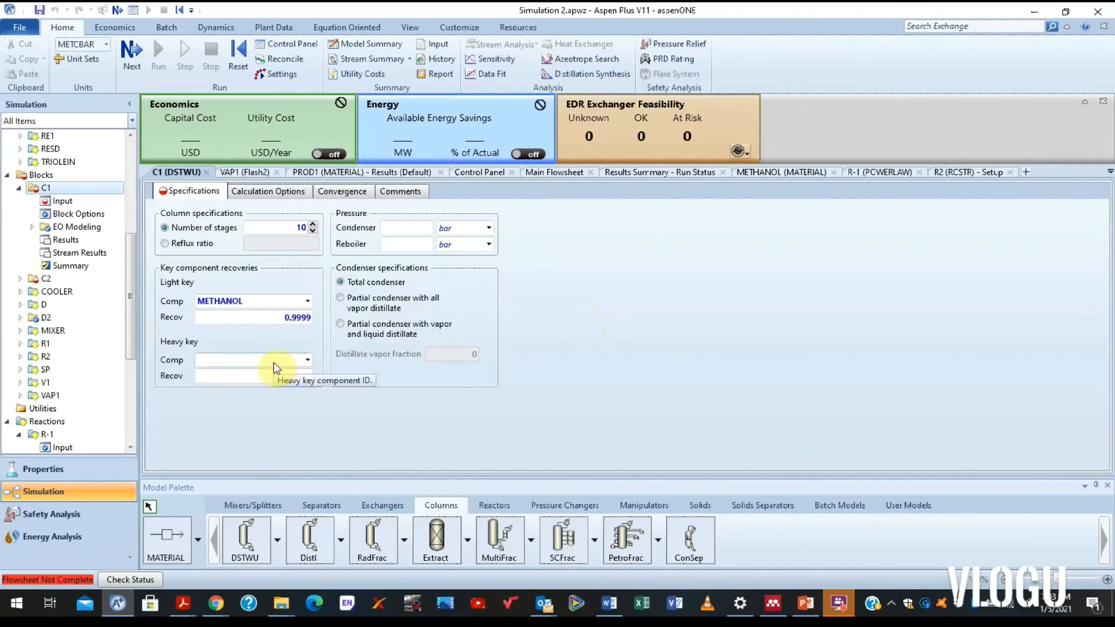
# - Choose METHY-01 as C1's heavy key component with a recovery of 0.0001
pyautogui.click(307, 364)
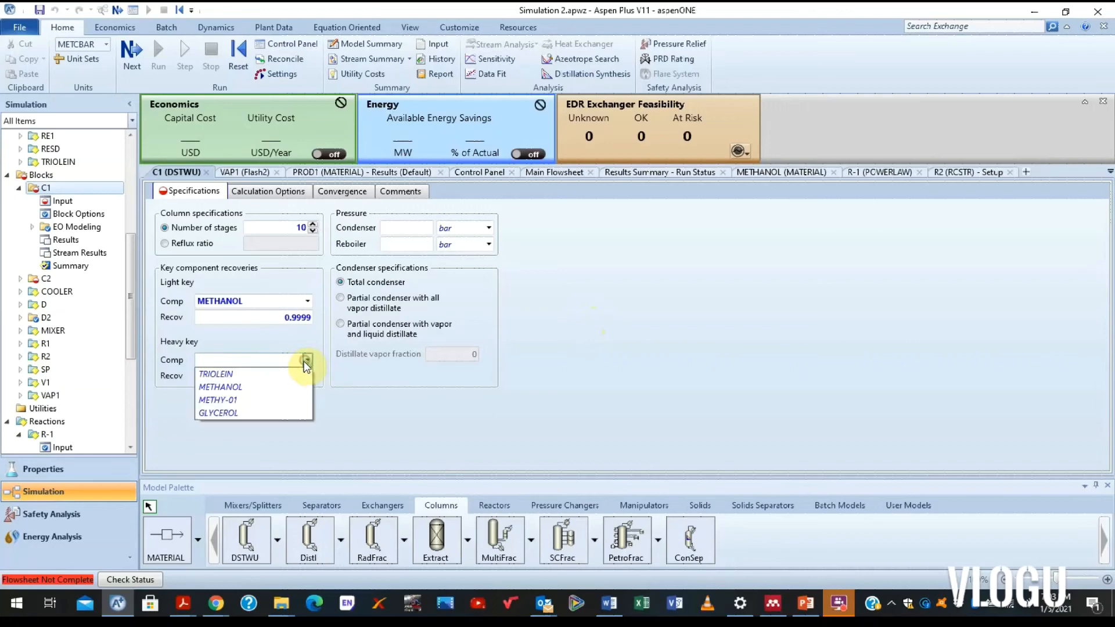
pyautogui.click(263, 398)
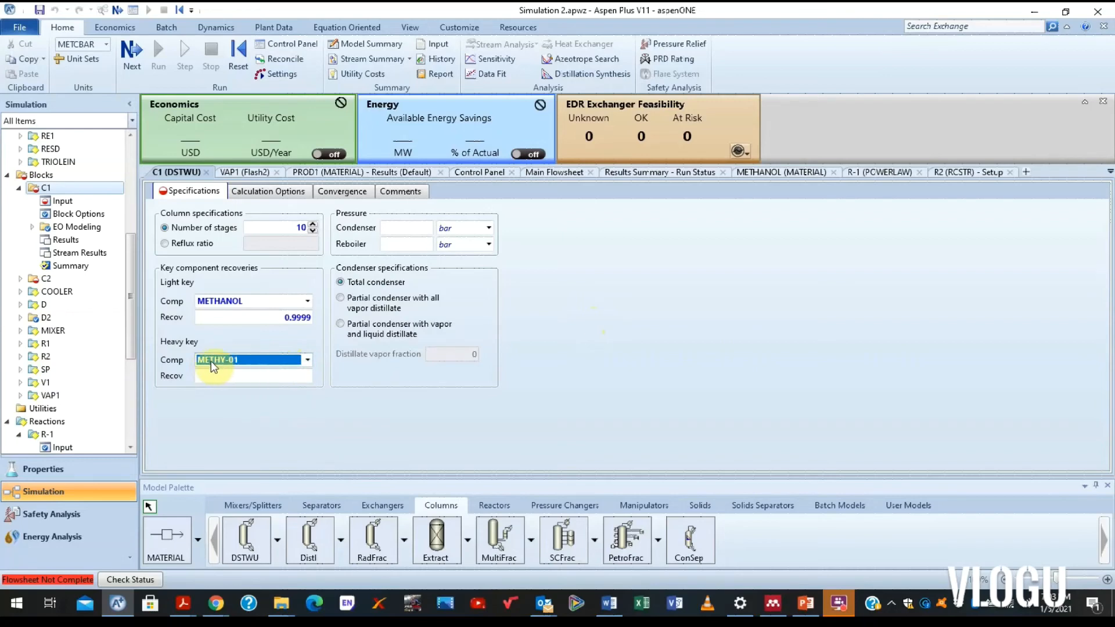
pyautogui.click(250, 375)
pyautogui.write('0')
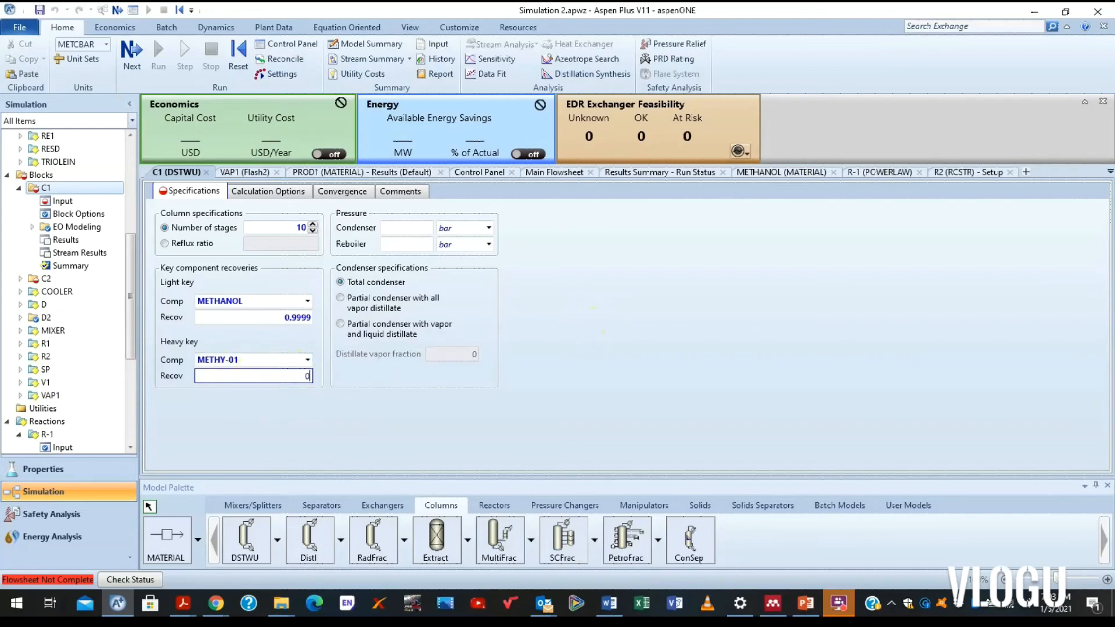
pyautogui.write('.00000')
pyautogui.press('BackSpace')
pyautogui.write('1')
pyautogui.click(325, 415)
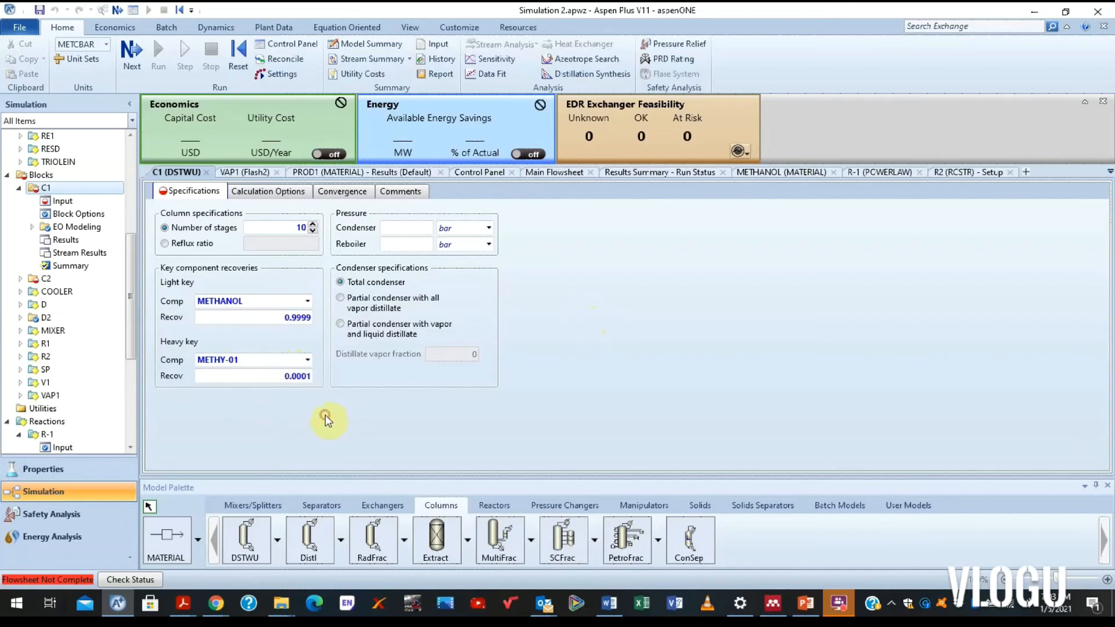
# - Set both the condenser and reboiler pressures of C1 to 1
pyautogui.click(418, 227)
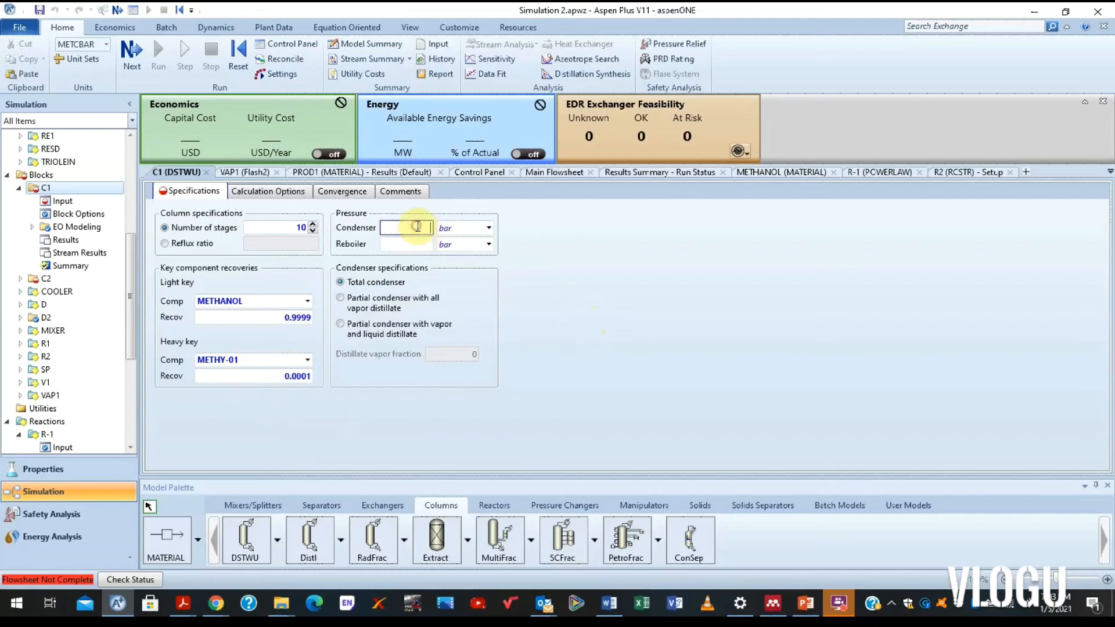
pyautogui.write('1')
pyautogui.click(419, 244)
pyautogui.write('1')
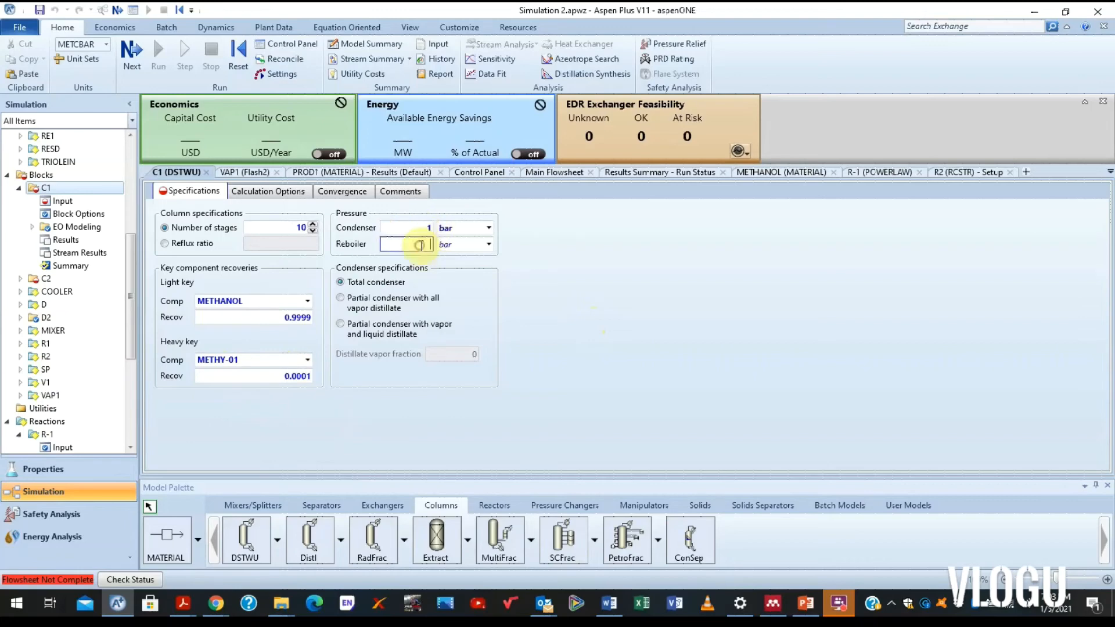
pyautogui.click(533, 258)
# - Change the units of C1's reboiler and condenser pressures to atm
pyautogui.click(489, 228)
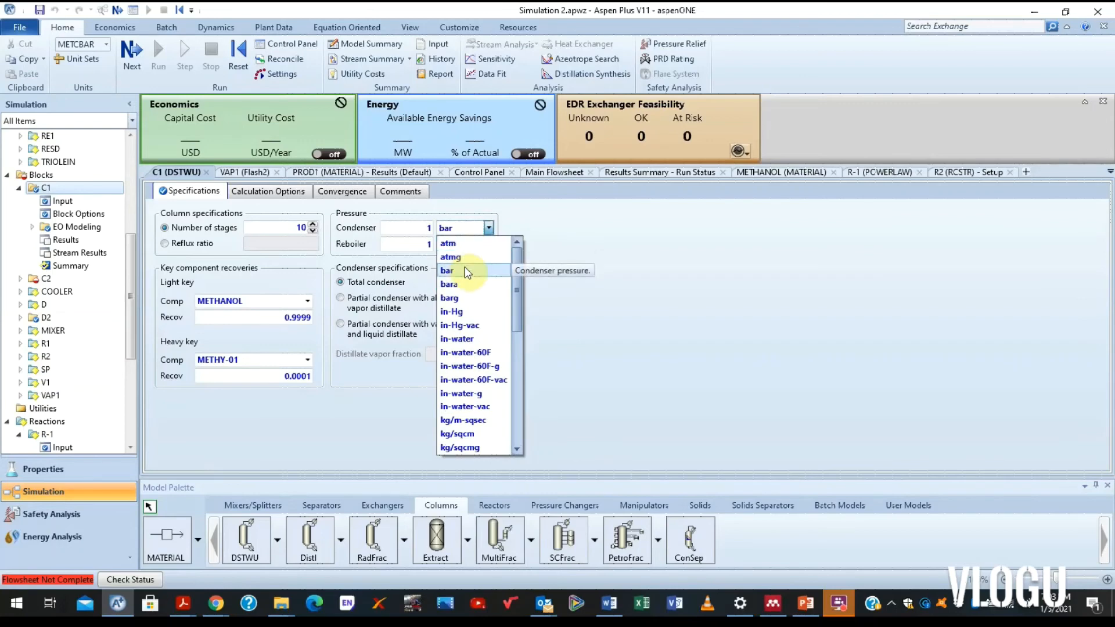
pyautogui.click(464, 269)
pyautogui.click(488, 244)
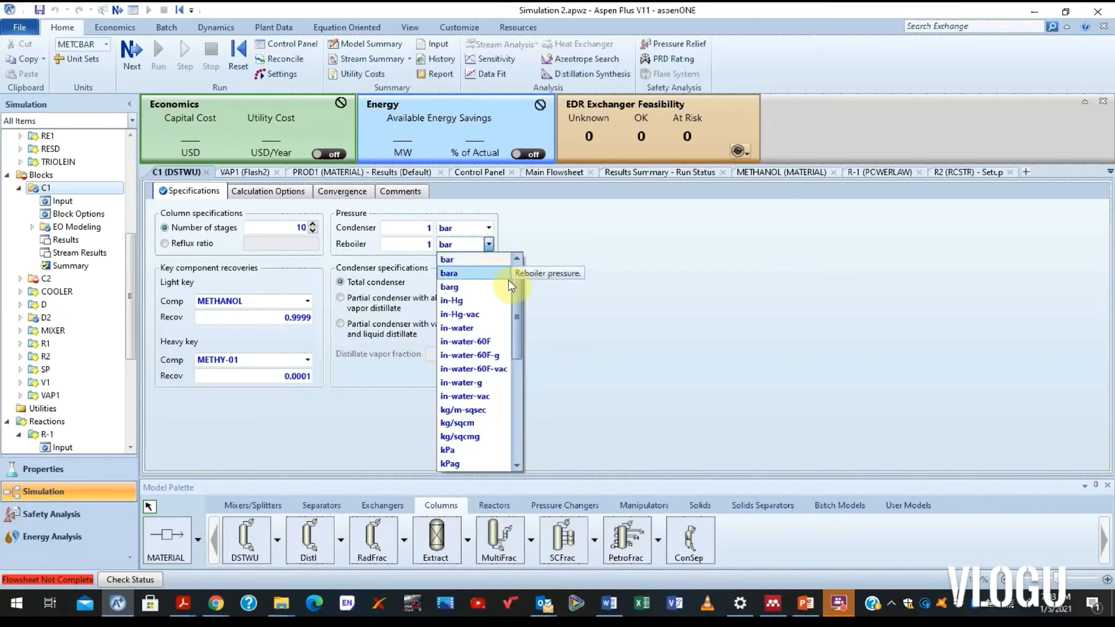
pyautogui.moveTo(516, 284); pyautogui.dragTo(515, 270)
pyautogui.click(482, 261)
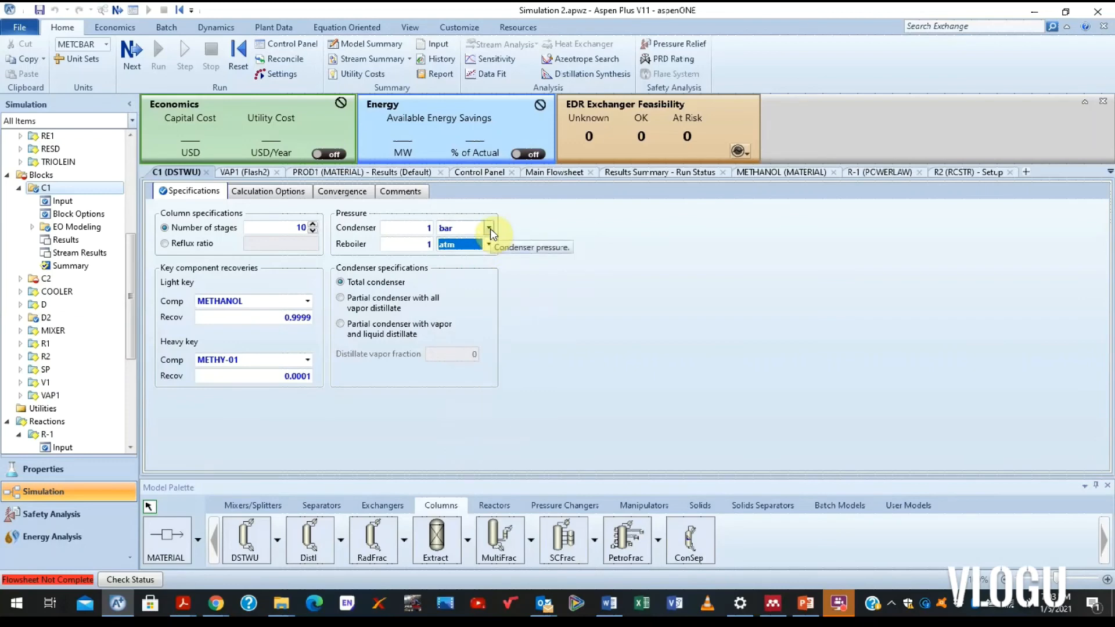
pyautogui.click(490, 228)
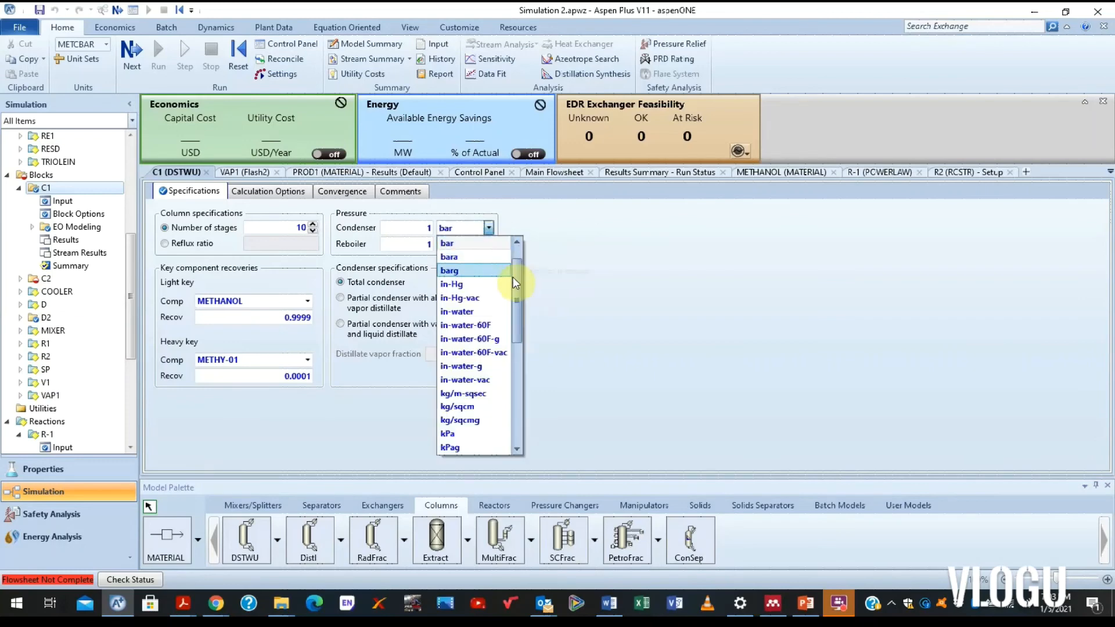
pyautogui.moveTo(514, 277); pyautogui.dragTo(511, 242)
pyautogui.click(507, 243)
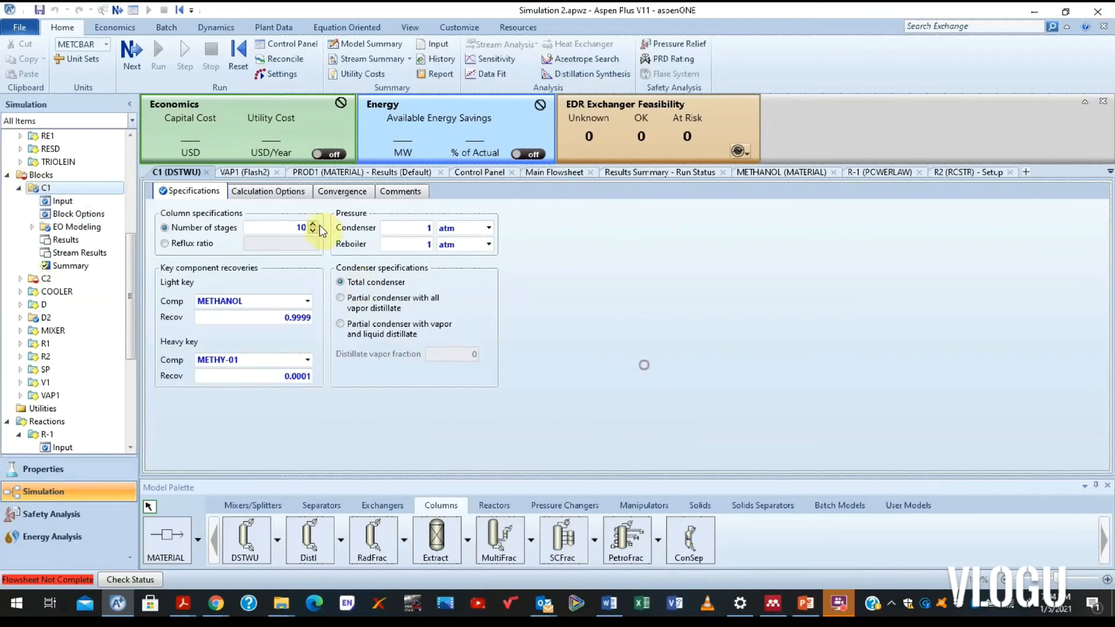
# - Close the C1 specifications and reconnect the free end of stream 5 to the feed port of column C1
pyautogui.click(206, 172)
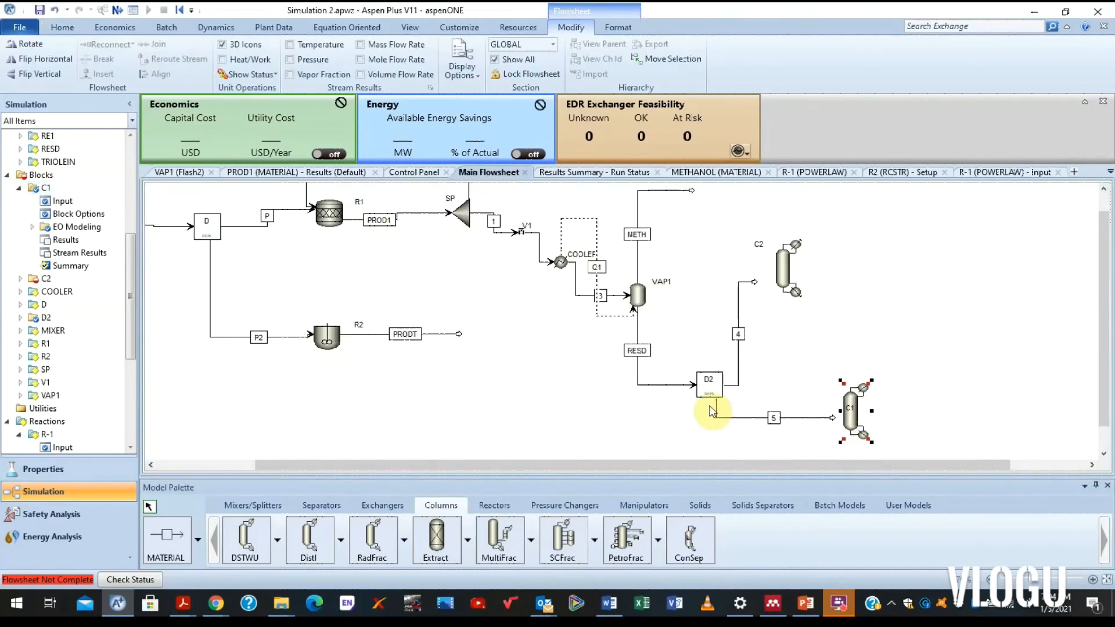
pyautogui.rightClick(796, 418)
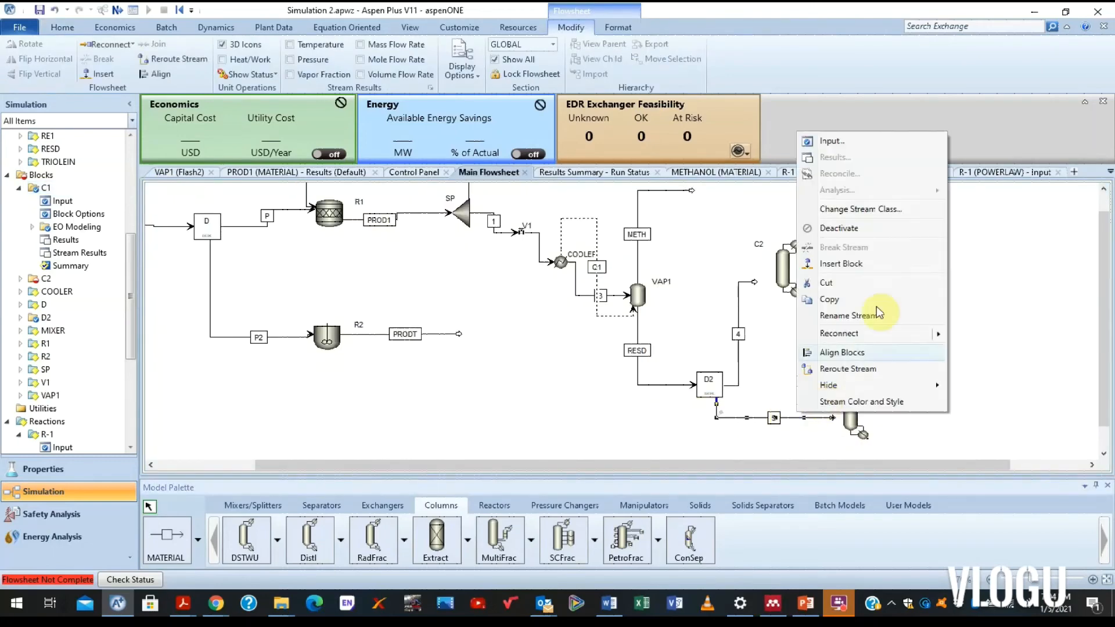
pyautogui.moveTo(874, 335)
pyautogui.click(966, 337)
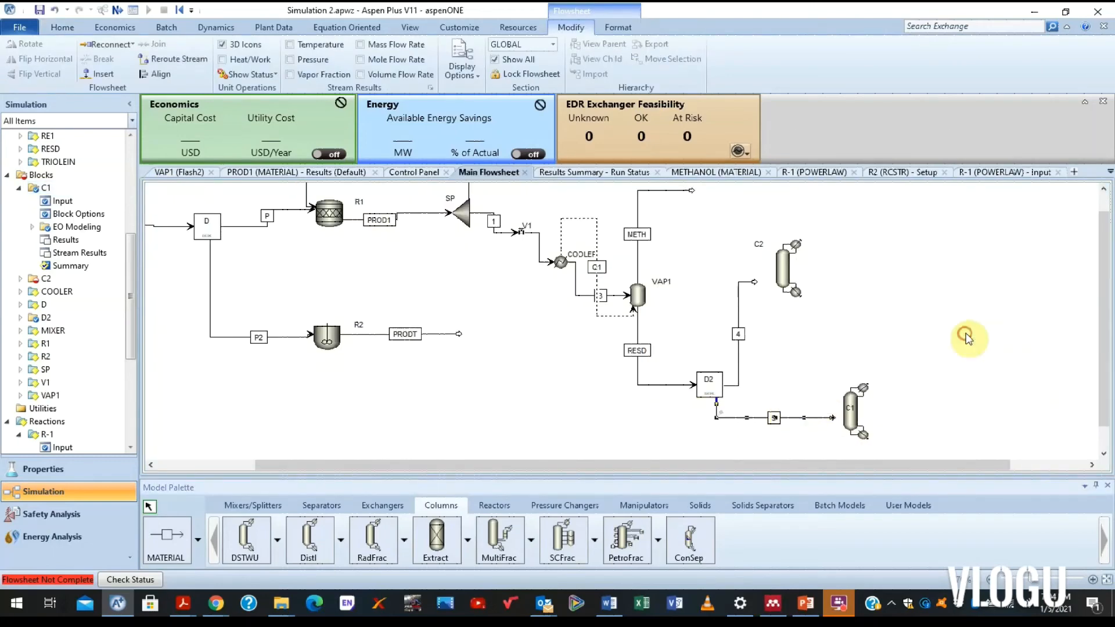
pyautogui.click(845, 412)
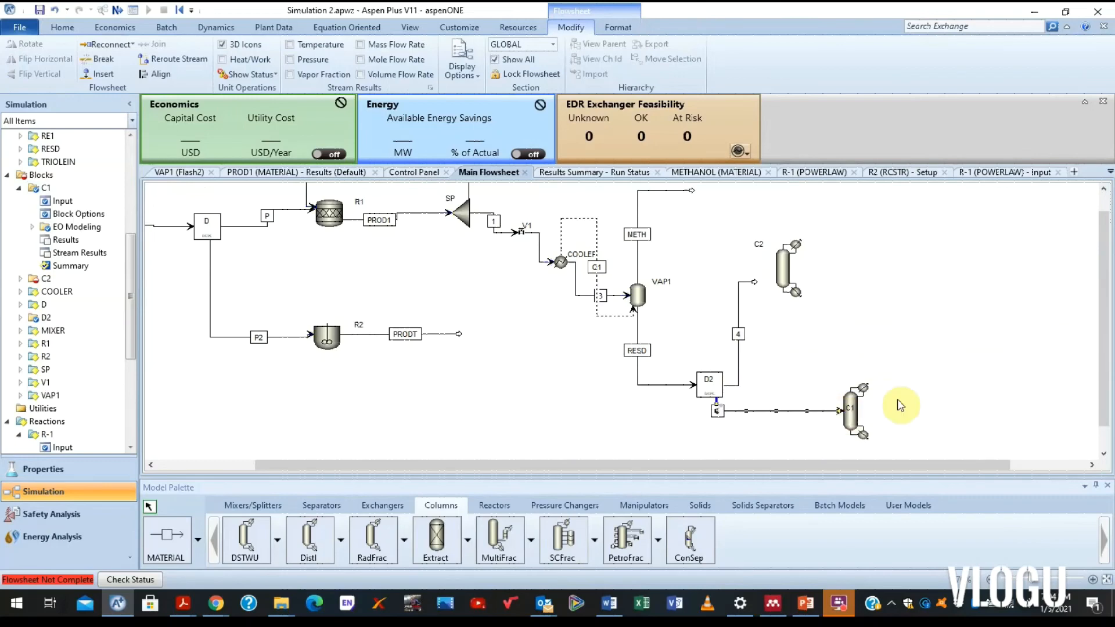
pyautogui.click(913, 394)
# - Delete column C2 from the flowsheet and extend the free end of stream 4 farther from D2
pyautogui.click(733, 224)
pyautogui.moveTo(767, 232); pyautogui.dragTo(837, 296)
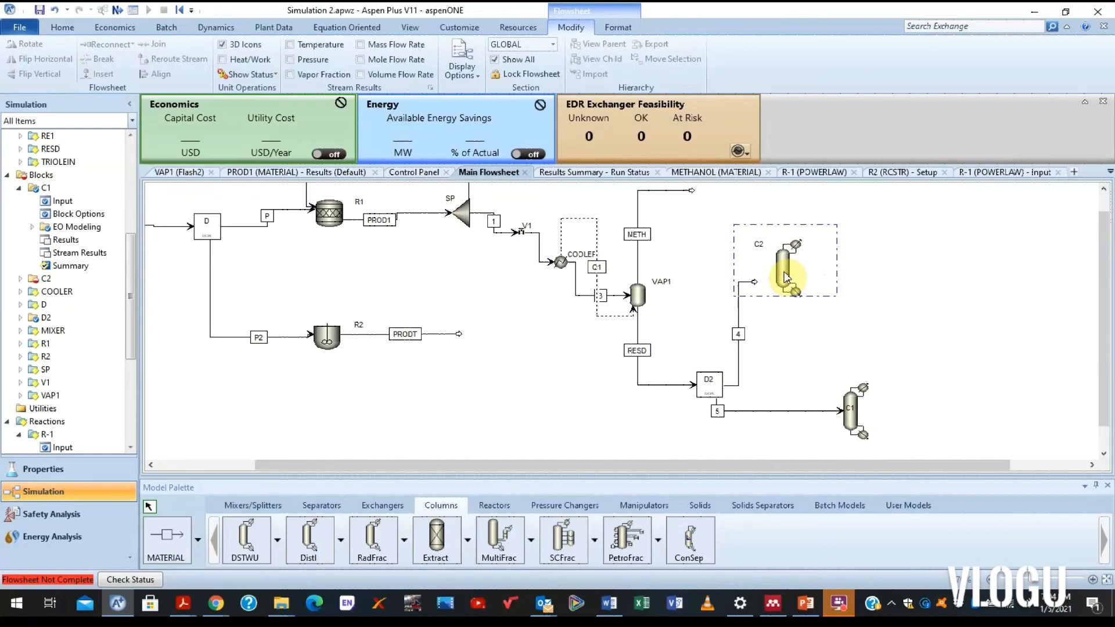
pyautogui.click(809, 341)
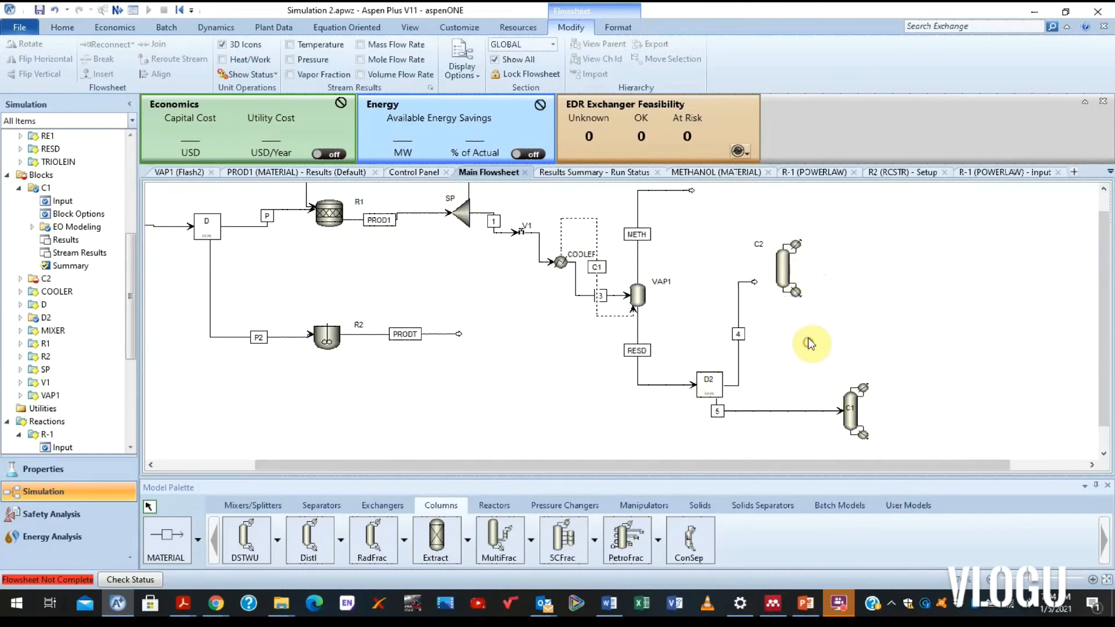
pyautogui.click(770, 272)
pyautogui.press('Delete')
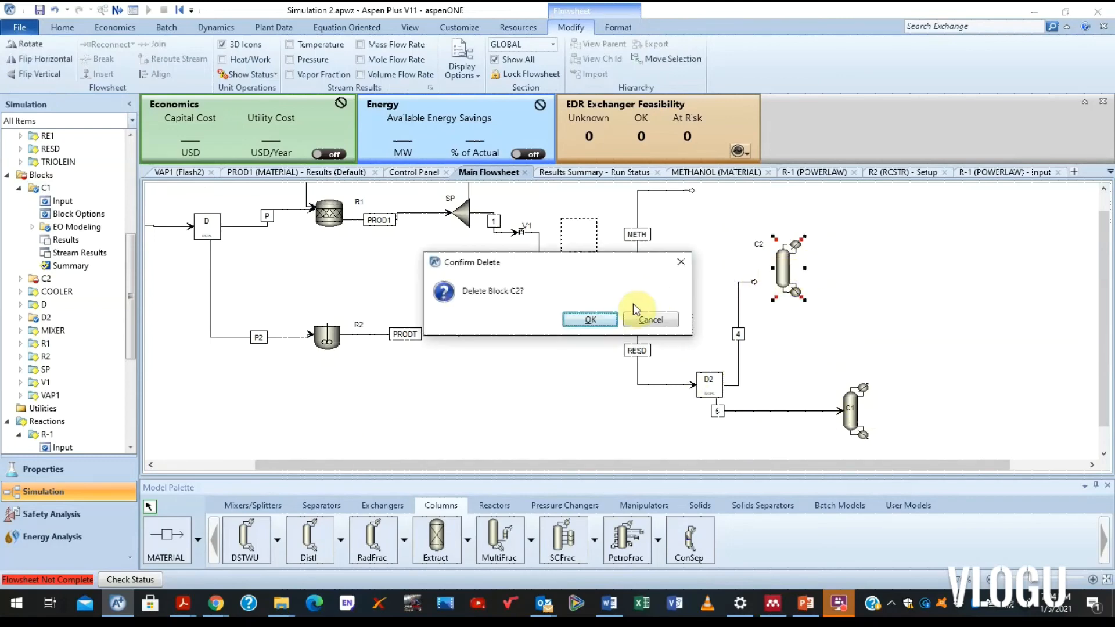
pyautogui.click(601, 320)
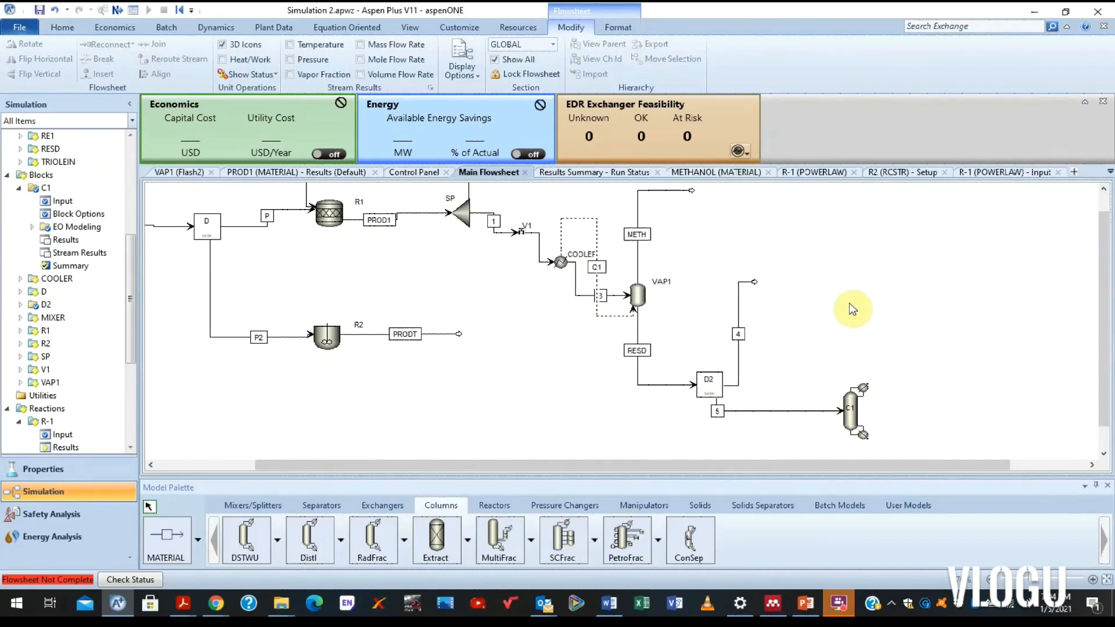
pyautogui.moveTo(755, 282); pyautogui.dragTo(809, 285)
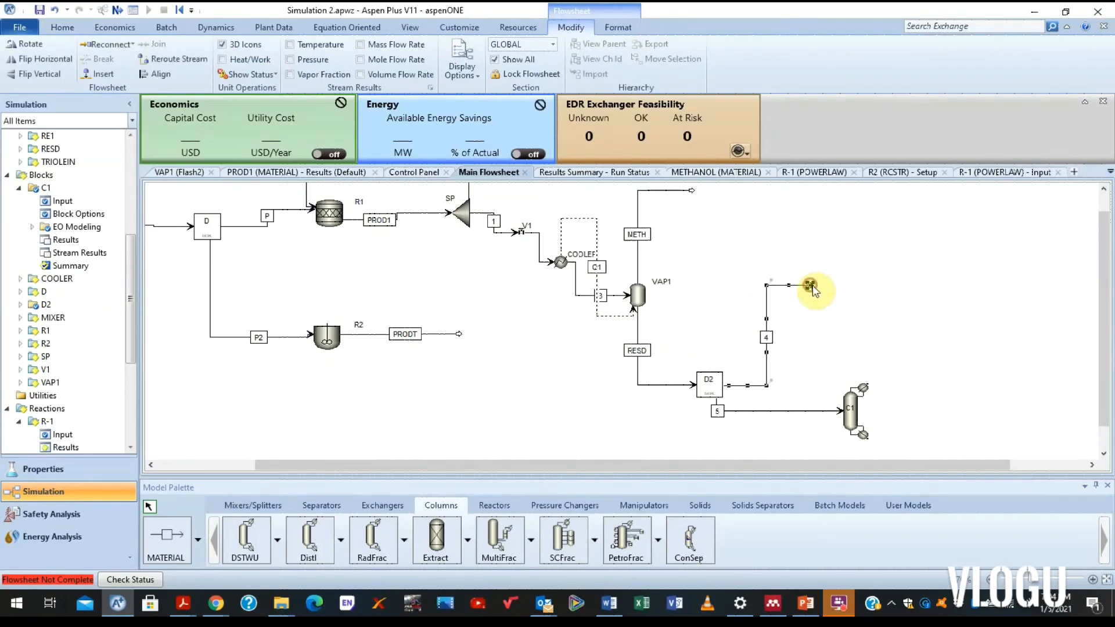
pyautogui.moveTo(133, 324); pyautogui.dragTo(162, 206)
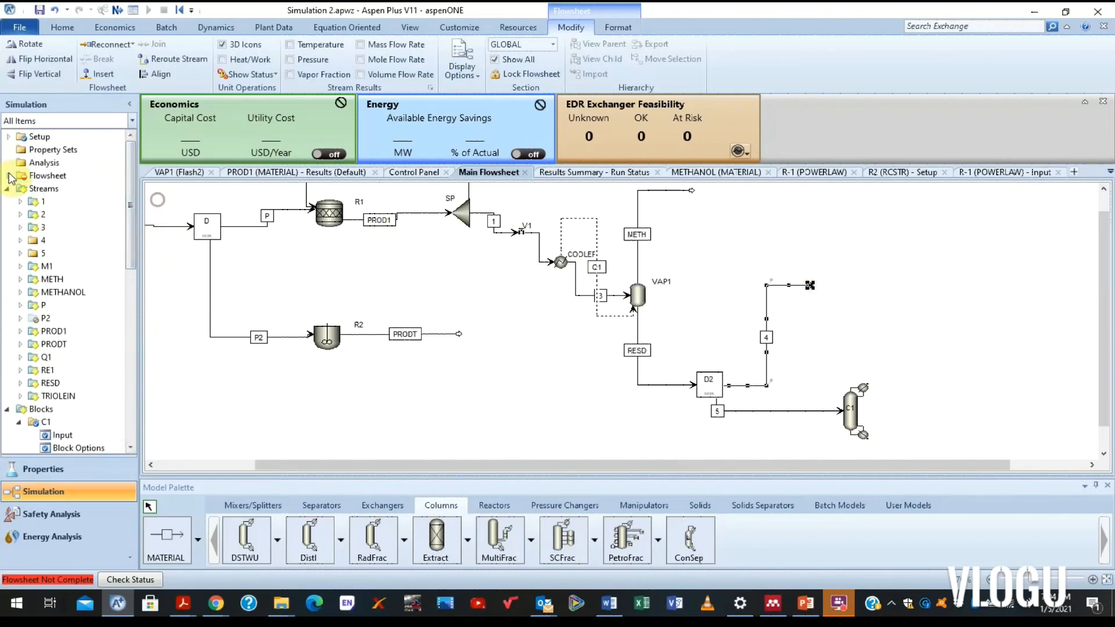
pyautogui.click(8, 175)
pyautogui.click(20, 189)
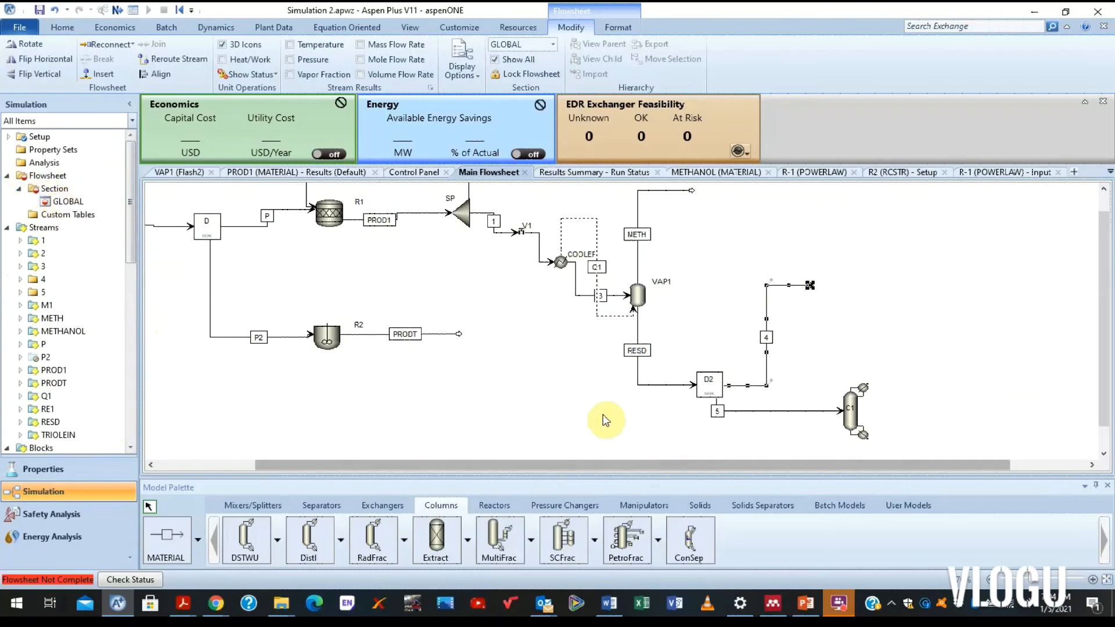
pyautogui.click(582, 411)
# - Draw a material stream from the required distillate port of column C1 and name it 6
pyautogui.click(167, 543)
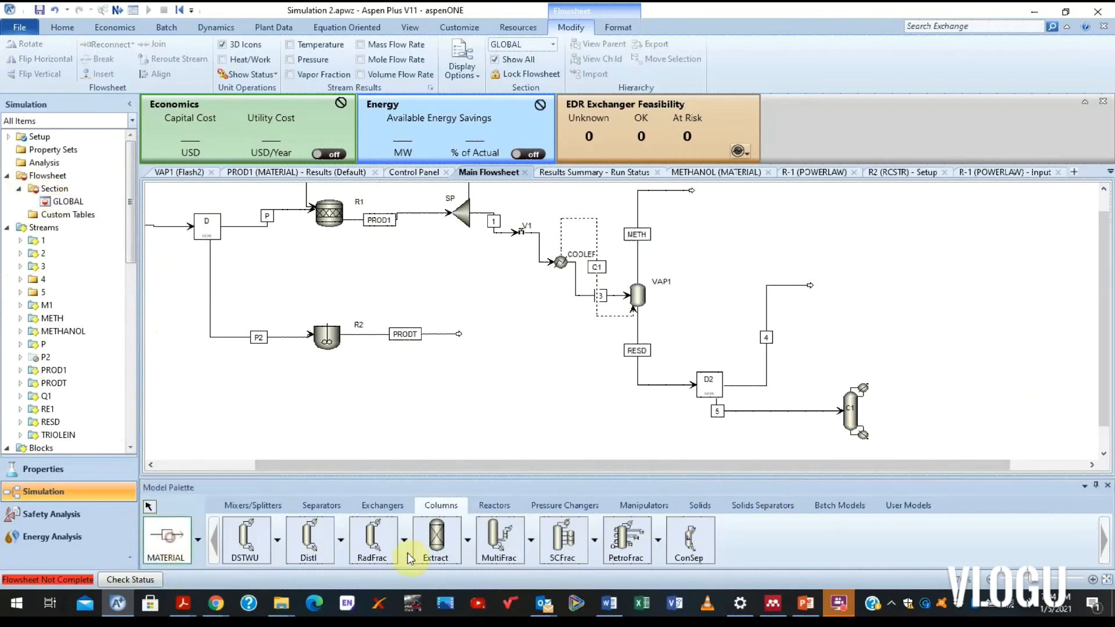
pyautogui.click(176, 540)
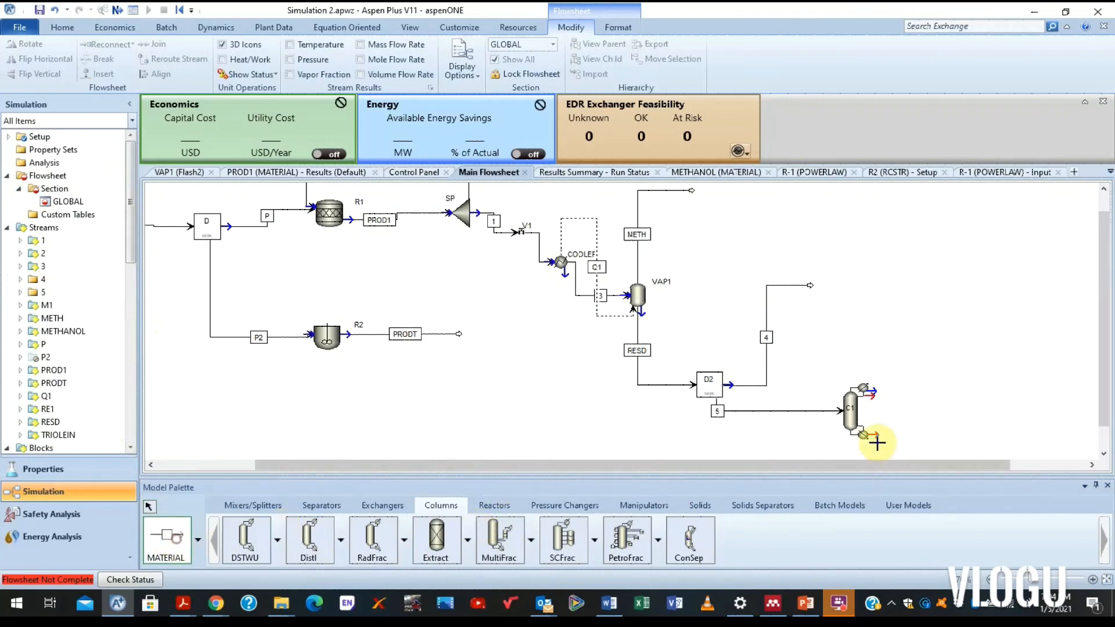
pyautogui.click(869, 396)
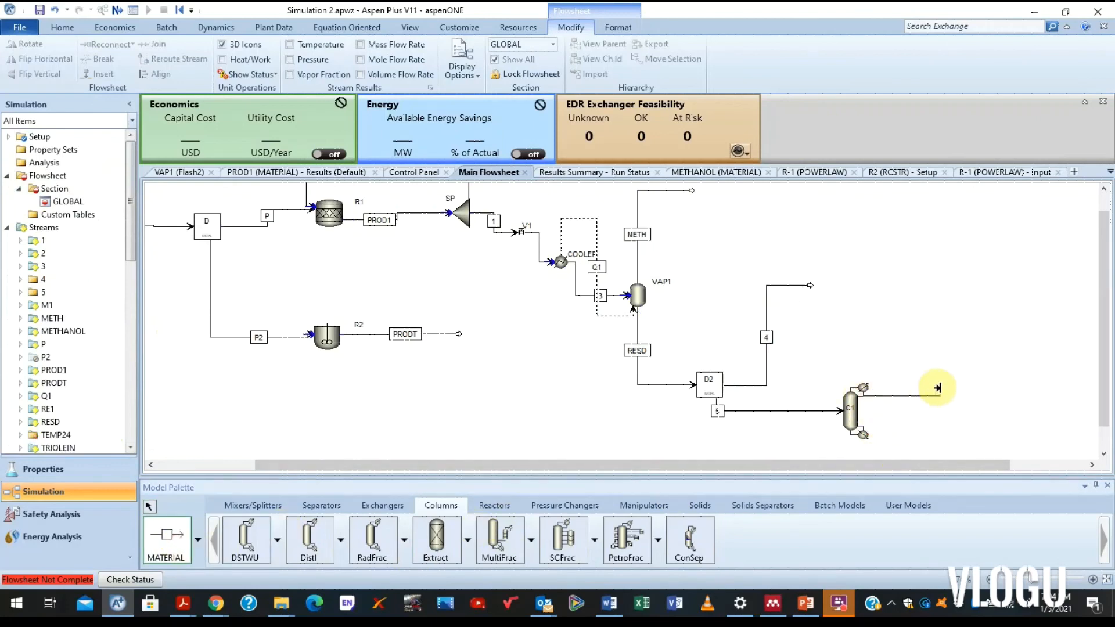
pyautogui.click(945, 395)
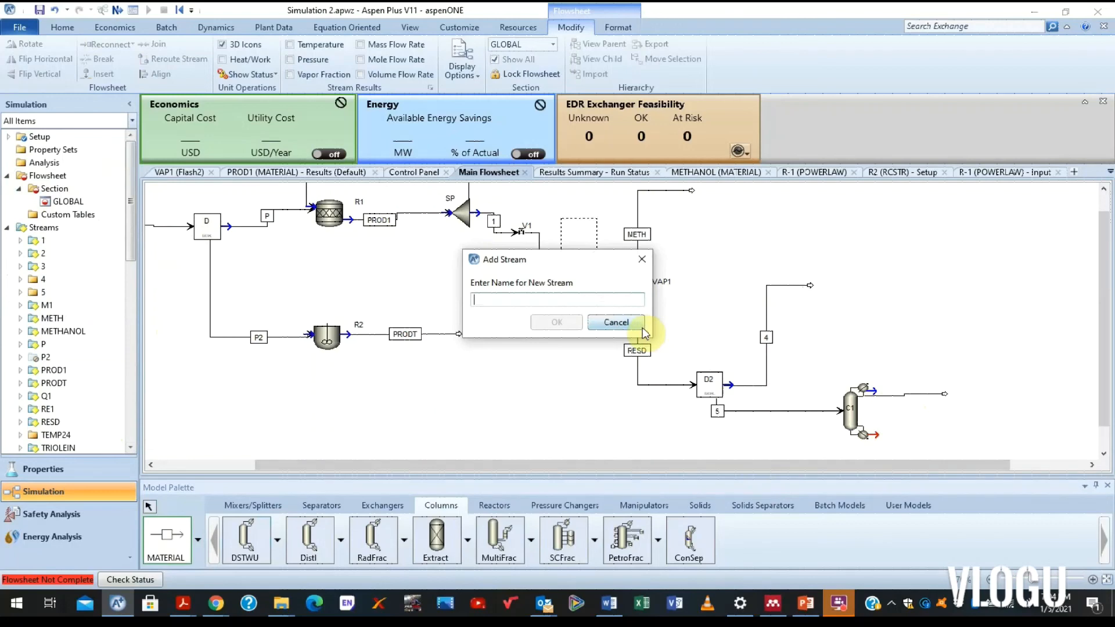
pyautogui.write('5')
pyautogui.click(562, 323)
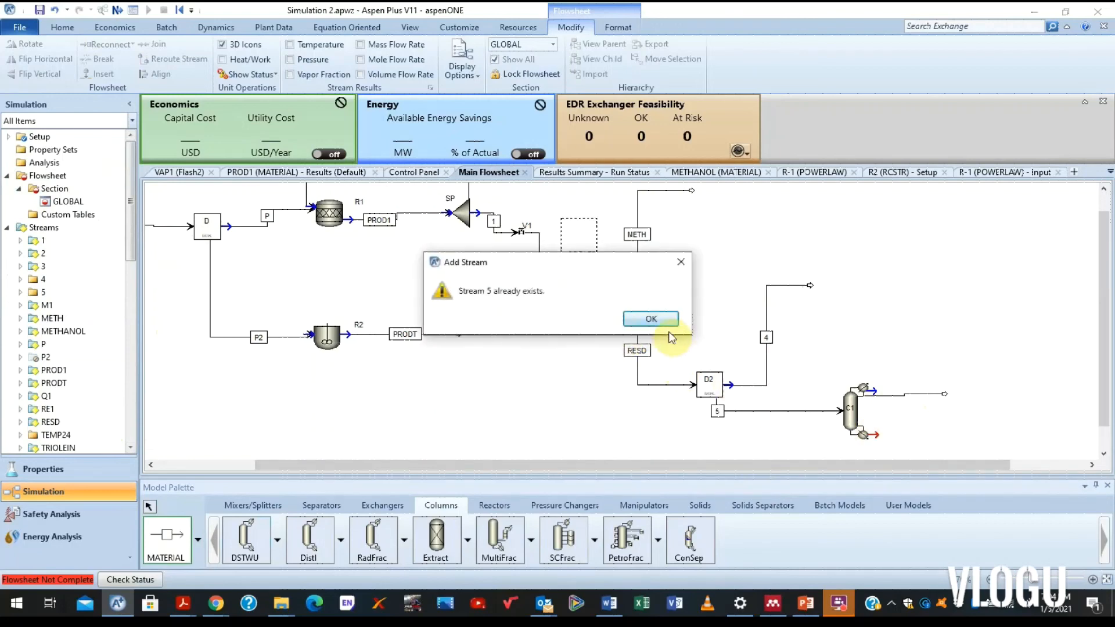
pyautogui.click(650, 319)
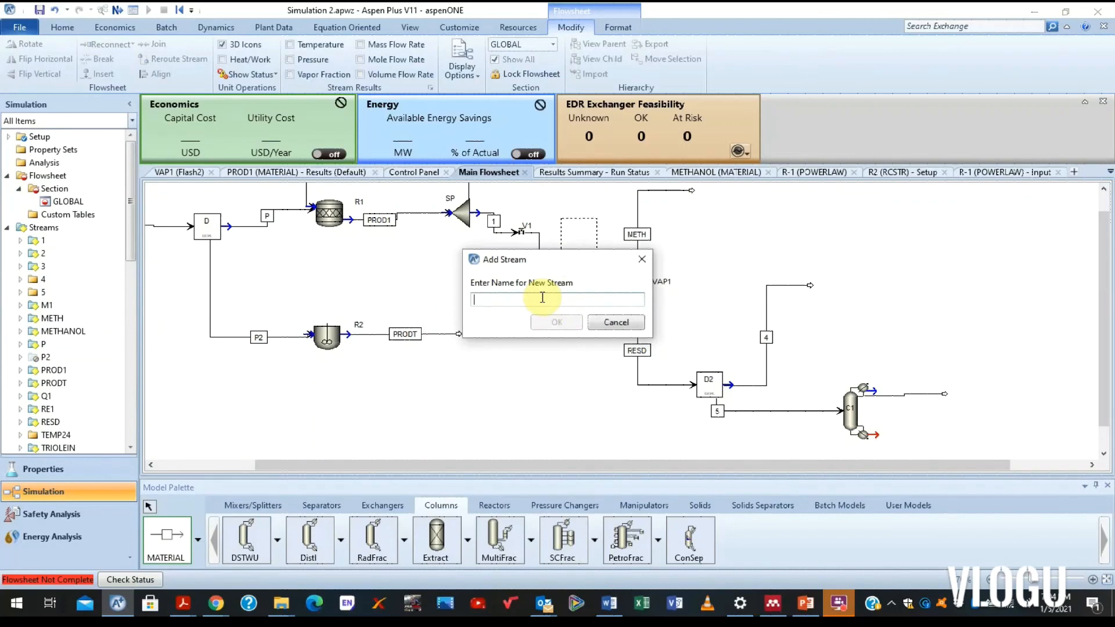
pyautogui.write('6')
pyautogui.click(555, 323)
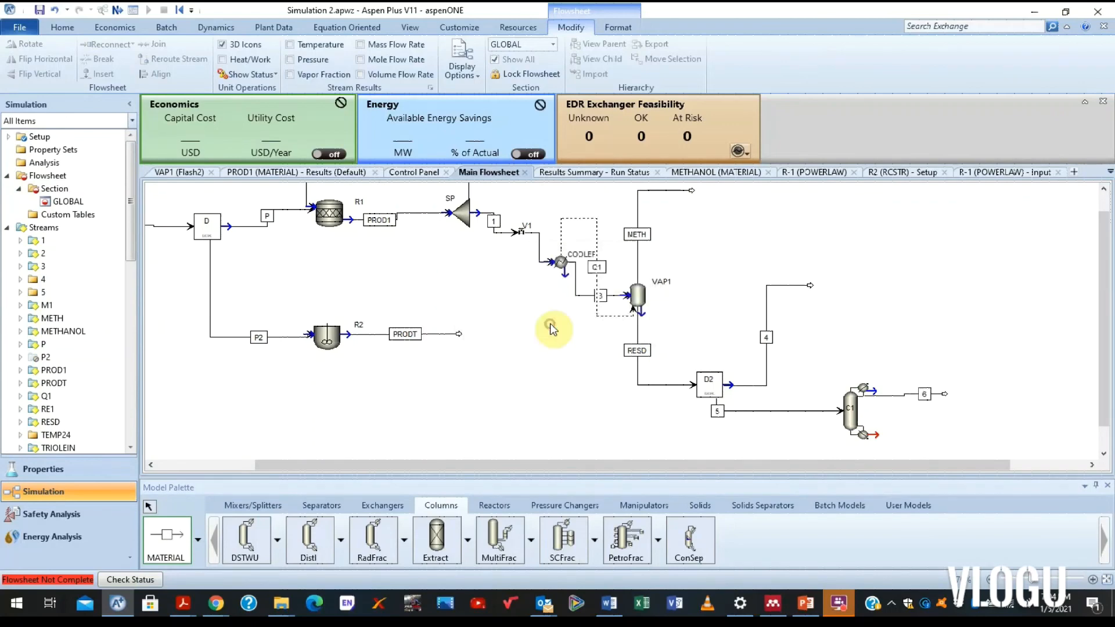
# - Draw a material stream from the bottoms port of column C1, name it 7, and end stream insertion
pyautogui.click(872, 434)
pyautogui.click(967, 435)
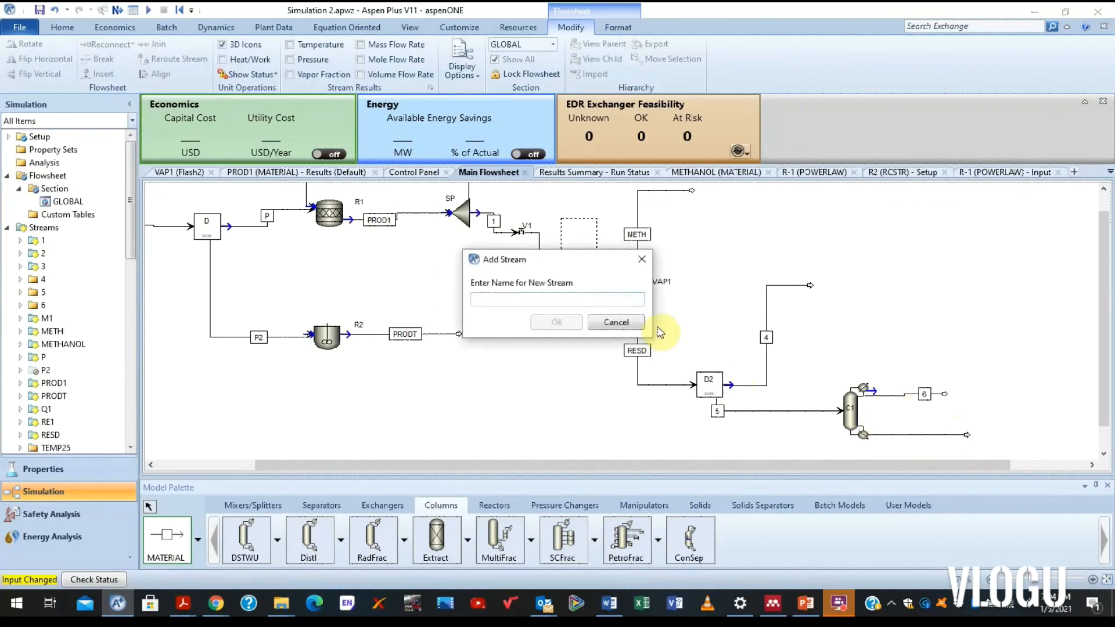
pyautogui.write('7')
pyautogui.click(561, 321)
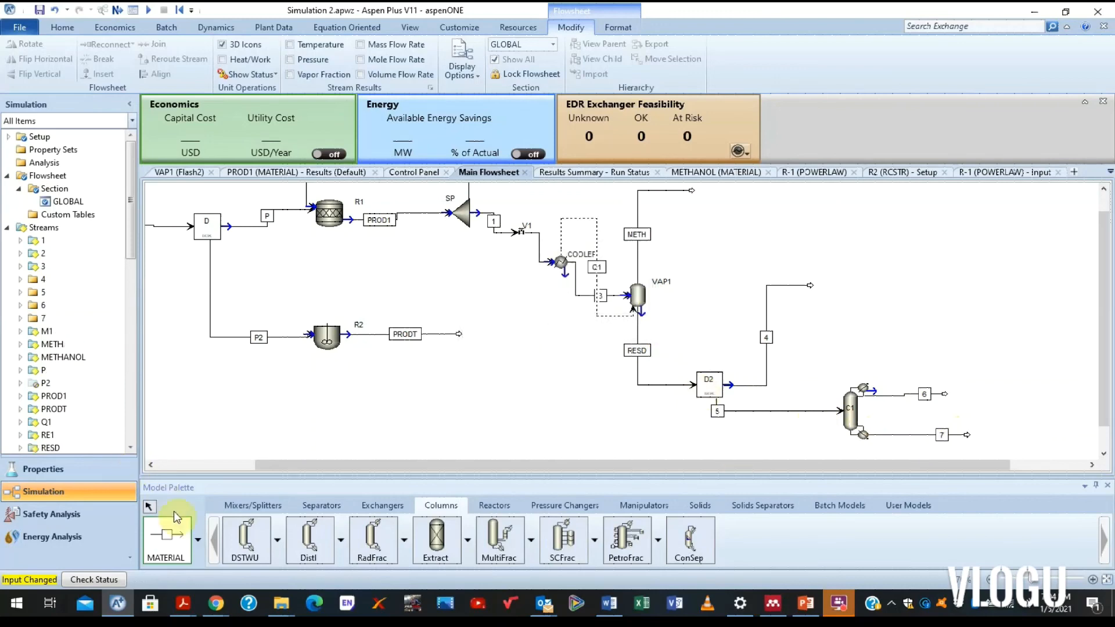
pyautogui.click(149, 506)
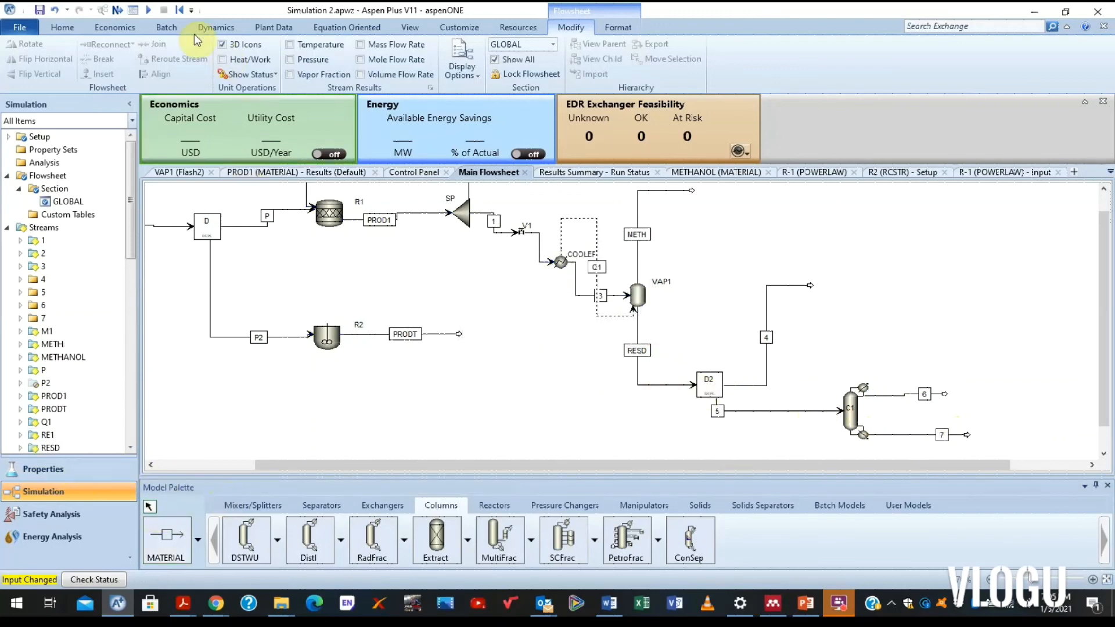
# - Reinitialize the whole simulation, purging its previous results, and run it with column C1 included
pyautogui.click(179, 10)
pyautogui.click(500, 338)
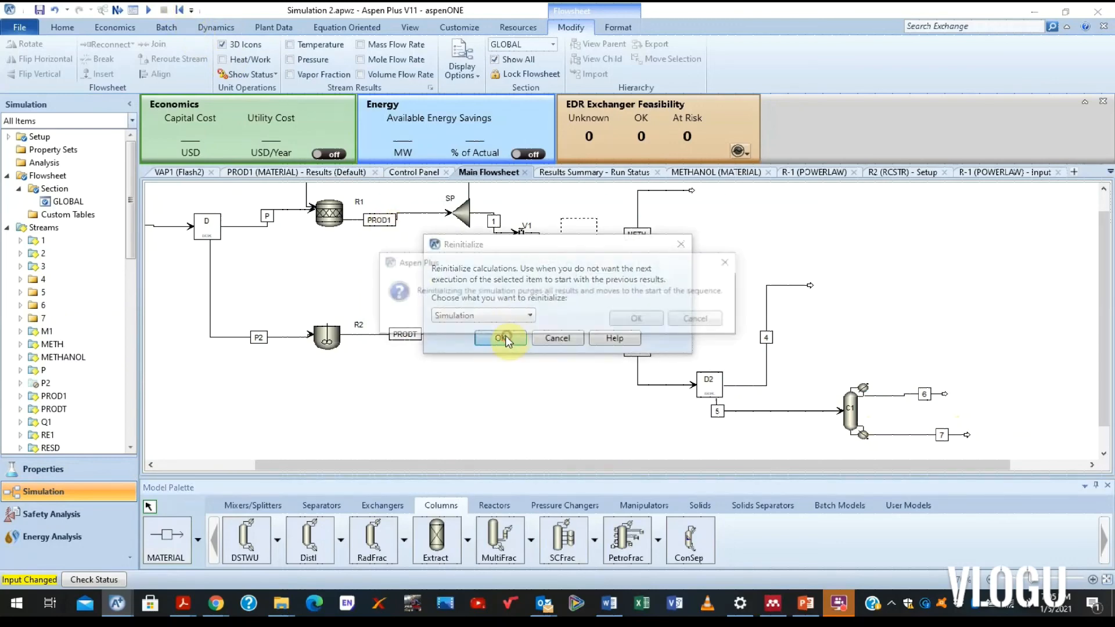
pyautogui.click(615, 324)
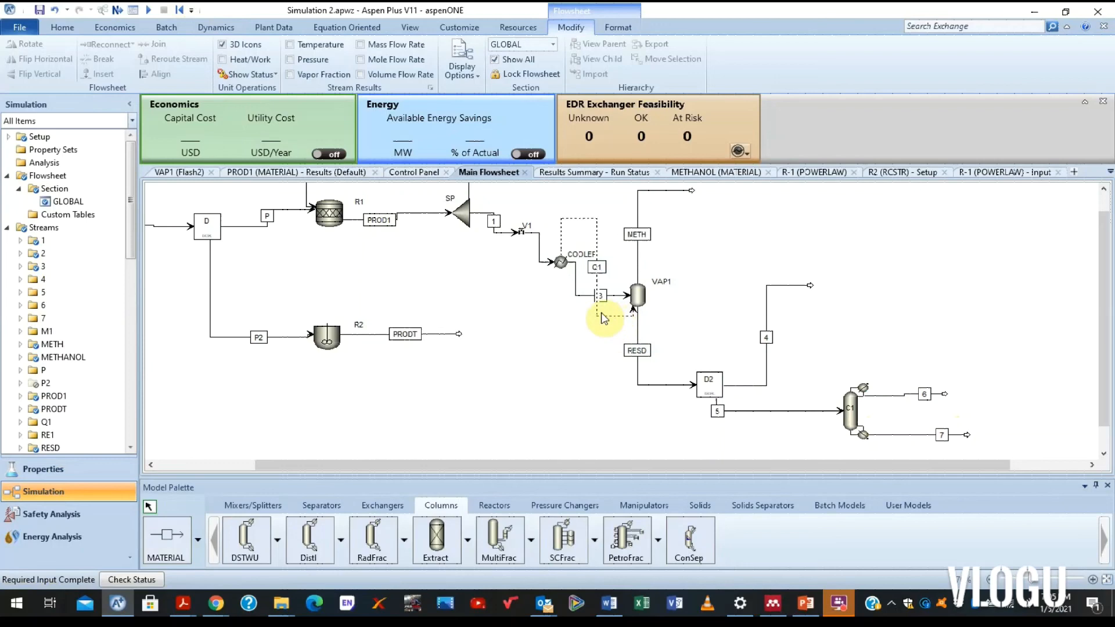
pyautogui.click(118, 10)
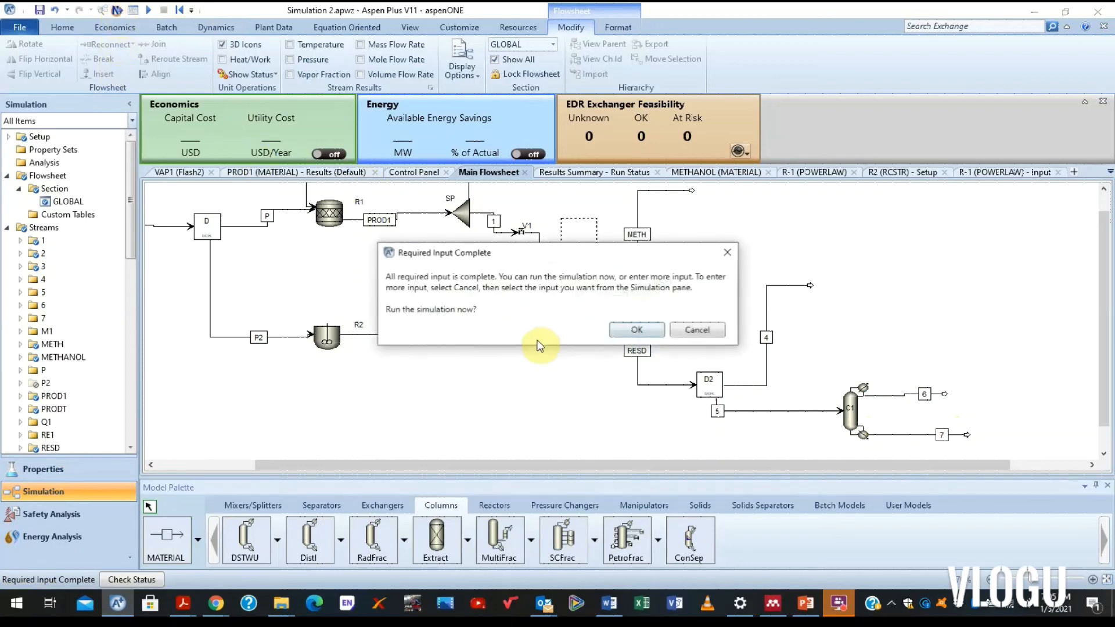
pyautogui.click(634, 330)
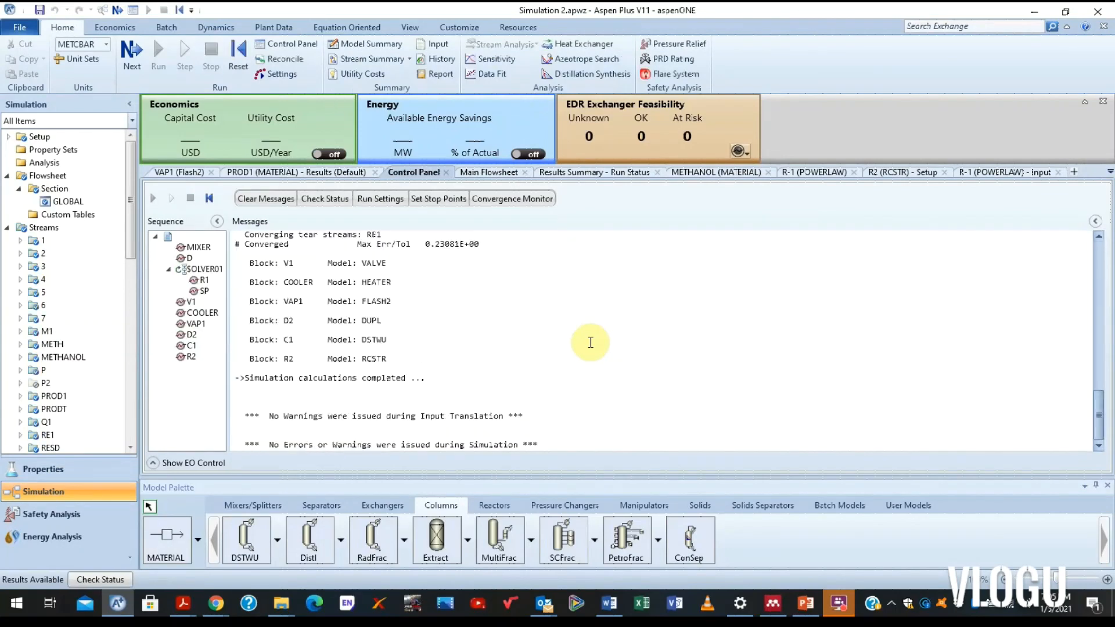
# - Check column C1's input specifications and examine its results summary for reflux ratios, stages, heat duties and product temperatures, returning to the flowsheet
pyautogui.click(476, 175)
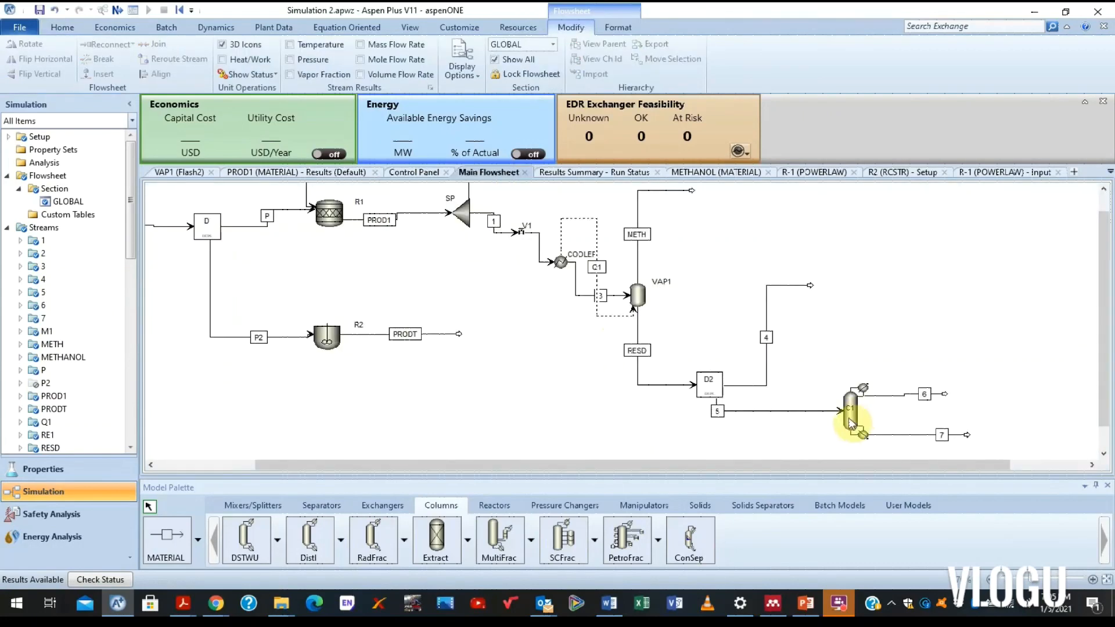
pyautogui.doubleClick(851, 422)
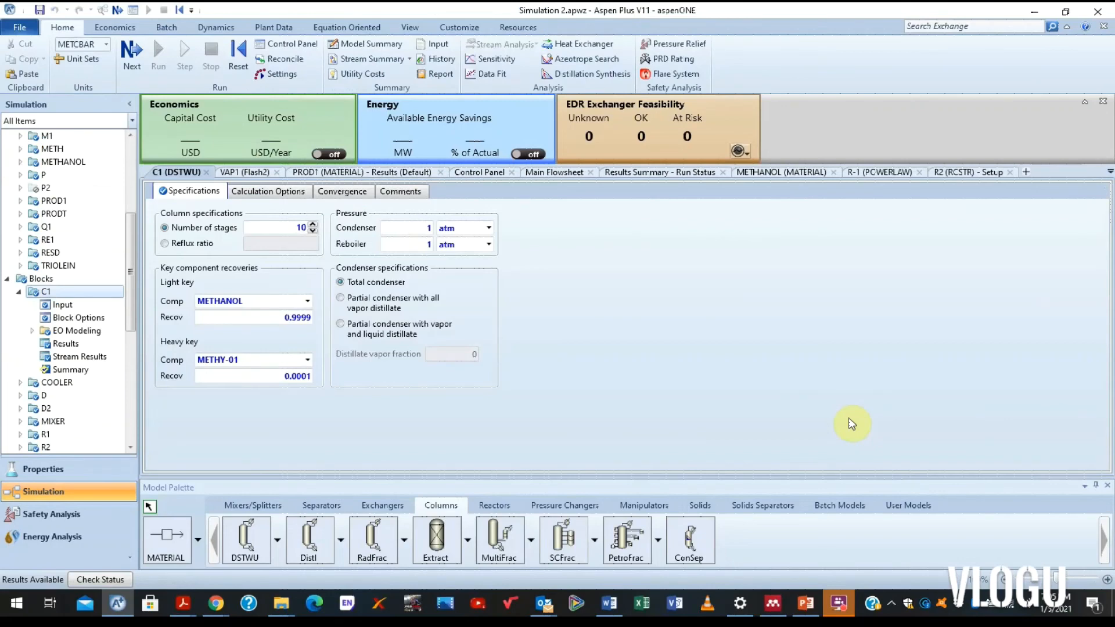
pyautogui.click(206, 173)
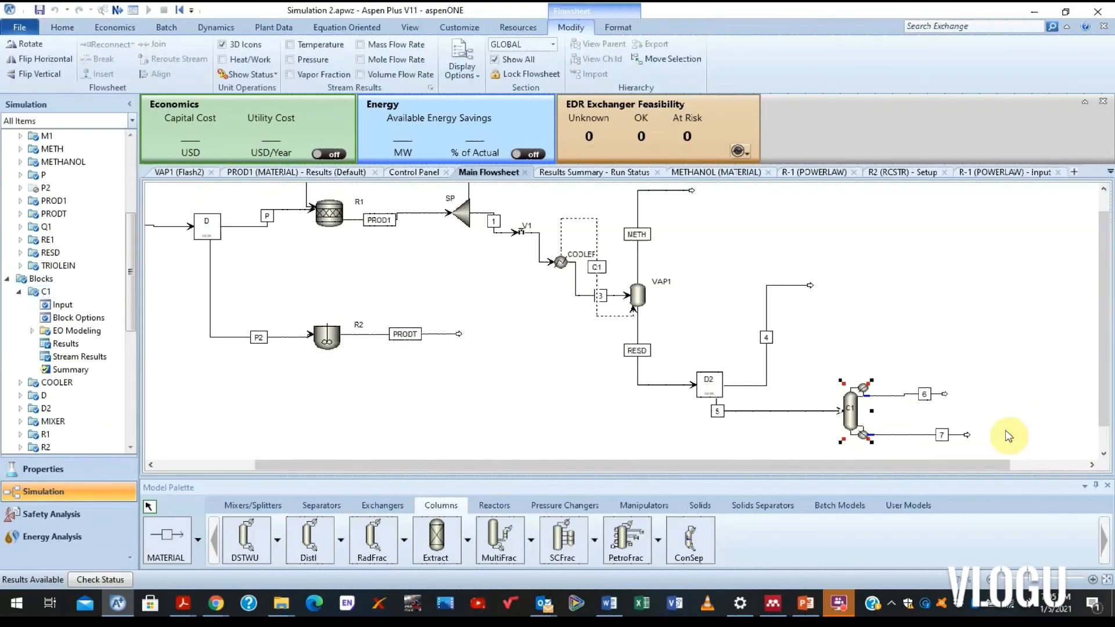
pyautogui.rightClick(851, 409)
pyautogui.click(884, 186)
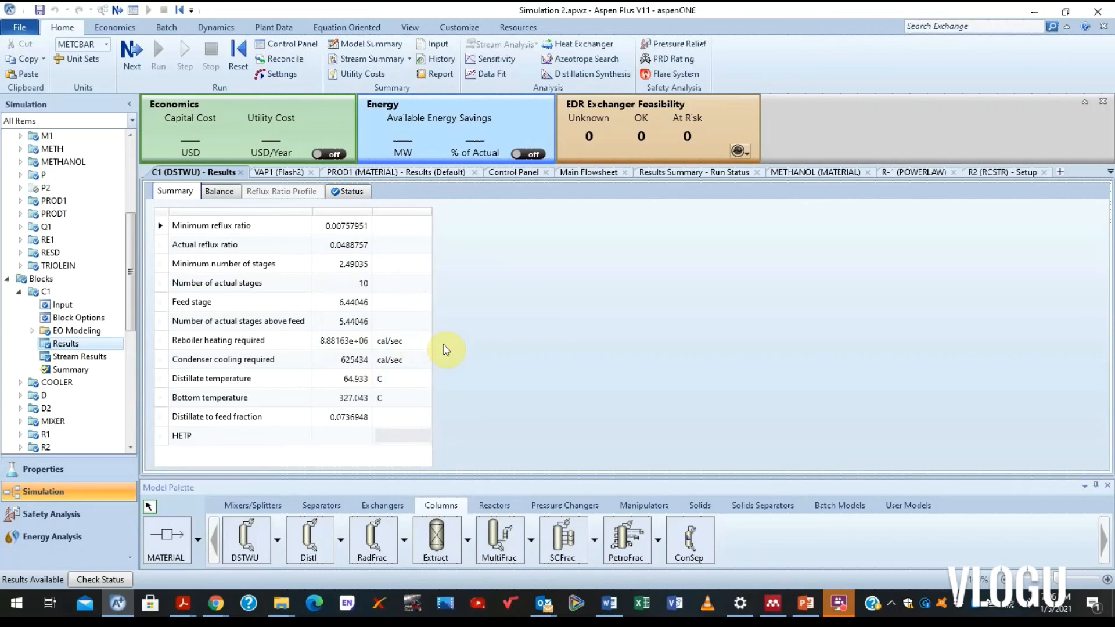
pyautogui.click(241, 173)
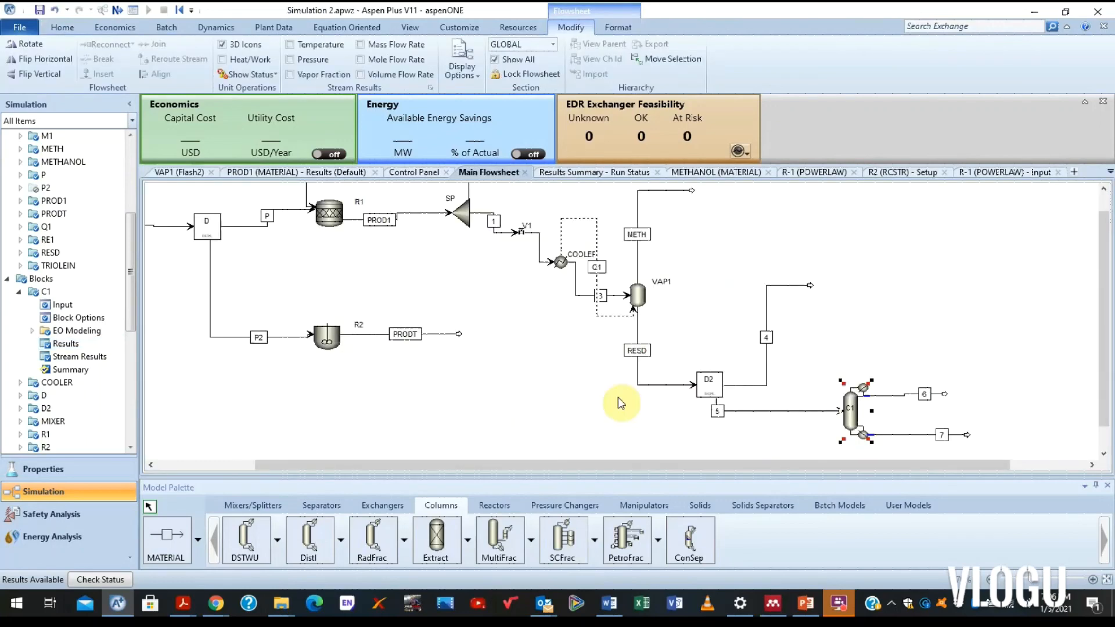
pyautogui.click(794, 375)
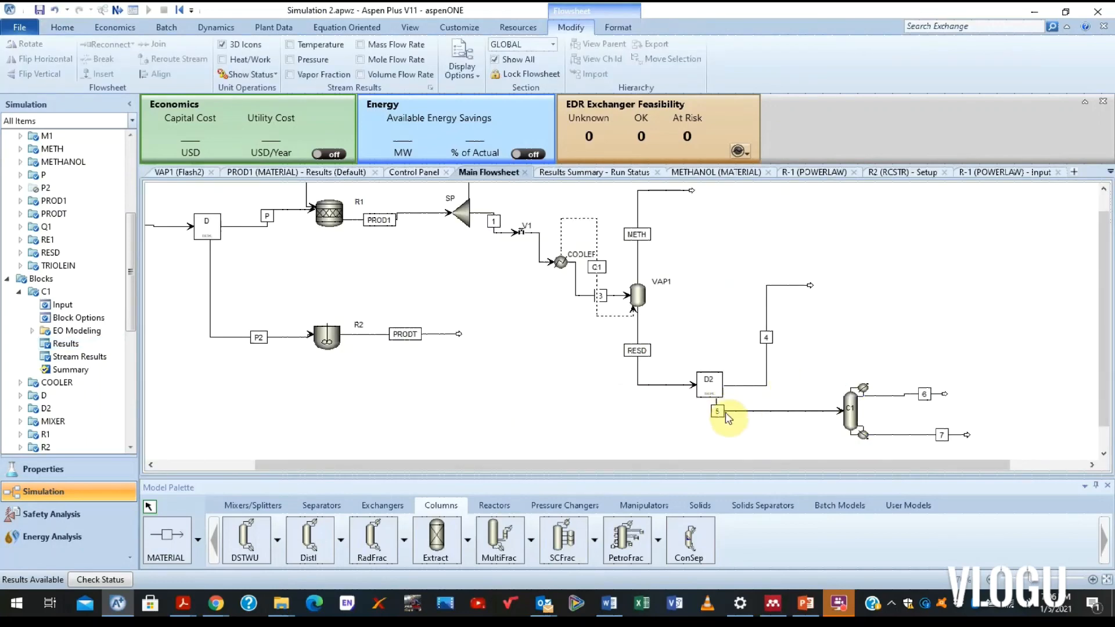